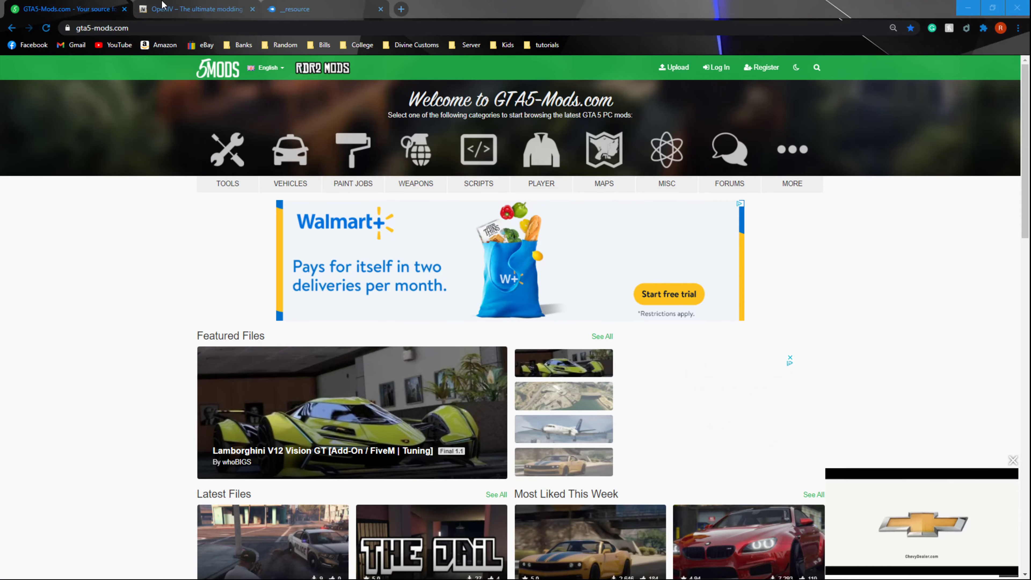
Step: Download the OpenIV 4.0 installer from openiv.com and run ovisetup.exe
{"action": "key", "text": "ctrl+Tab"}
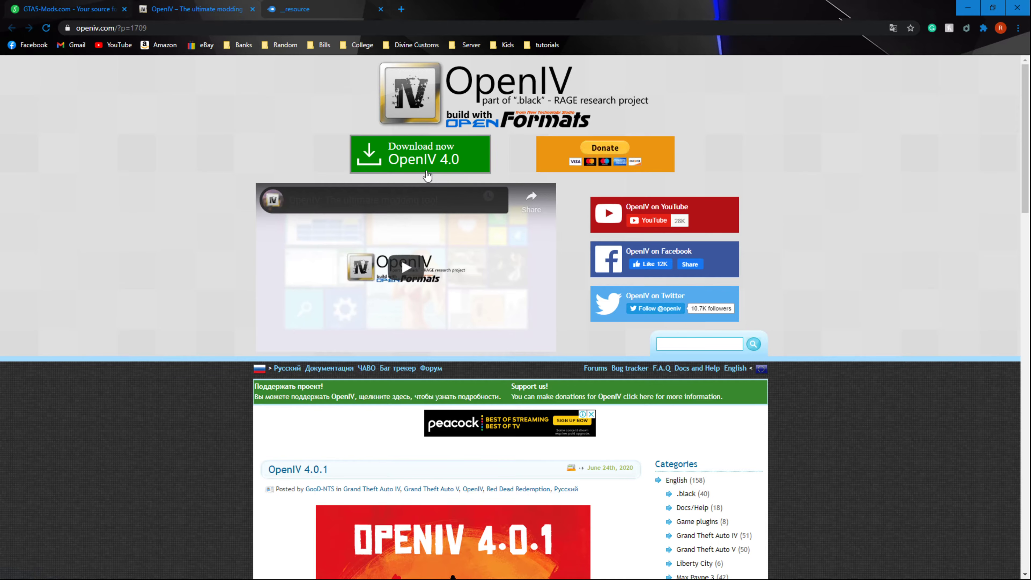
{"action": "left_click", "coordinate": [434, 160]}
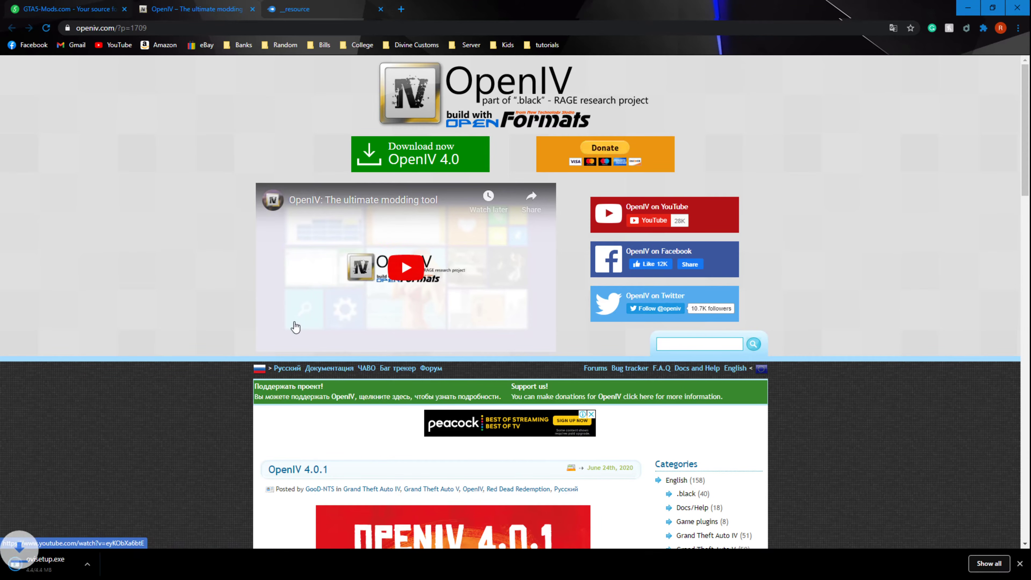
{"action": "left_click", "coordinate": [61, 564]}
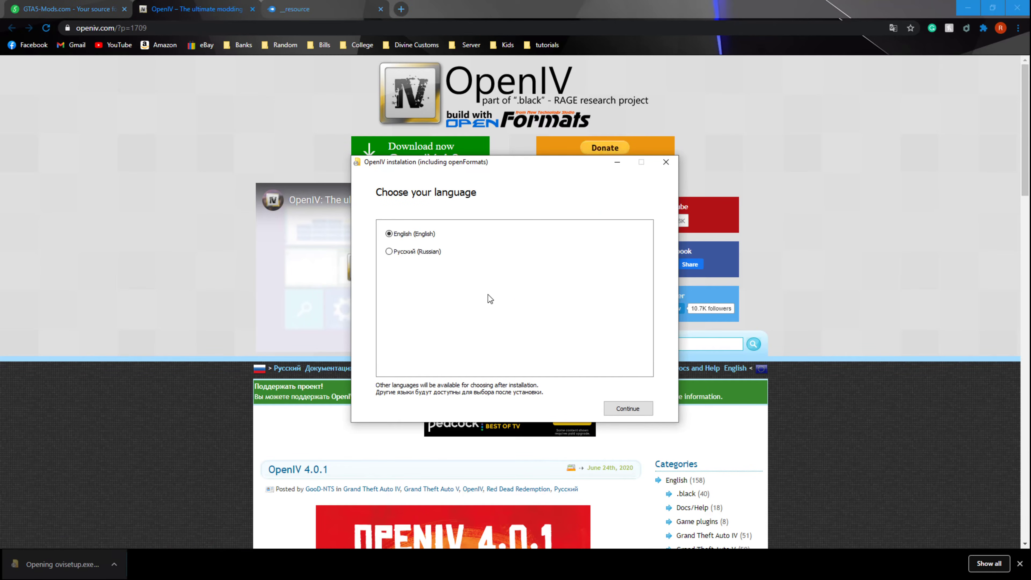
Step: Install OpenIV in English with the license accepted and the default options kept, and close the installer and its web page
{"action": "left_click", "coordinate": [628, 409]}
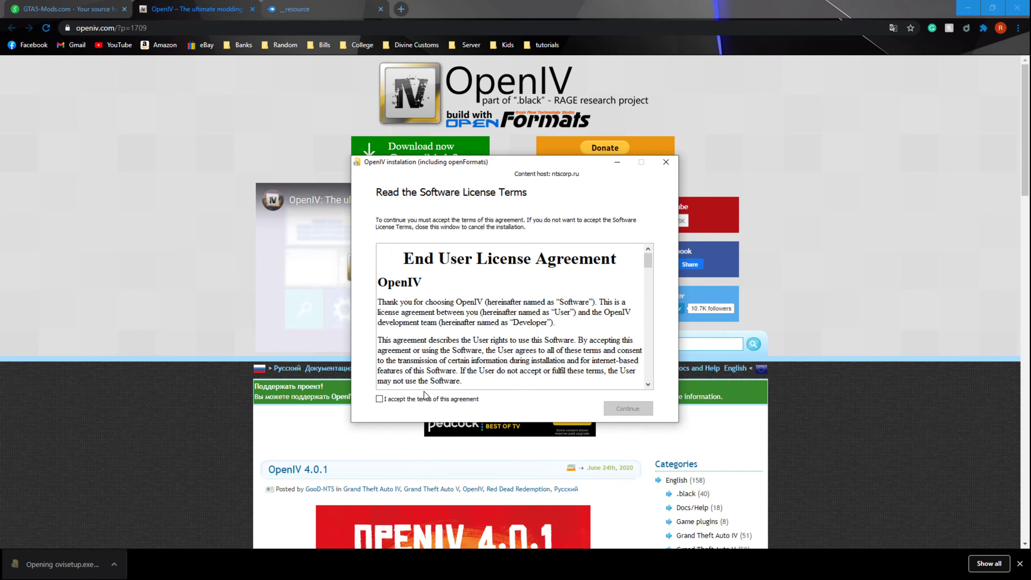
{"action": "left_click", "coordinate": [425, 398]}
{"action": "left_click", "coordinate": [628, 409]}
{"action": "left_click", "coordinate": [624, 408]}
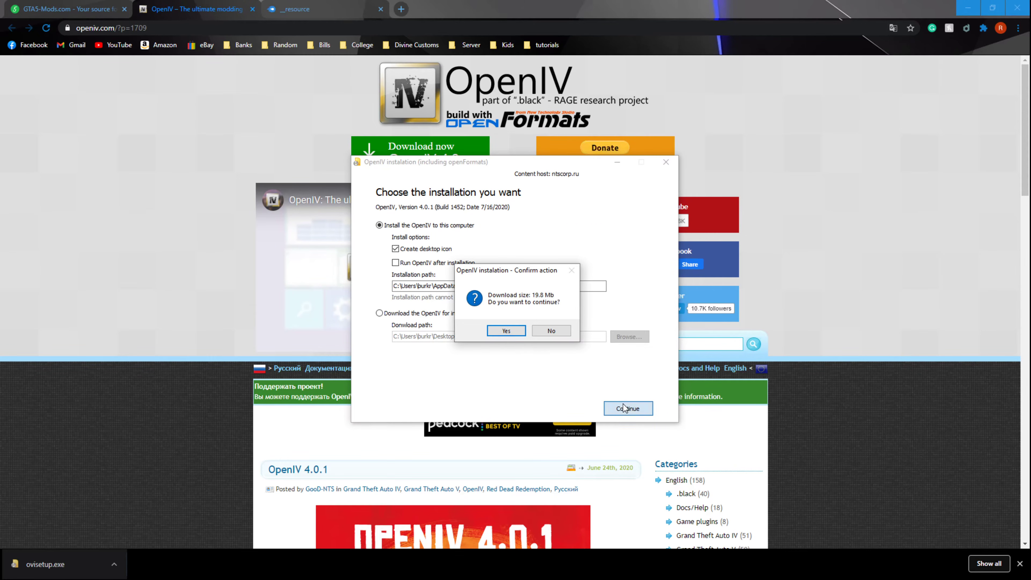
{"action": "left_click", "coordinate": [508, 330]}
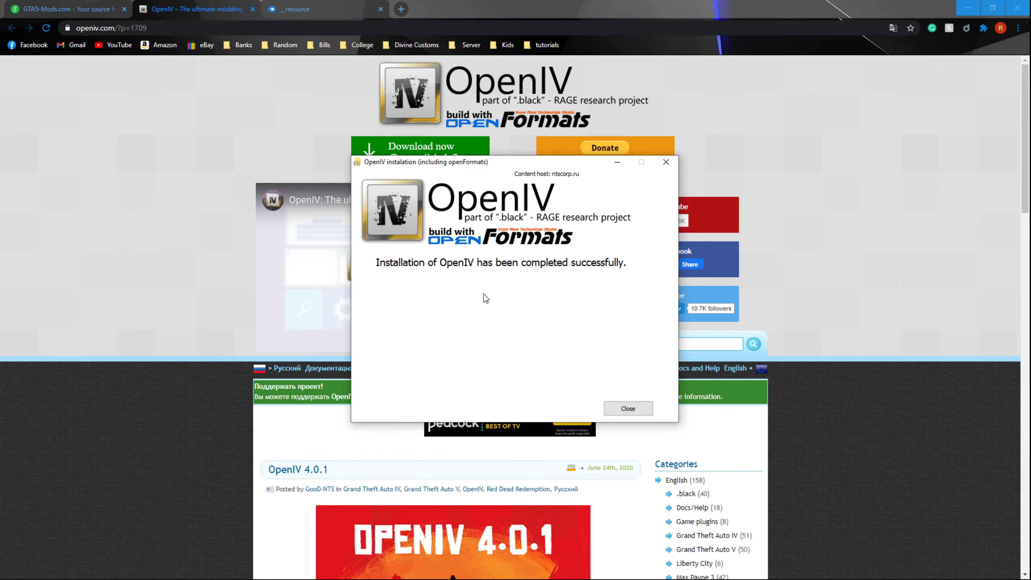
{"action": "left_click", "coordinate": [643, 410]}
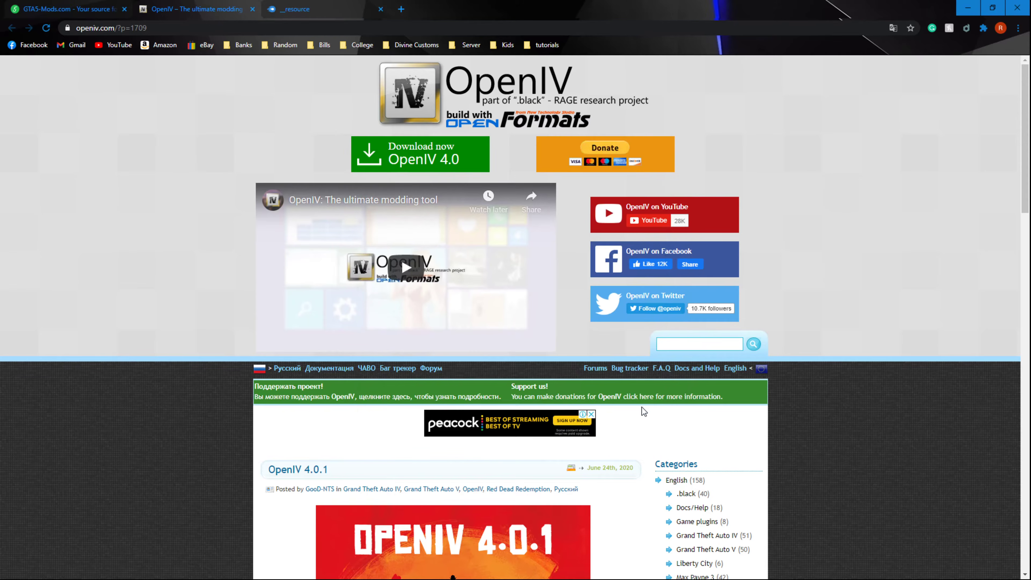
{"action": "middle_click", "coordinate": [182, 5]}
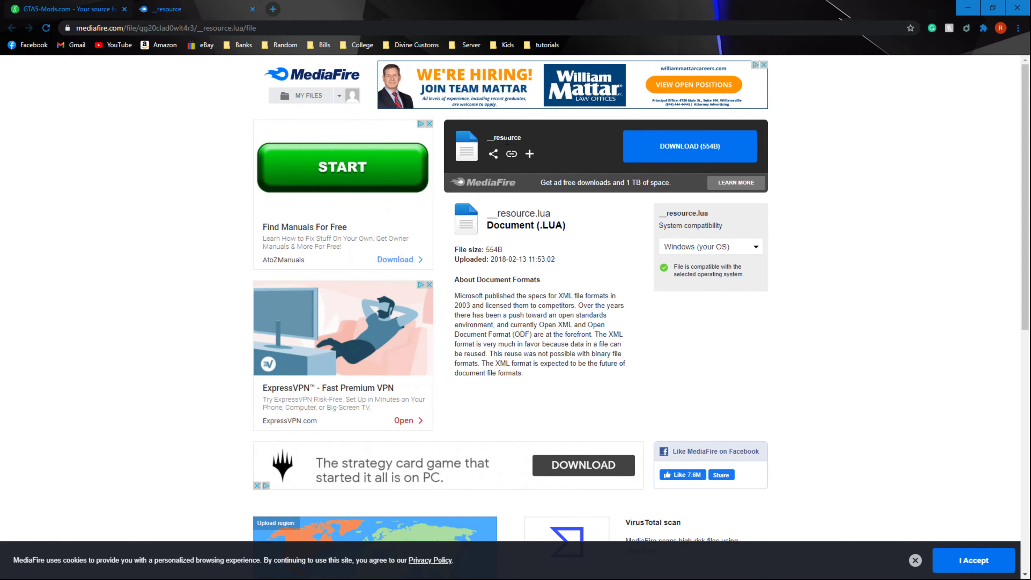
Step: Download __resource.lua from MediaFire, place the file on the desktop and close the MediaFire page
{"action": "left_click", "coordinate": [680, 154]}
{"action": "left_click_drag", "start_coordinate": [381, 18], "coordinate": [531, 55]}
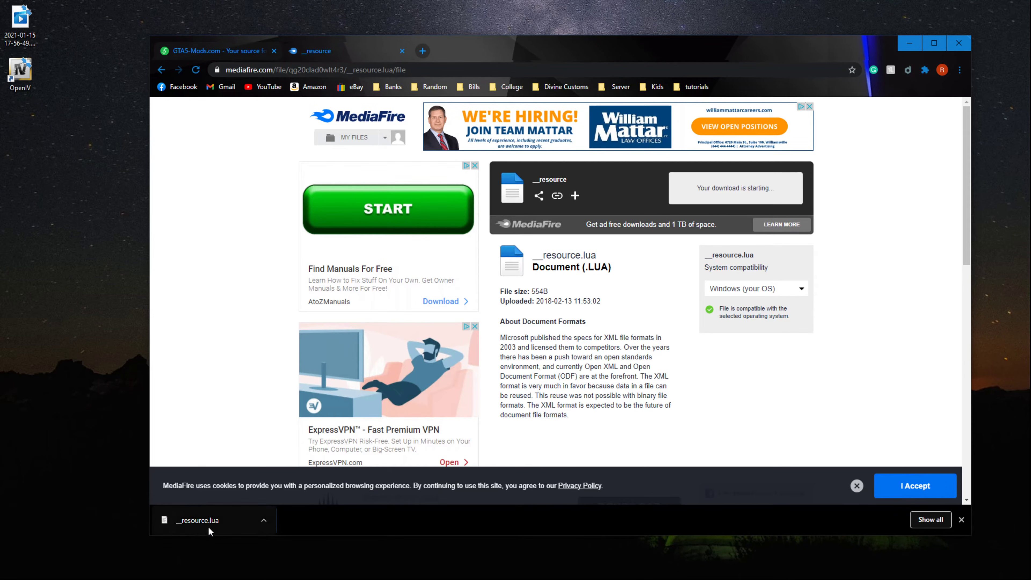
{"action": "left_click_drag", "start_coordinate": [221, 532], "coordinate": [102, 342]}
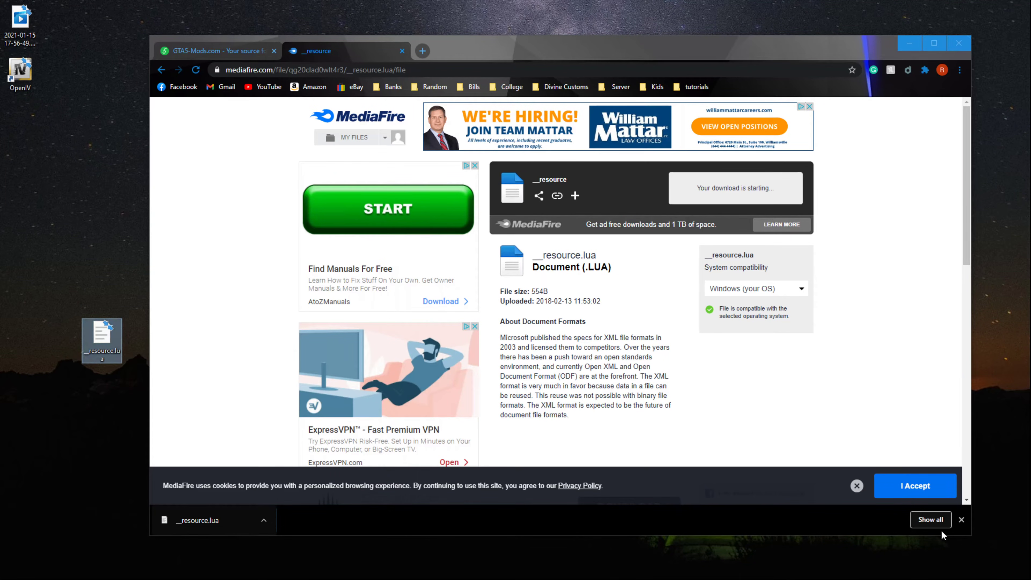
{"action": "left_click", "coordinate": [962, 520]}
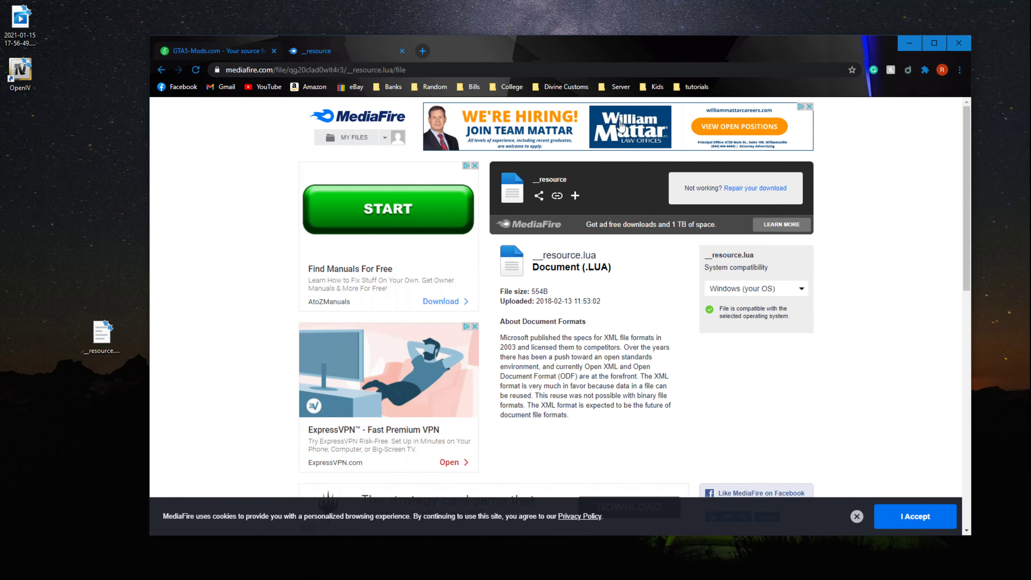
{"action": "left_click", "coordinate": [402, 51]}
{"action": "double_click", "coordinate": [400, 51]}
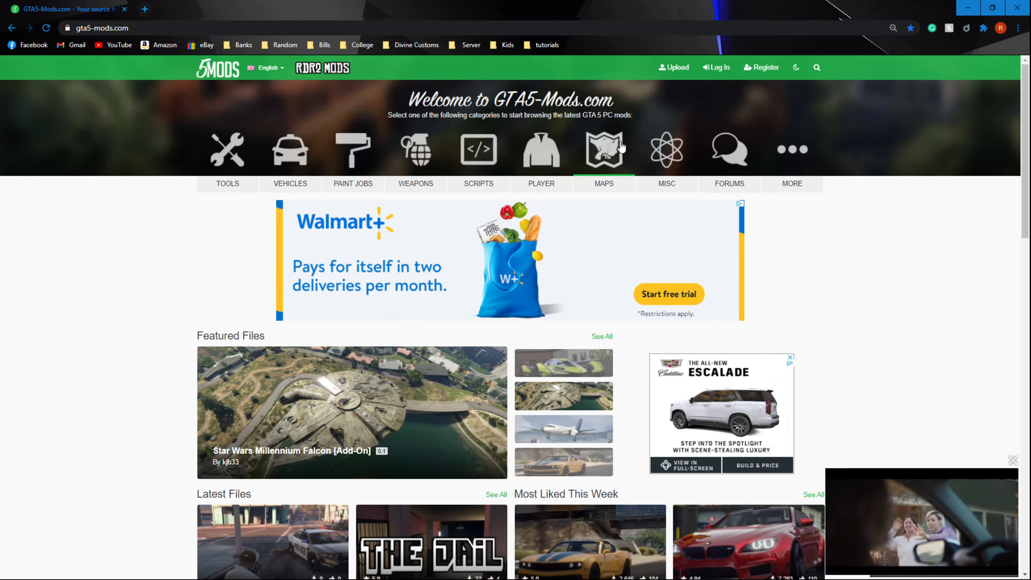
Step: Browse the vehicle mods on GTA5-Mods and open the Chevrolet Camaro SS '69 add-on page
{"action": "left_click", "coordinate": [295, 158]}
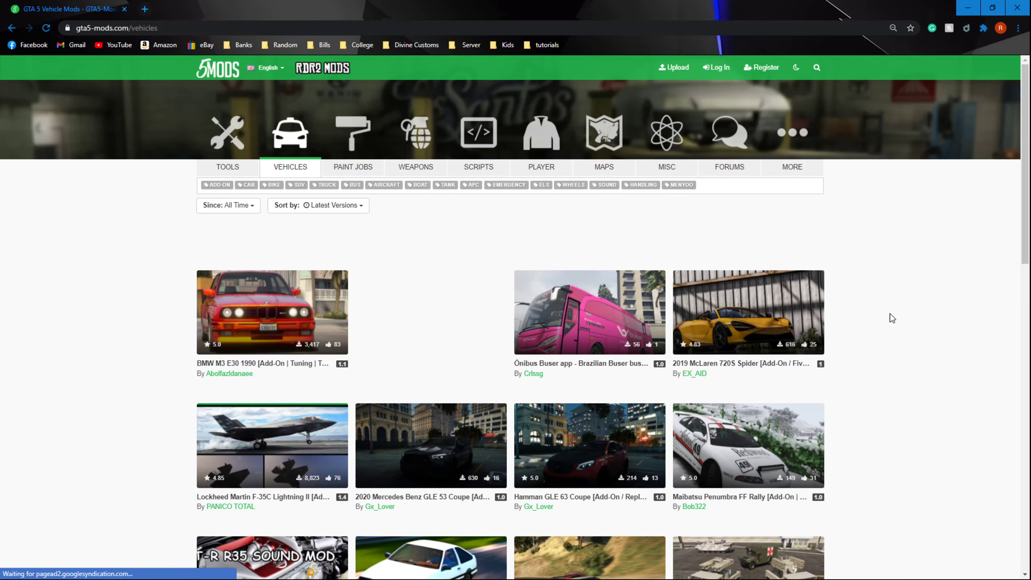
{"action": "scroll", "coordinate": [931, 313], "scroll_direction": "down", "scroll_amount": 5}
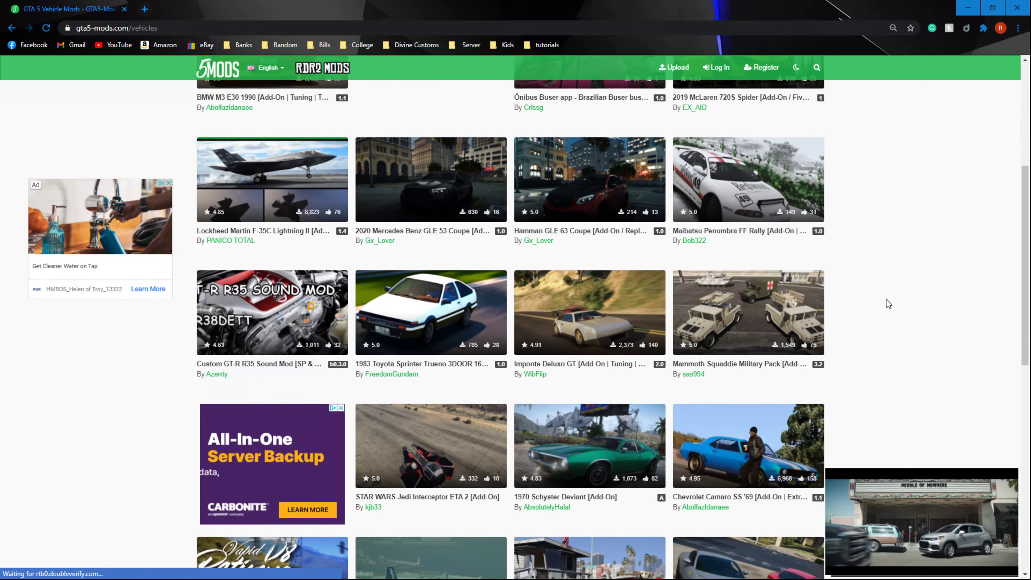
{"action": "scroll", "coordinate": [428, 349], "scroll_direction": "down", "scroll_amount": 4}
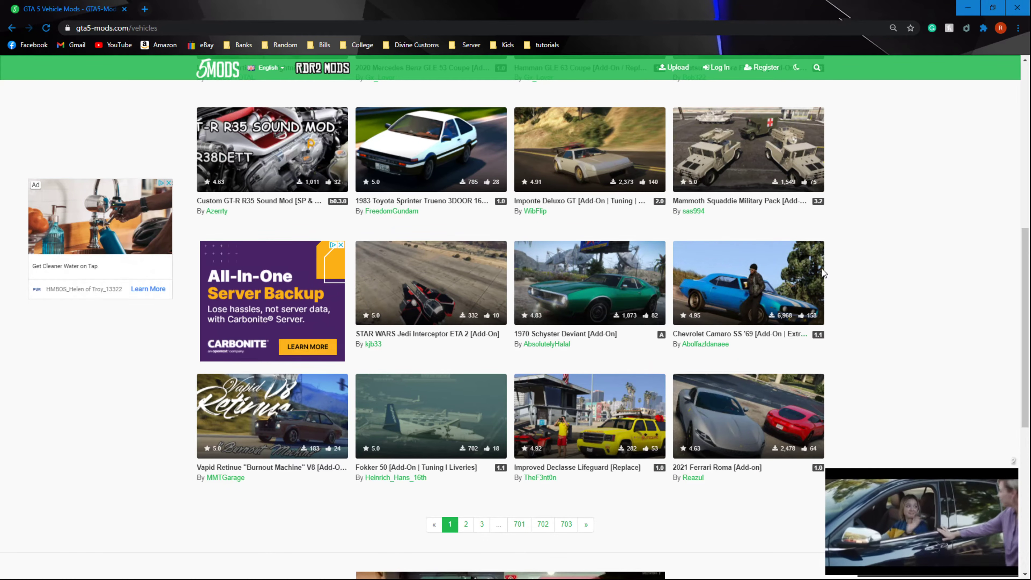
{"action": "left_click", "coordinate": [754, 337]}
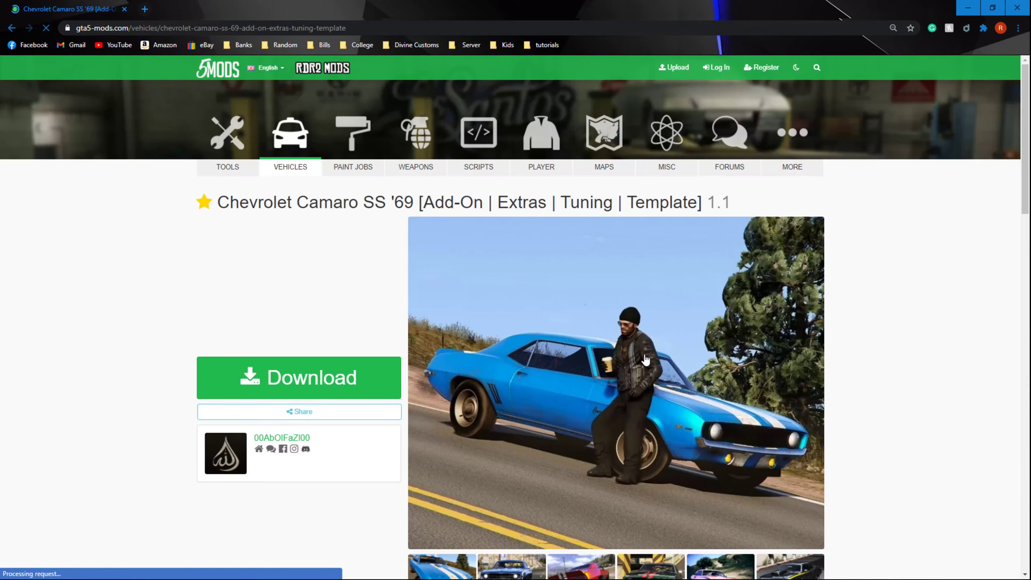
Step: Download the Chevrolet Camaro SS '69 mod archive, place it on the desktop and close the browser
{"action": "scroll", "coordinate": [587, 272], "scroll_direction": "down", "scroll_amount": 3}
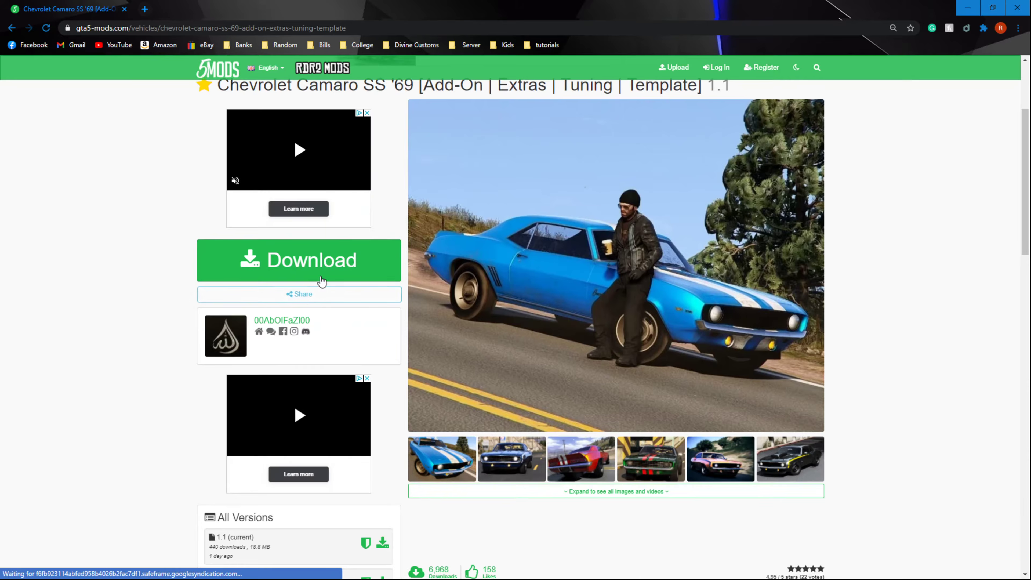
{"action": "left_click", "coordinate": [321, 278]}
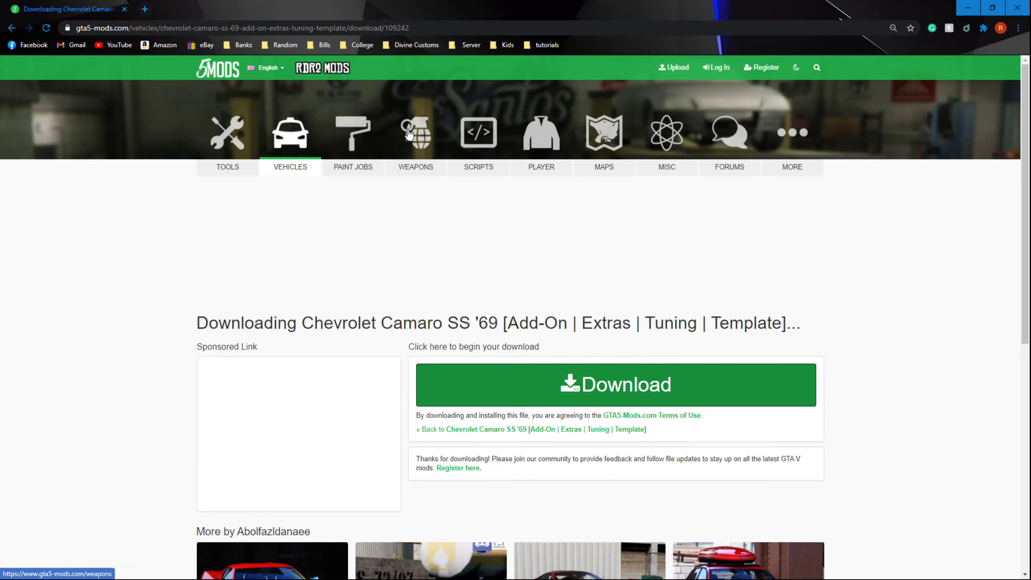
{"action": "left_click_drag", "start_coordinate": [333, 13], "coordinate": [480, 53]}
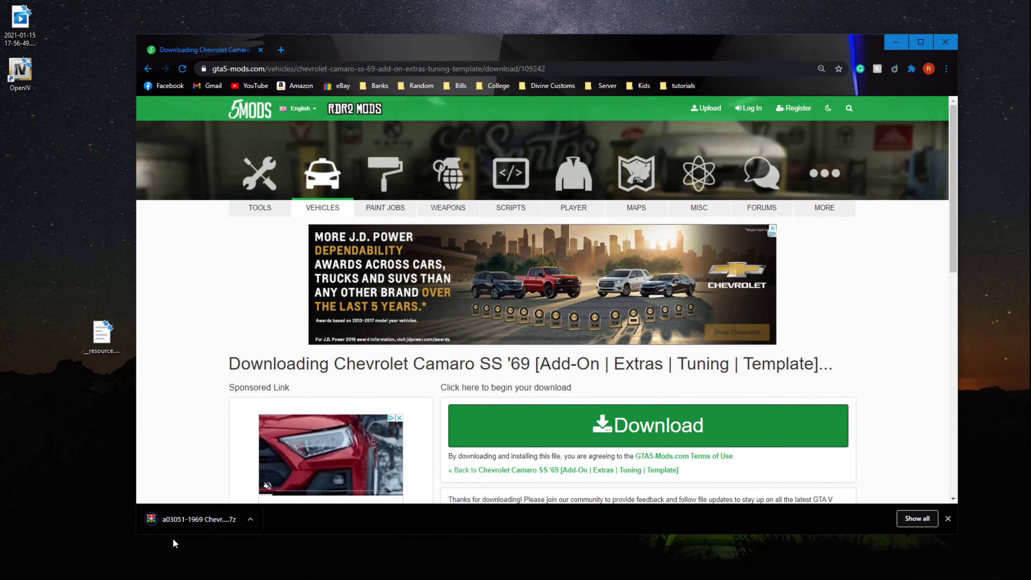
{"action": "left_click_drag", "start_coordinate": [190, 517], "coordinate": [327, 244]}
{"action": "left_click", "coordinate": [945, 41]}
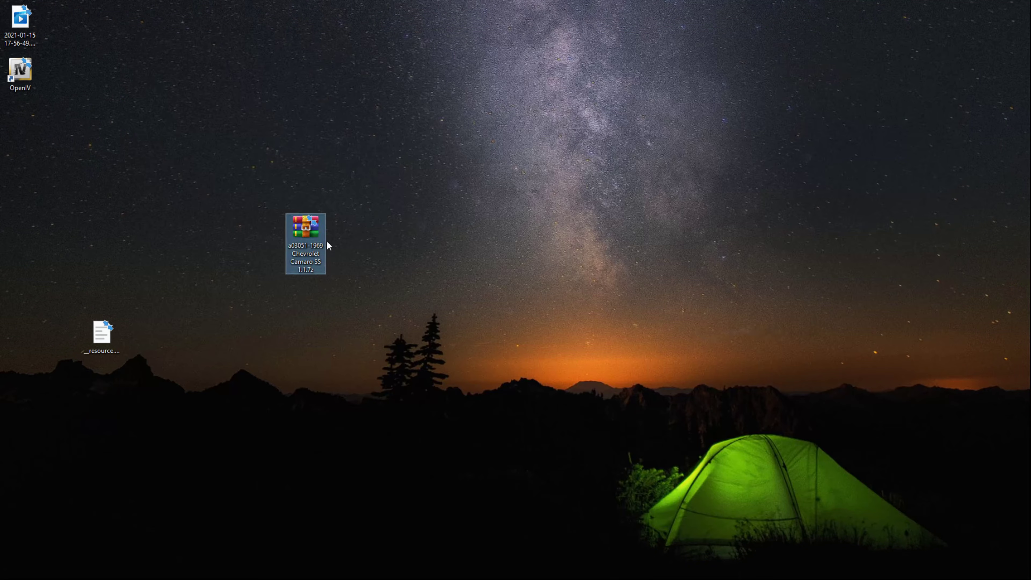
Step: Extract the ss69 folder from the 1969 Chevrolet Camaro SS 1.1 archive to the desktop and close the archive
{"action": "double_click", "coordinate": [315, 237]}
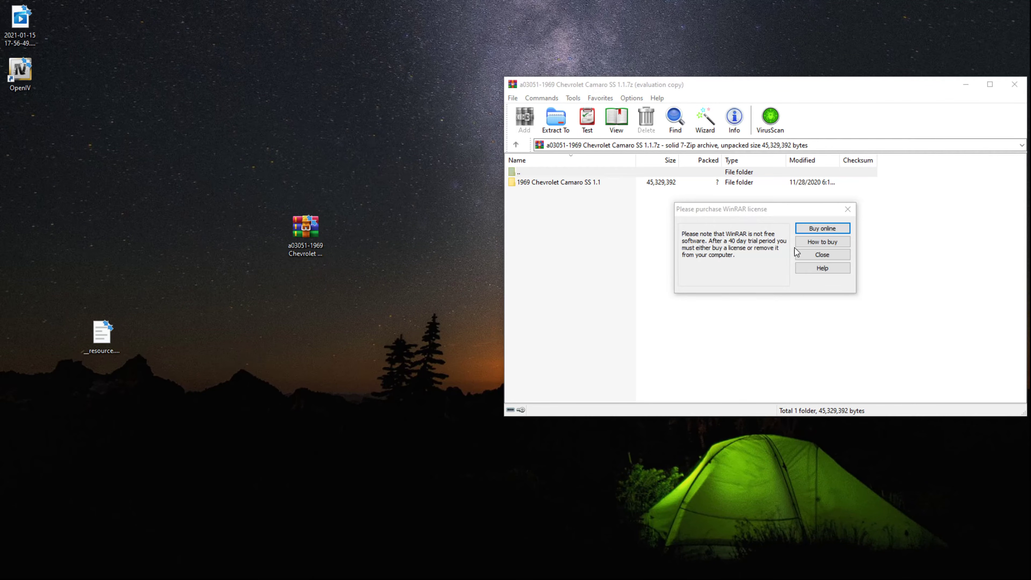
{"action": "left_click", "coordinate": [803, 254]}
{"action": "double_click", "coordinate": [548, 185]}
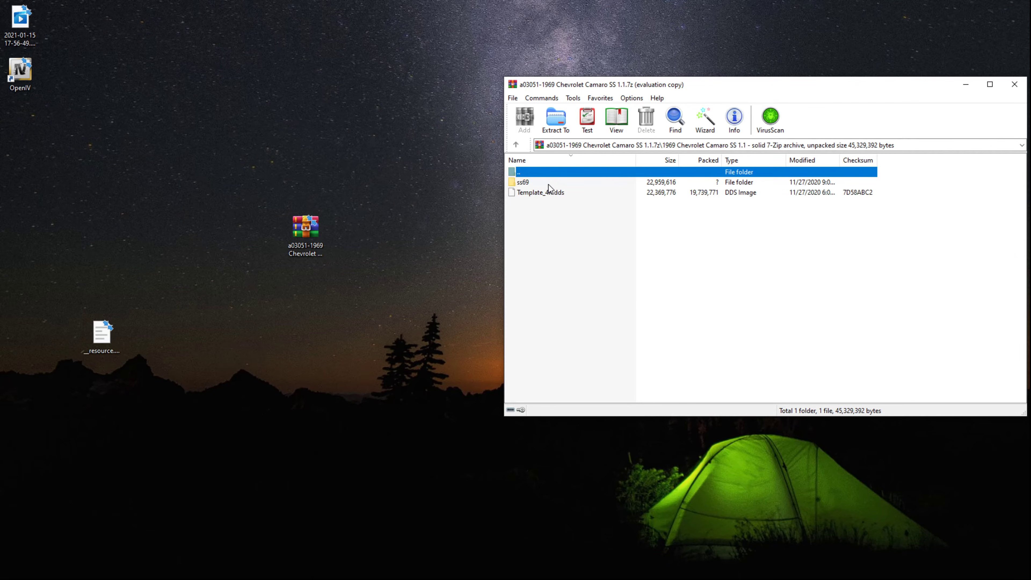
{"action": "double_click", "coordinate": [534, 184]}
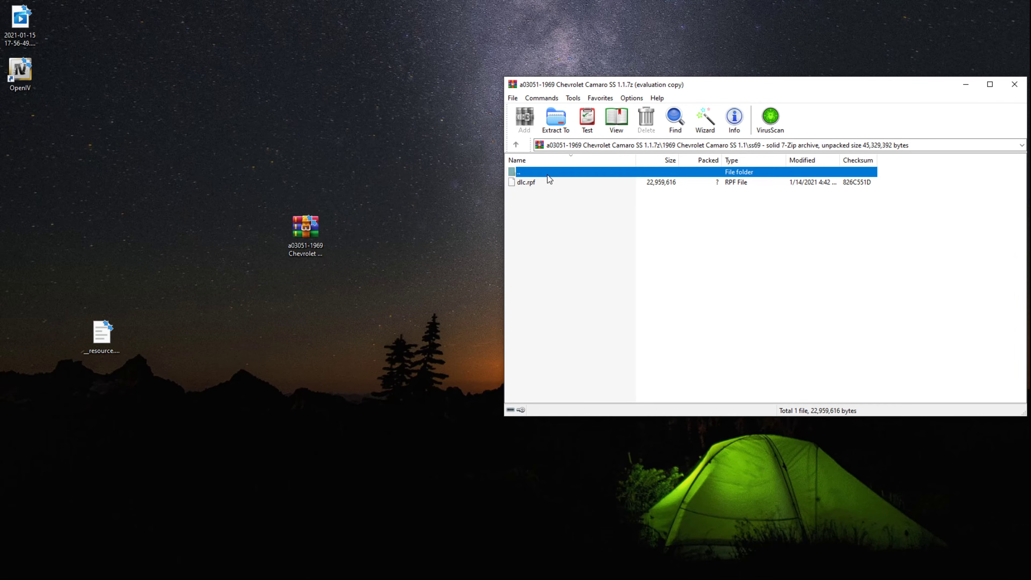
{"action": "double_click", "coordinate": [539, 172]}
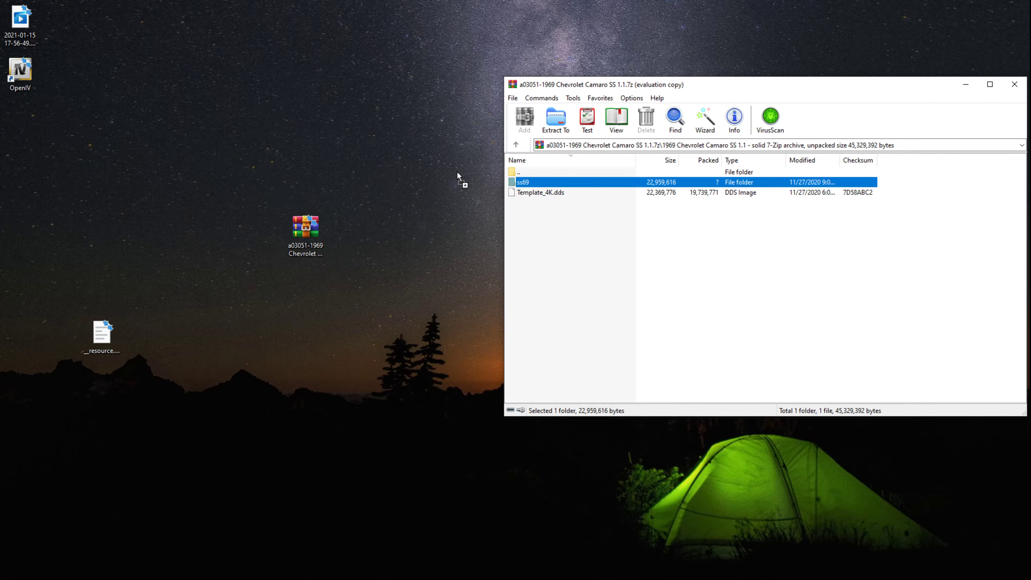
{"action": "left_click_drag", "start_coordinate": [458, 175], "coordinate": [457, 175]}
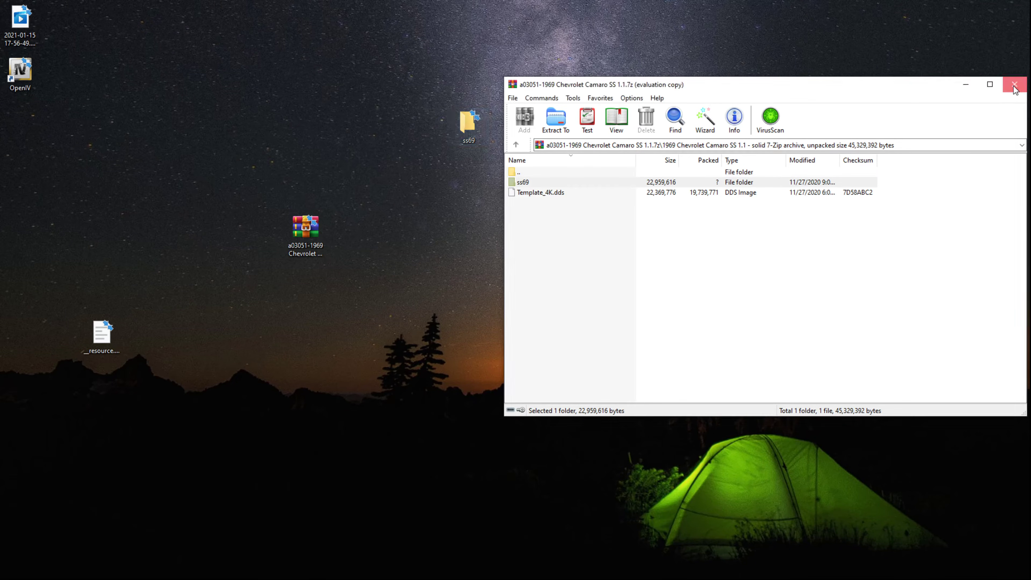
{"action": "left_click", "coordinate": [1015, 85]}
Step: Line up the OpenIV shortcut, the Camaro archive and __resource.lua in one row with the ss69 folder on the desktop
{"action": "left_click_drag", "start_coordinate": [109, 322], "coordinate": [517, 118]}
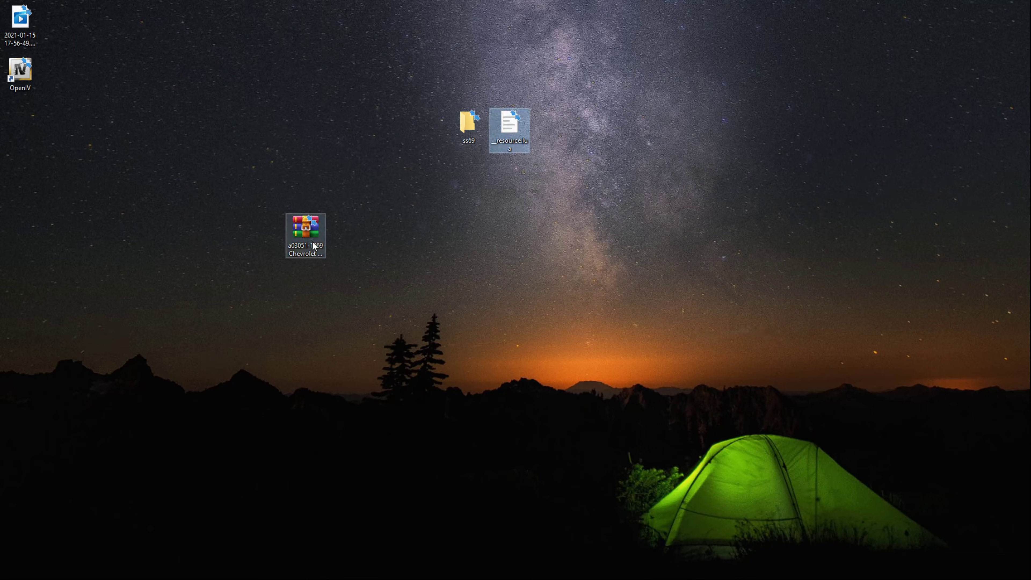
{"action": "left_click_drag", "start_coordinate": [314, 246], "coordinate": [394, 144]}
{"action": "left_click_drag", "start_coordinate": [21, 73], "coordinate": [307, 128]}
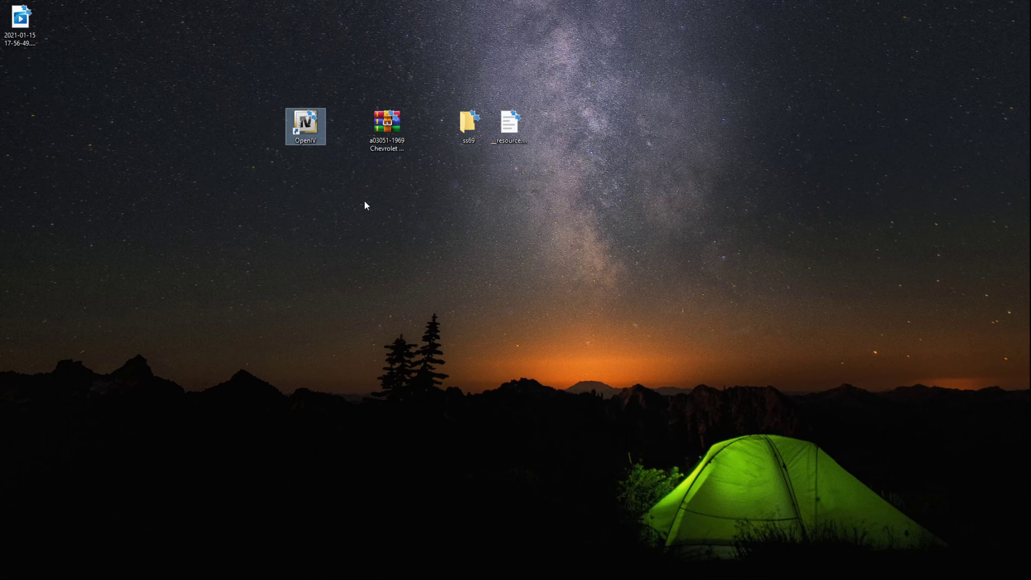
{"action": "left_click", "coordinate": [391, 237]}
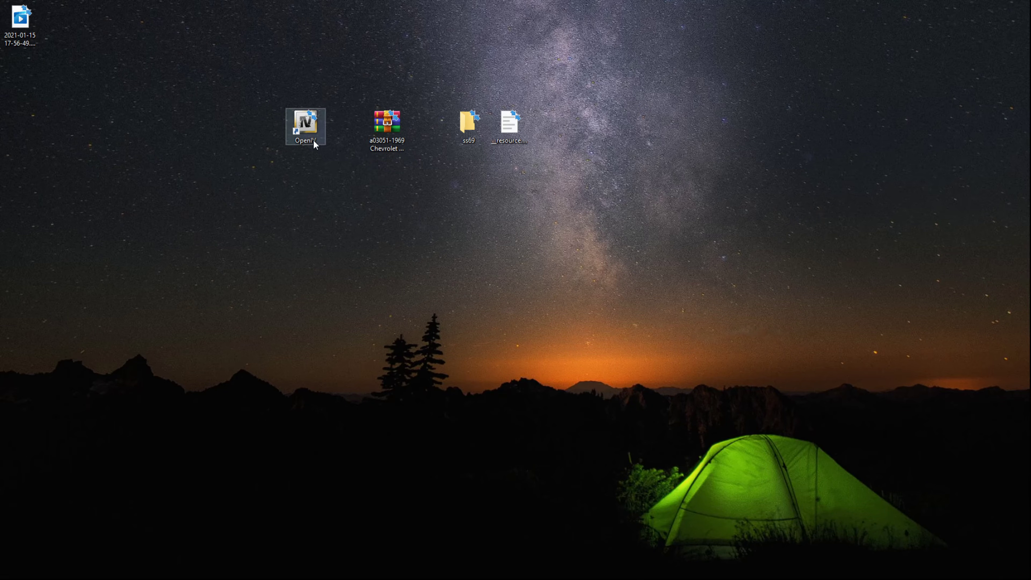
Step: Launch OpenIV for Grand Theft Auto V on Windows and set the game location to D:\Program Files\Epic Games\GTAV
{"action": "double_click", "coordinate": [308, 132]}
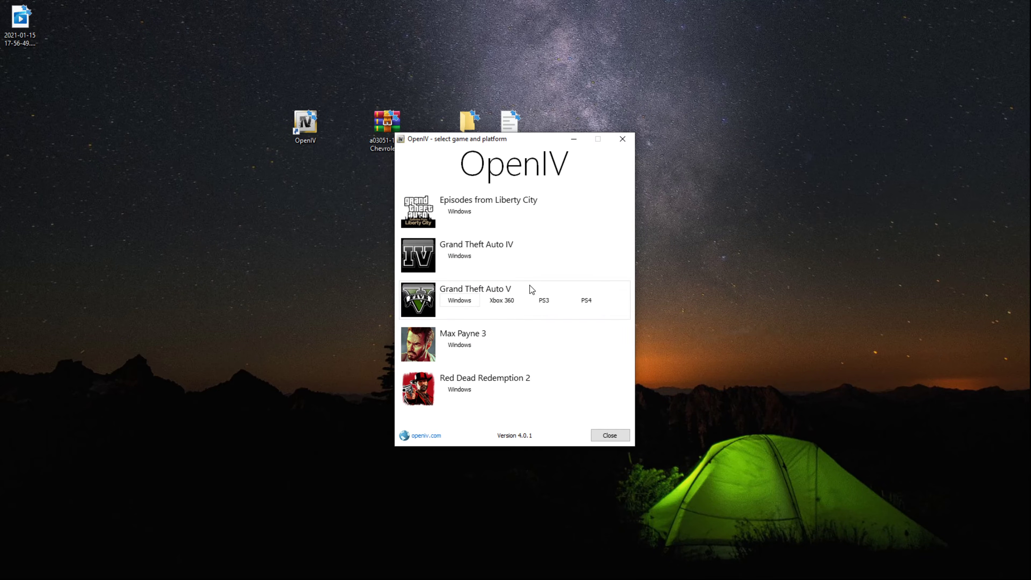
{"action": "left_click", "coordinate": [459, 303]}
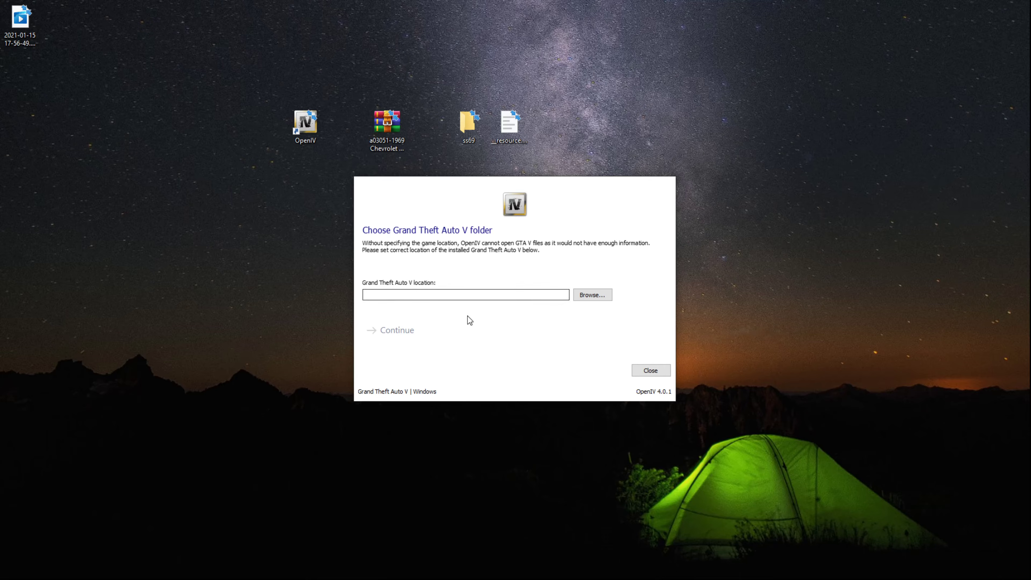
{"action": "left_click", "coordinate": [598, 297]}
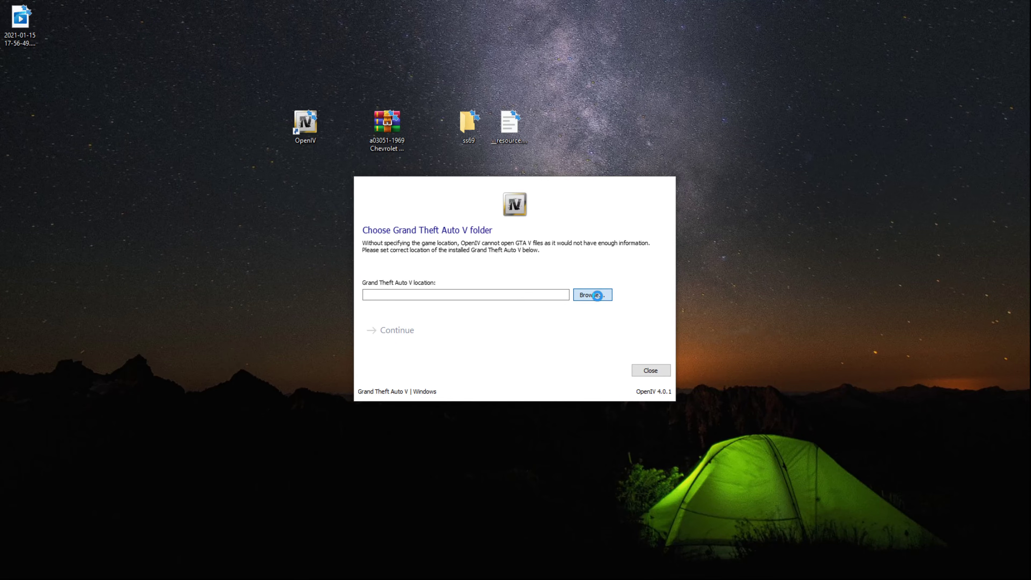
{"action": "left_click", "coordinate": [203, 416]}
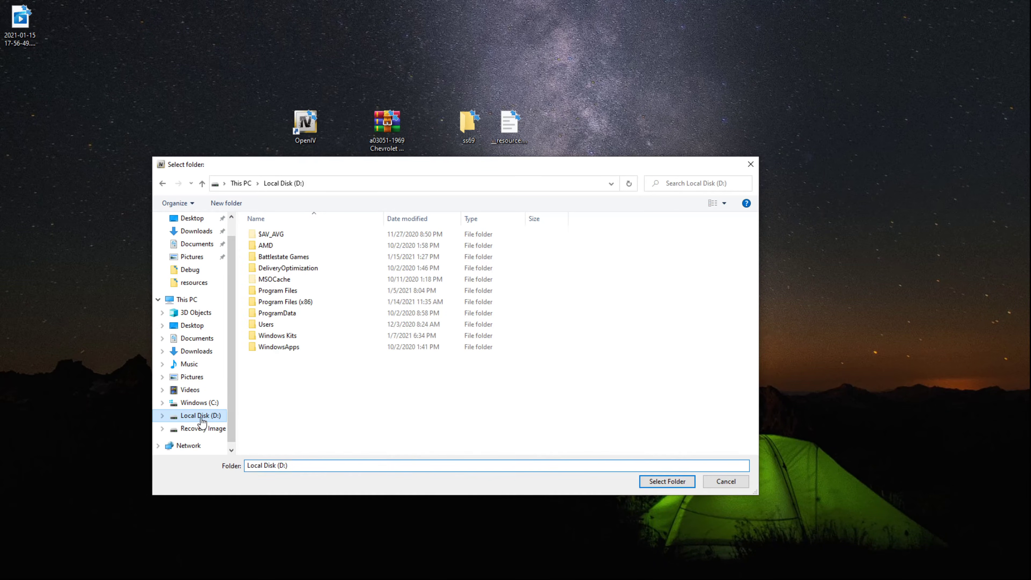
{"action": "double_click", "coordinate": [281, 290]}
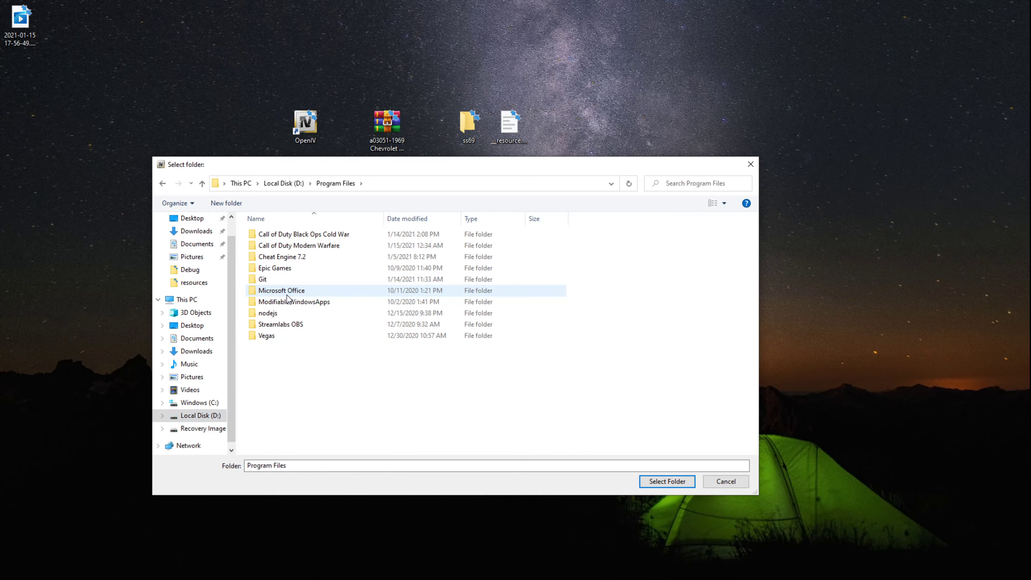
{"action": "double_click", "coordinate": [303, 265]}
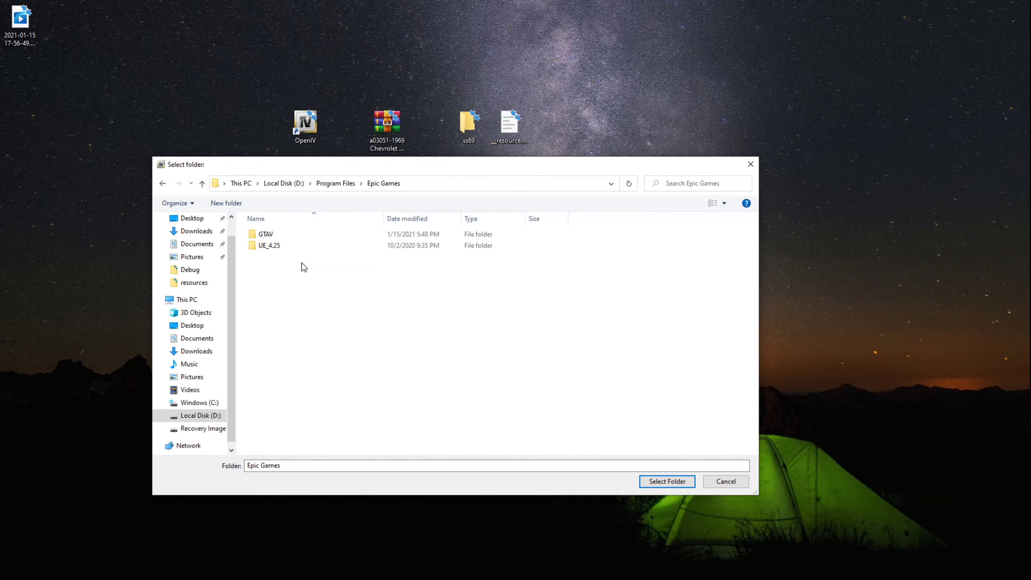
{"action": "left_click", "coordinate": [287, 233]}
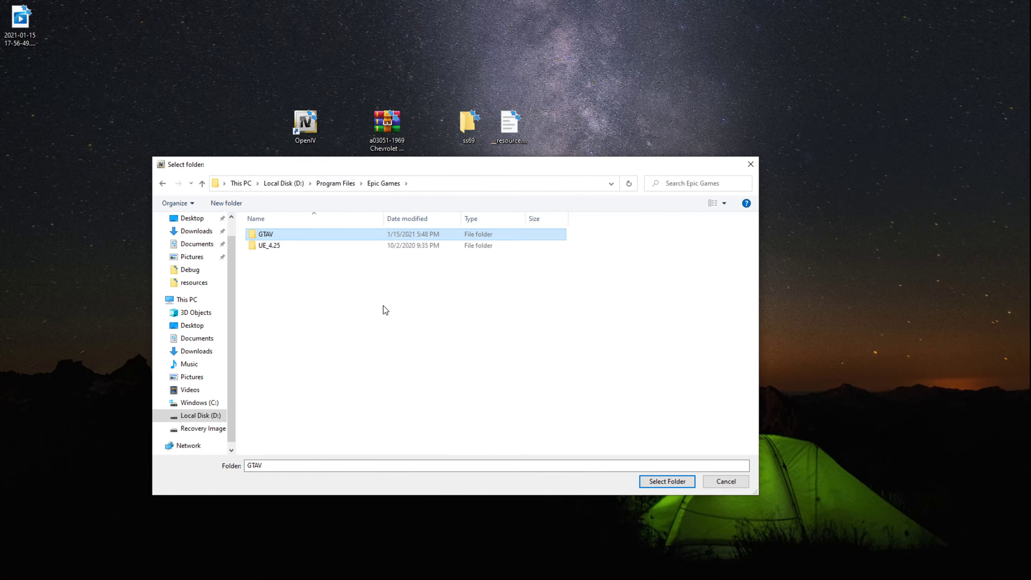
{"action": "left_click", "coordinate": [667, 481]}
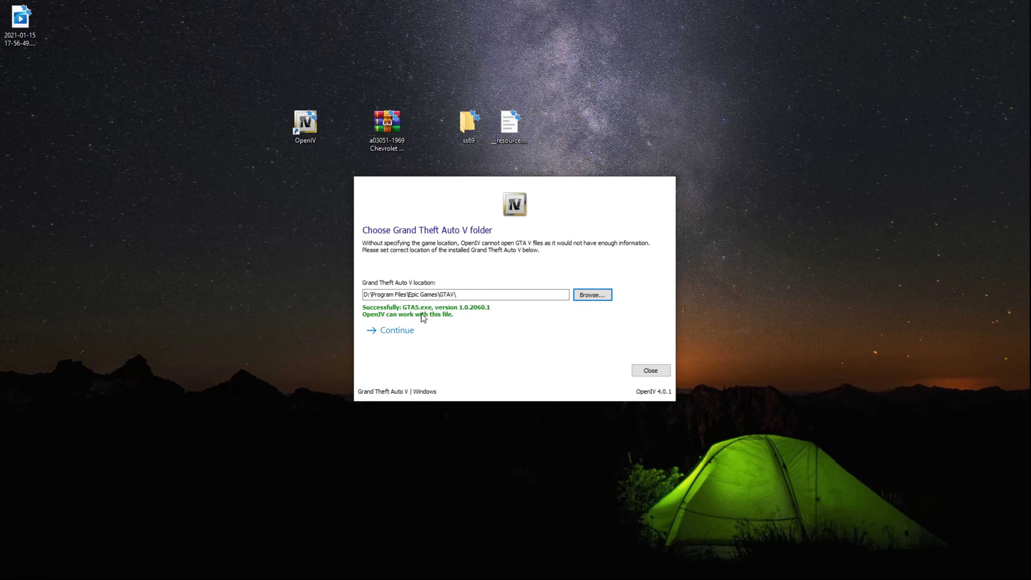
Step: Continue through the backup reminder to load the GTA V files, and move the OpenIV window clear of the desktop icons
{"action": "left_click", "coordinate": [402, 334]}
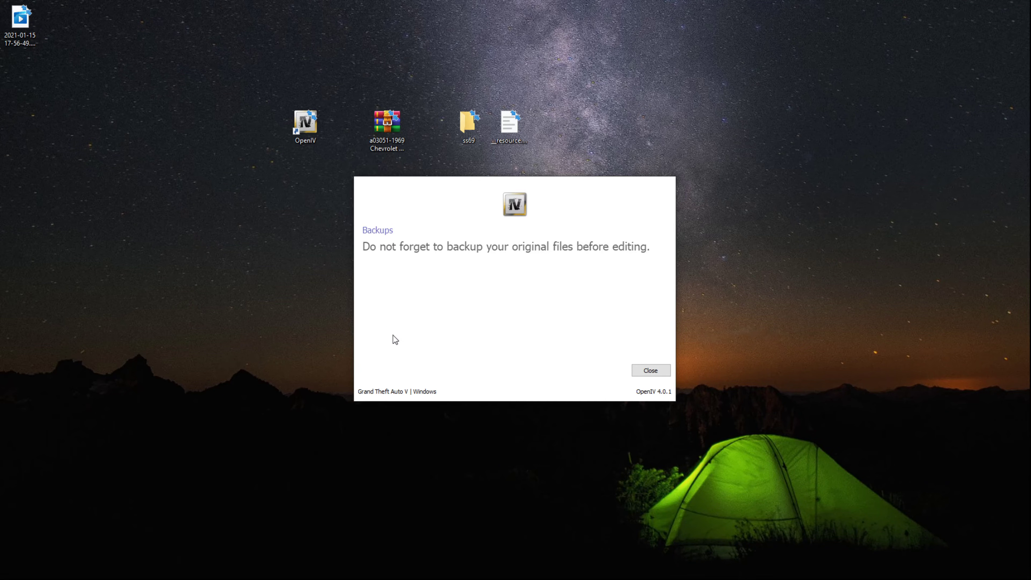
{"action": "left_click", "coordinate": [393, 335]}
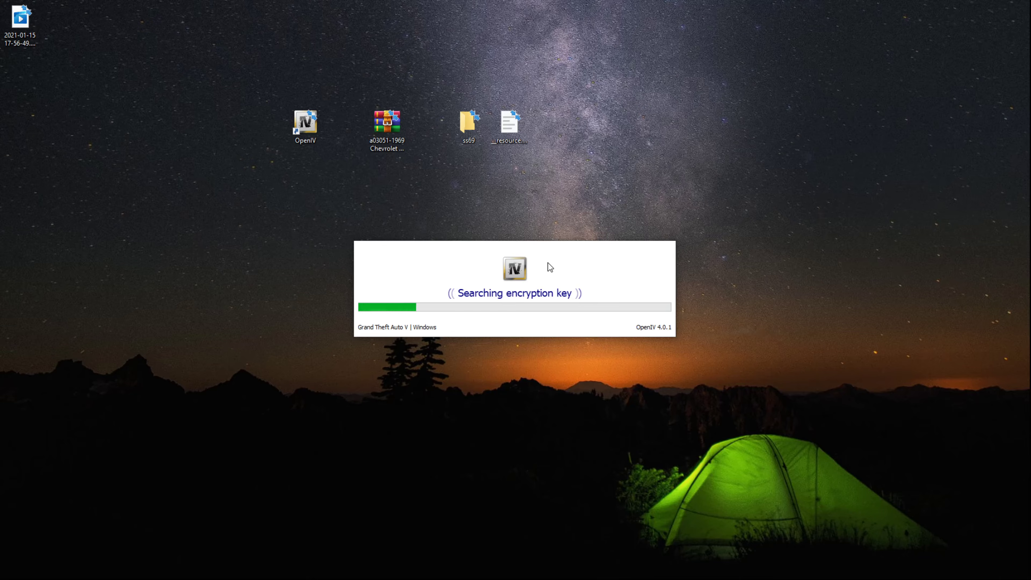
{"action": "left_click_drag", "start_coordinate": [534, 259], "coordinate": [496, 240]}
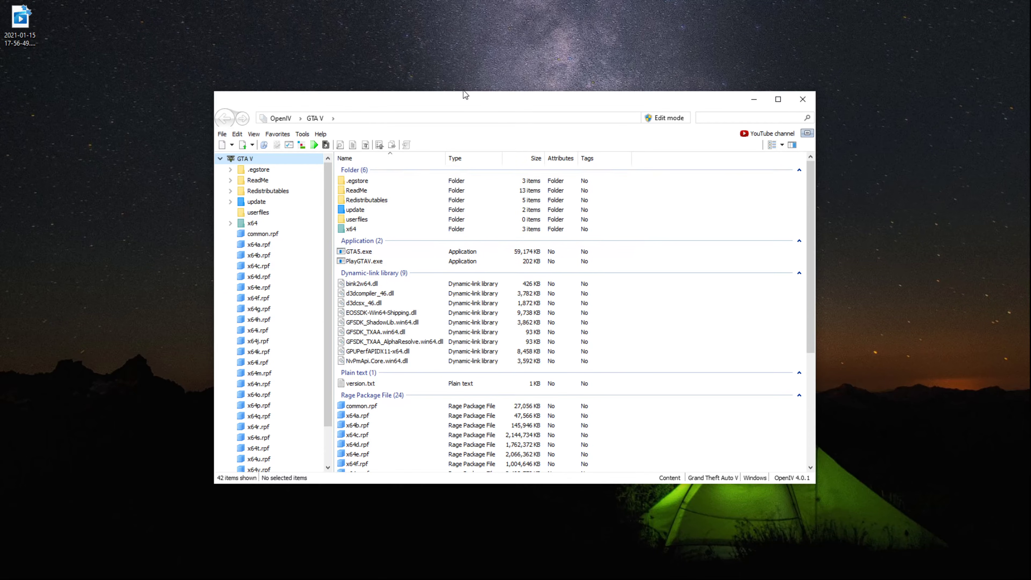
{"action": "left_click_drag", "start_coordinate": [458, 102], "coordinate": [547, 176]}
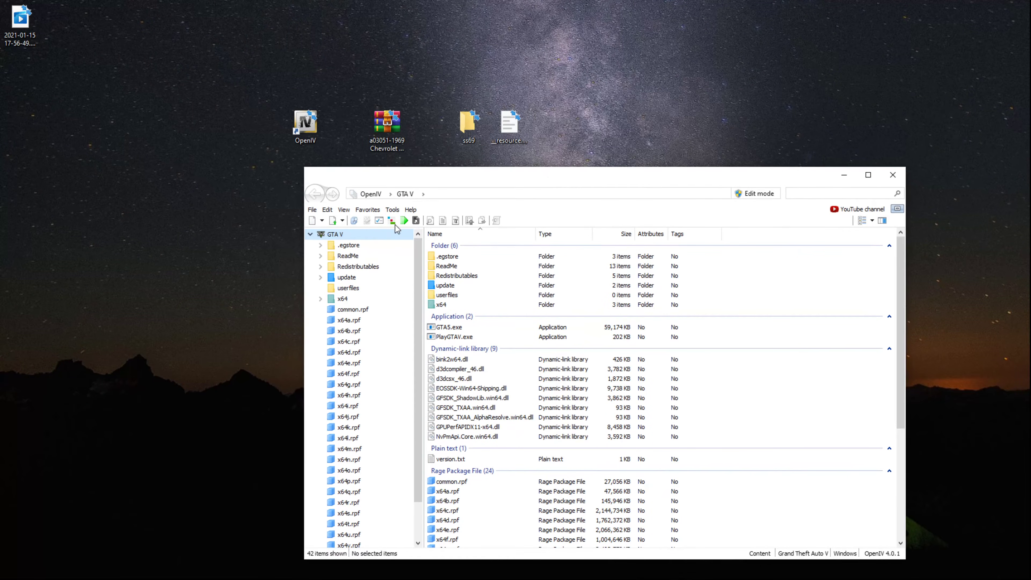
Step: Load the ss69 folder from the 1969 Chevrolet Camaro SS archive into OpenIV, close the archive and delete it from the desktop
{"action": "double_click", "coordinate": [393, 129]}
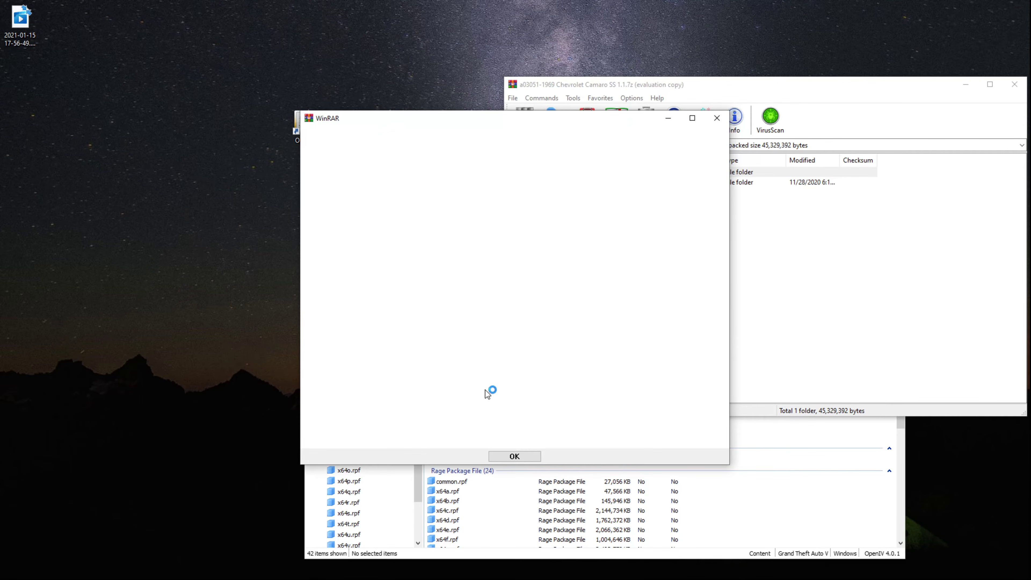
{"action": "left_click", "coordinate": [515, 456]}
{"action": "left_click", "coordinate": [562, 183]}
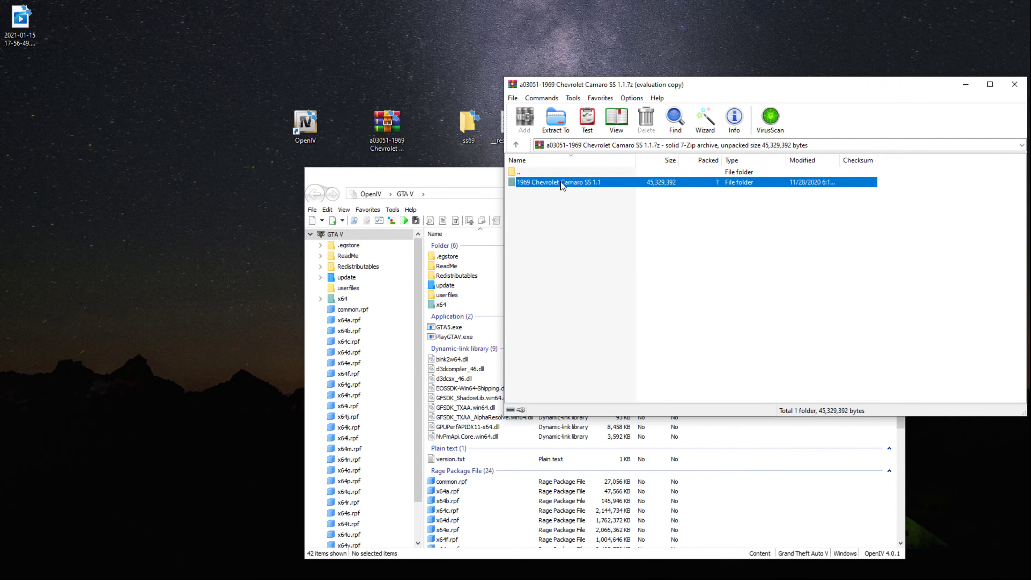
{"action": "double_click", "coordinate": [562, 184]}
{"action": "left_click_drag", "start_coordinate": [525, 185], "coordinate": [380, 294]}
{"action": "left_click_drag", "start_coordinate": [368, 377], "coordinate": [368, 376]}
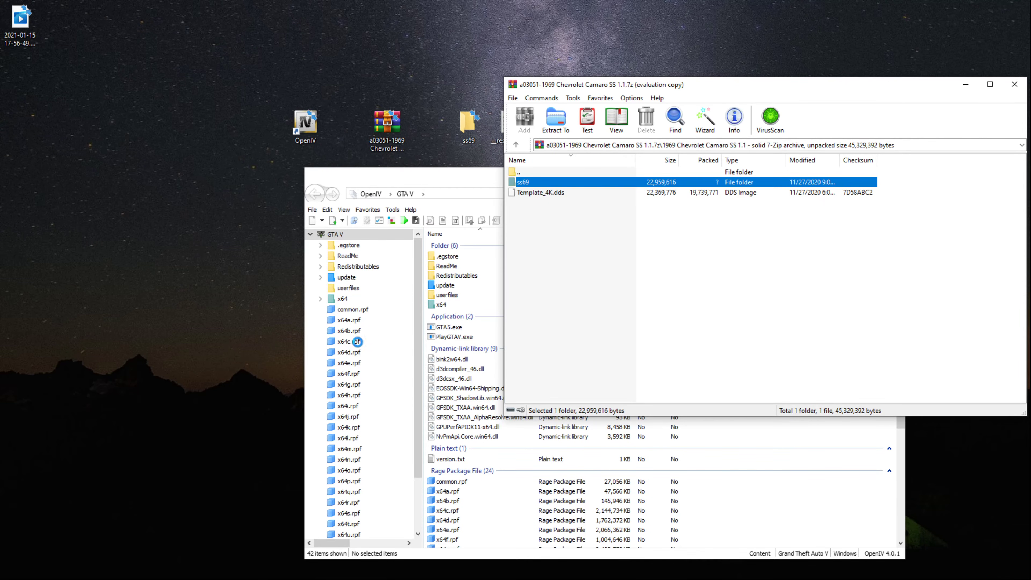
{"action": "left_click", "coordinate": [1015, 84]}
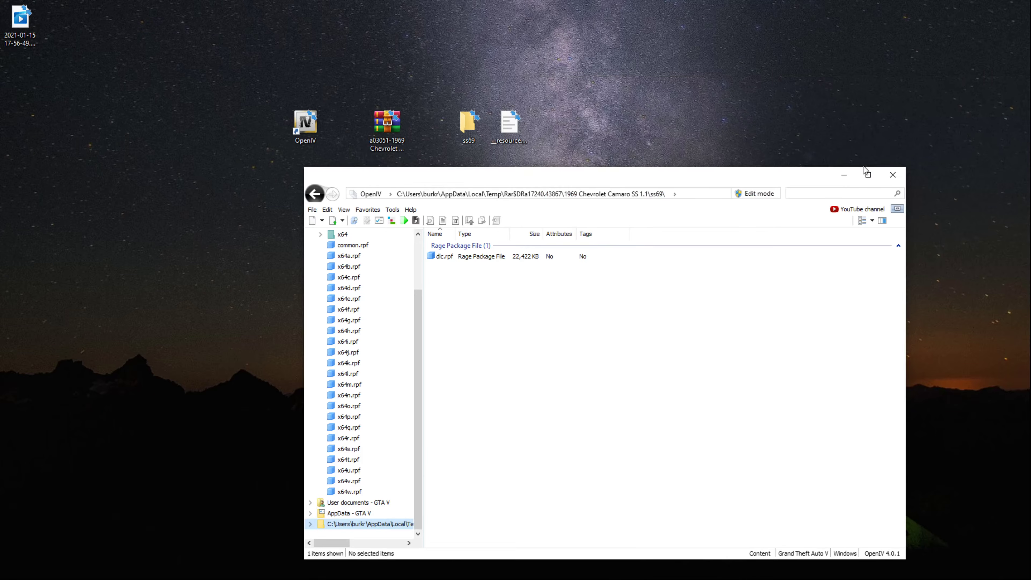
{"action": "key", "text": "Delete"}
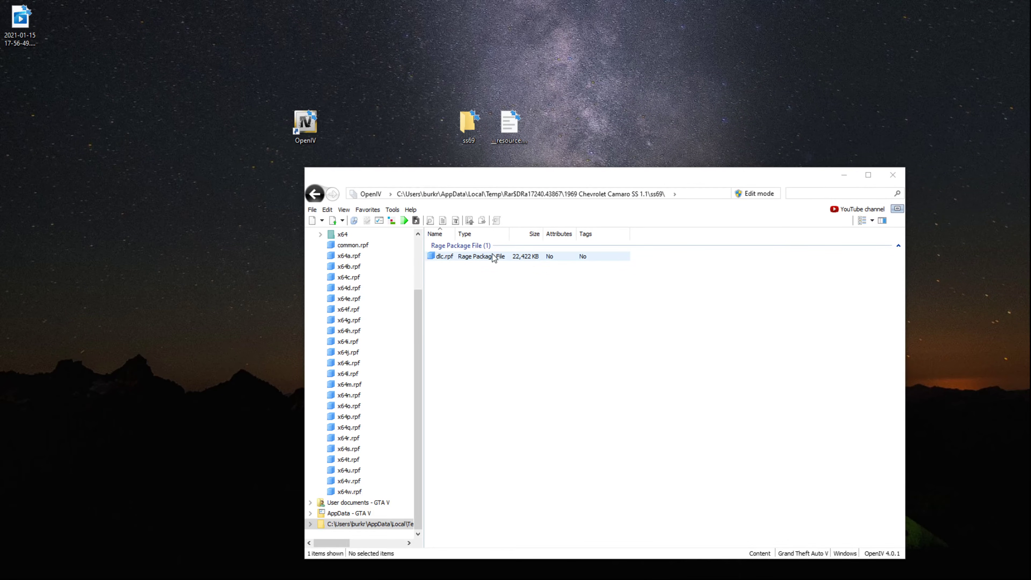
Step: Open dlc.rpf in OpenIV without switching to Edit mode, and open the desktop ss69 folder in a window beside it
{"action": "double_click", "coordinate": [485, 258]}
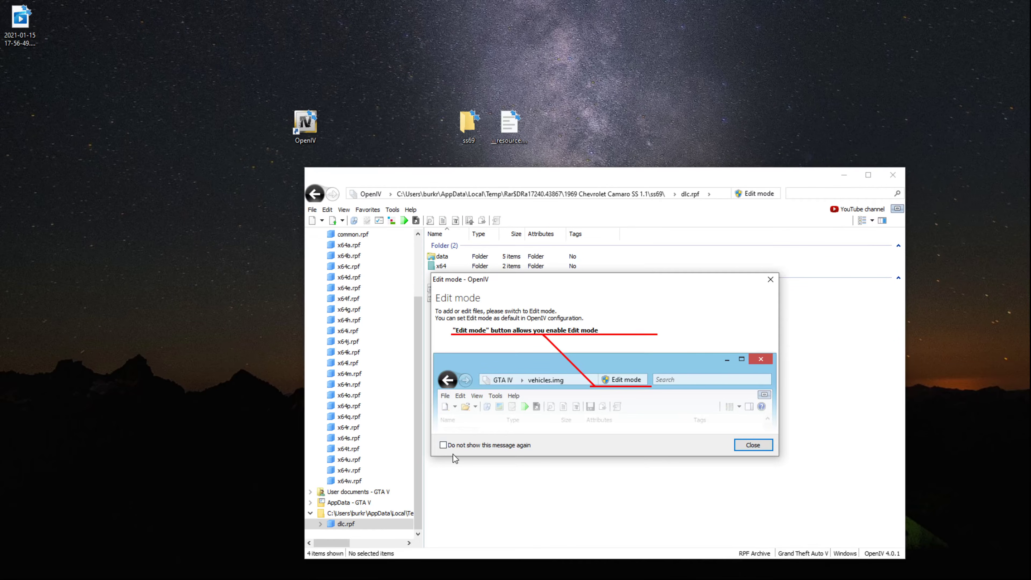
{"action": "left_click", "coordinate": [749, 444]}
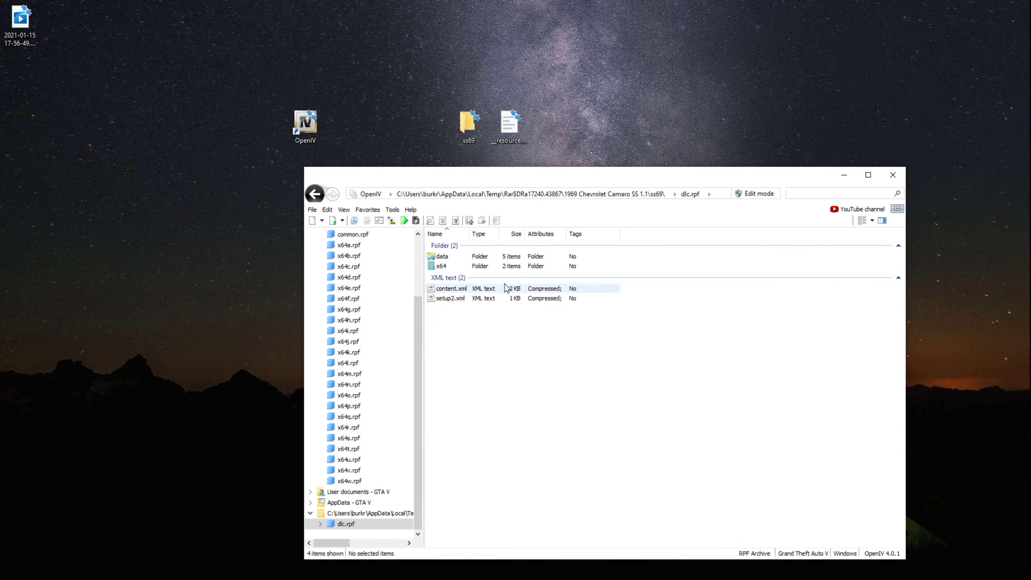
{"action": "left_click_drag", "start_coordinate": [476, 179], "coordinate": [320, 181]}
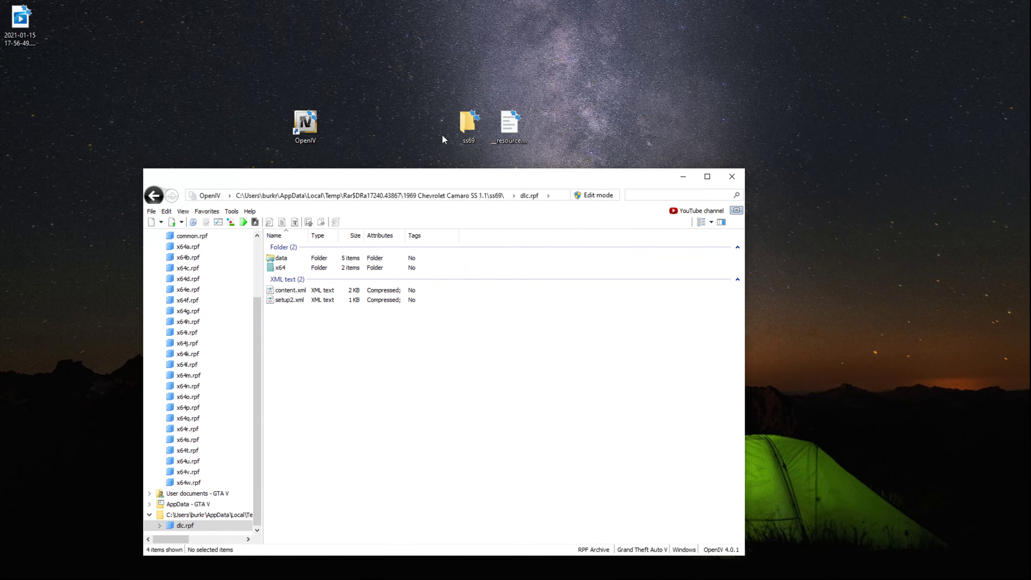
{"action": "left_click_drag", "start_coordinate": [455, 130], "coordinate": [708, 83]}
{"action": "left_click_drag", "start_coordinate": [531, 177], "coordinate": [471, 176]}
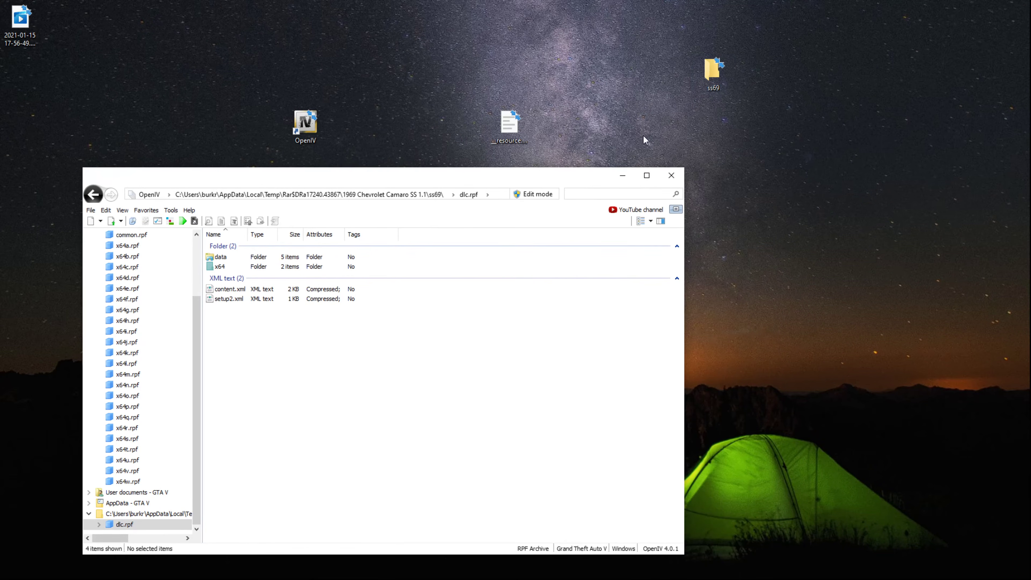
{"action": "double_click", "coordinate": [716, 73]}
{"action": "left_click_drag", "start_coordinate": [301, 134], "coordinate": [636, 128]}
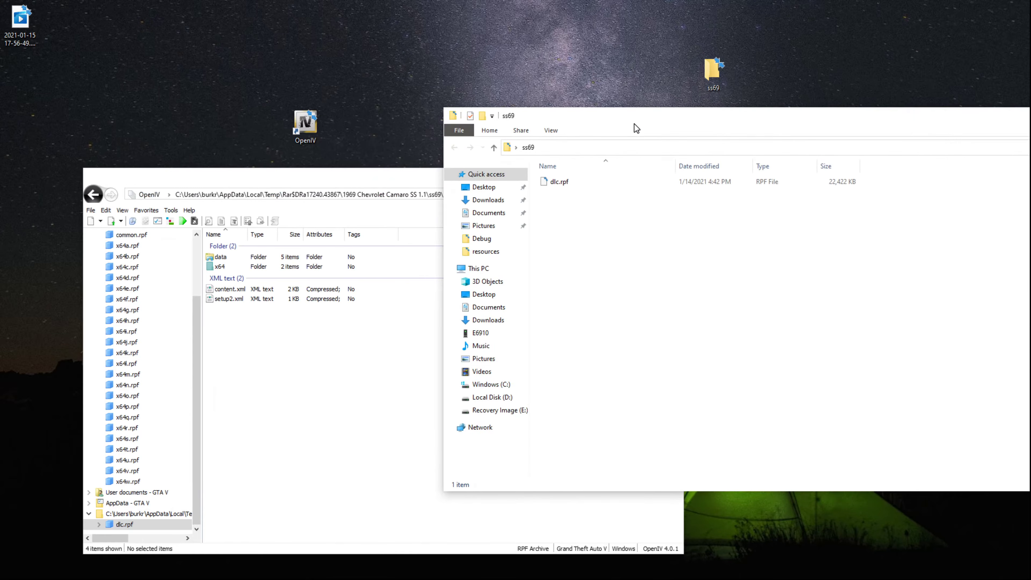
Step: Create a folder named stream inside the ss69 folder
{"action": "right_click", "coordinate": [654, 256]}
{"action": "mouse_move", "coordinate": [604, 397]}
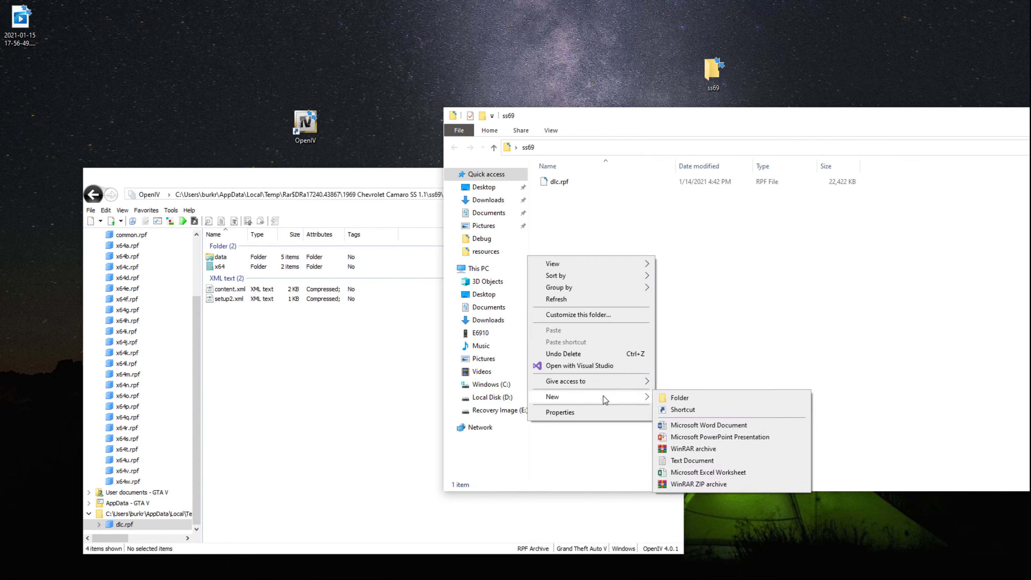
{"action": "left_click", "coordinate": [679, 398]}
{"action": "type", "text": "s"}
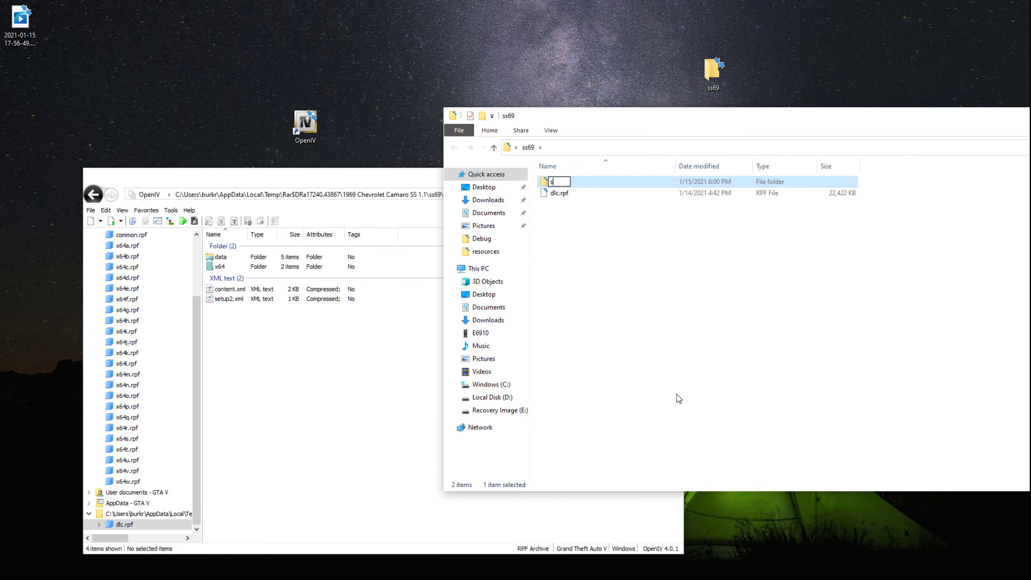
{"action": "type", "text": "tream"}
{"action": "key", "text": "Return"}
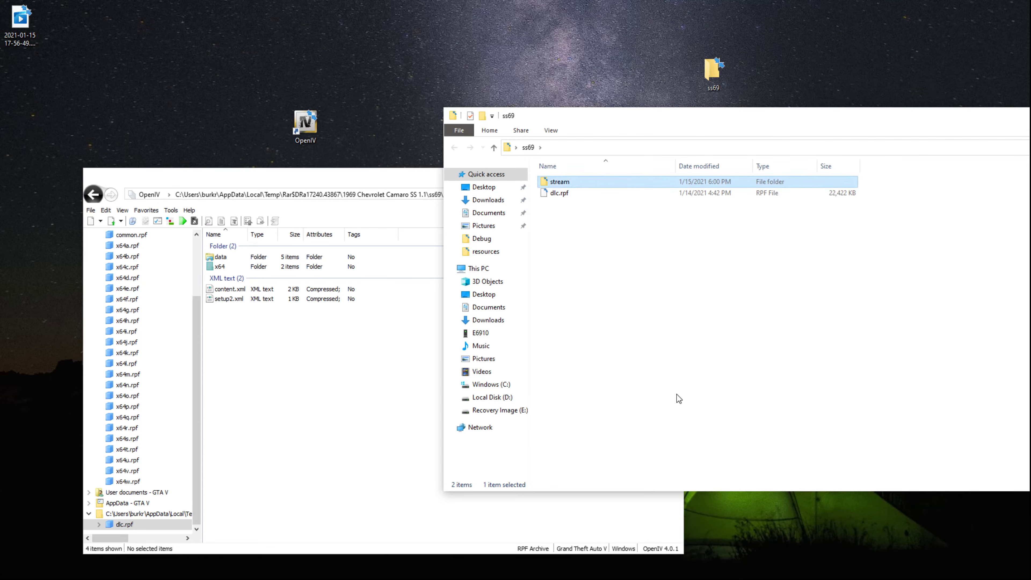
{"action": "left_click", "coordinate": [621, 253]}
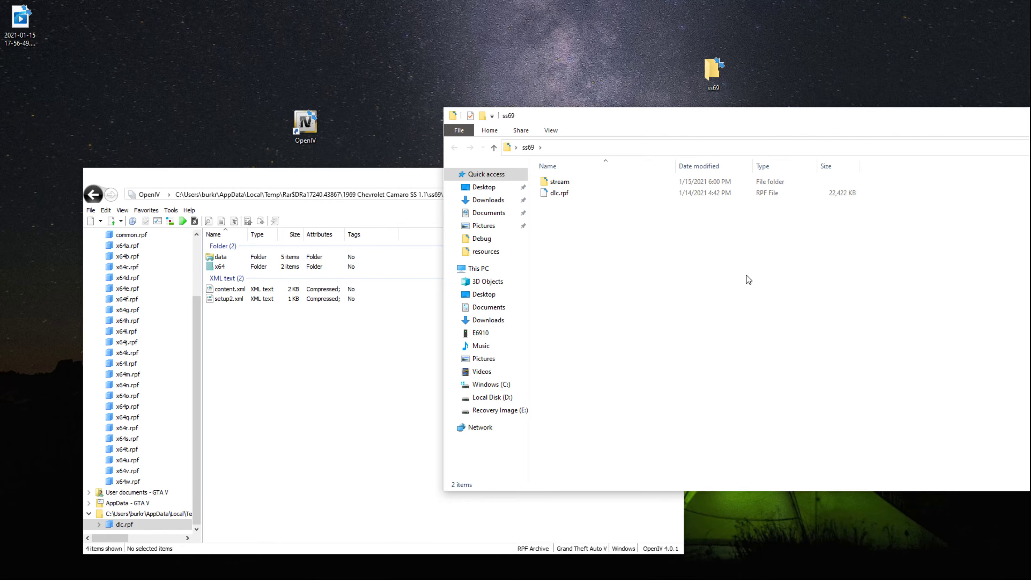
Step: Copy the five .meta files from the data folder of dlc.rpf into ss69, and move __resource.lua there from the desktop
{"action": "double_click", "coordinate": [239, 259]}
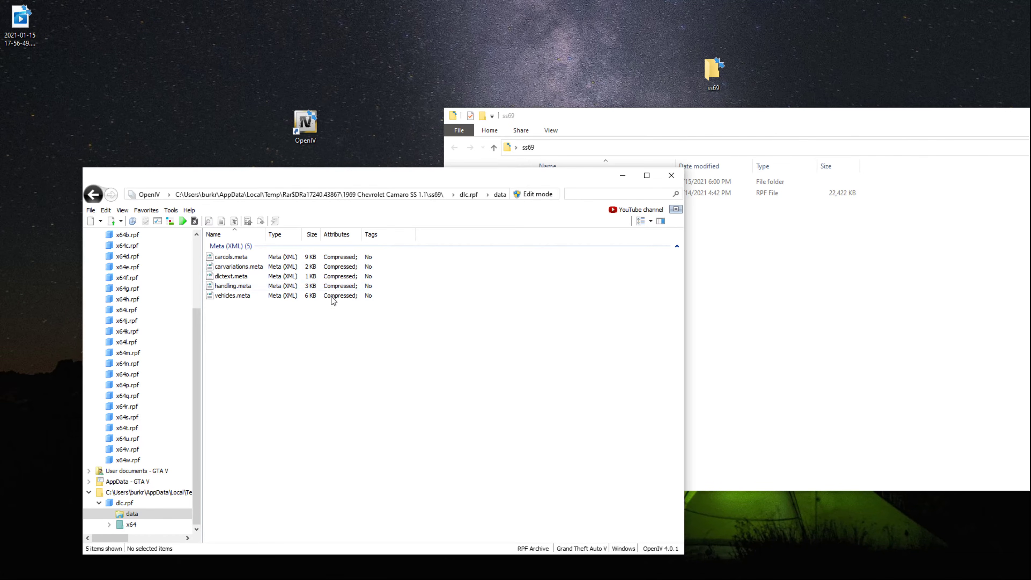
{"action": "left_click_drag", "start_coordinate": [336, 337], "coordinate": [214, 252]}
{"action": "key", "text": "ctrl+c"}
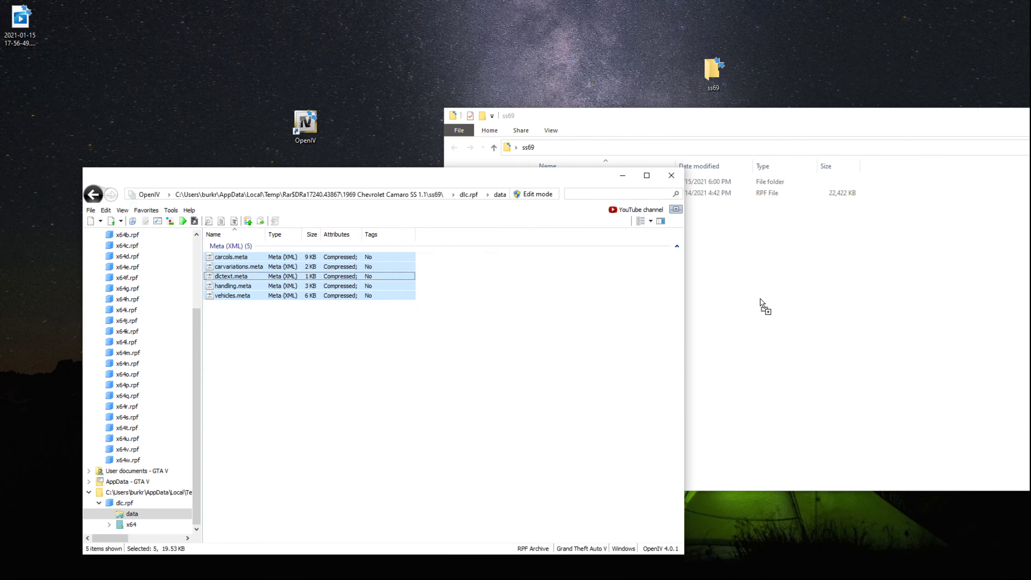
{"action": "left_click", "coordinate": [760, 307]}
{"action": "key", "text": "ctrl+v"}
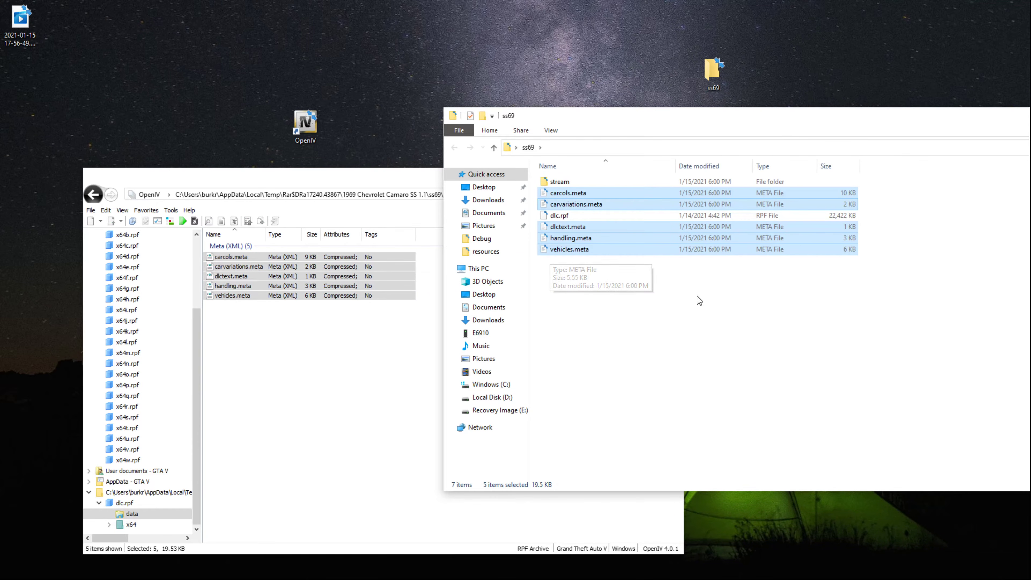
{"action": "left_click", "coordinate": [699, 301]}
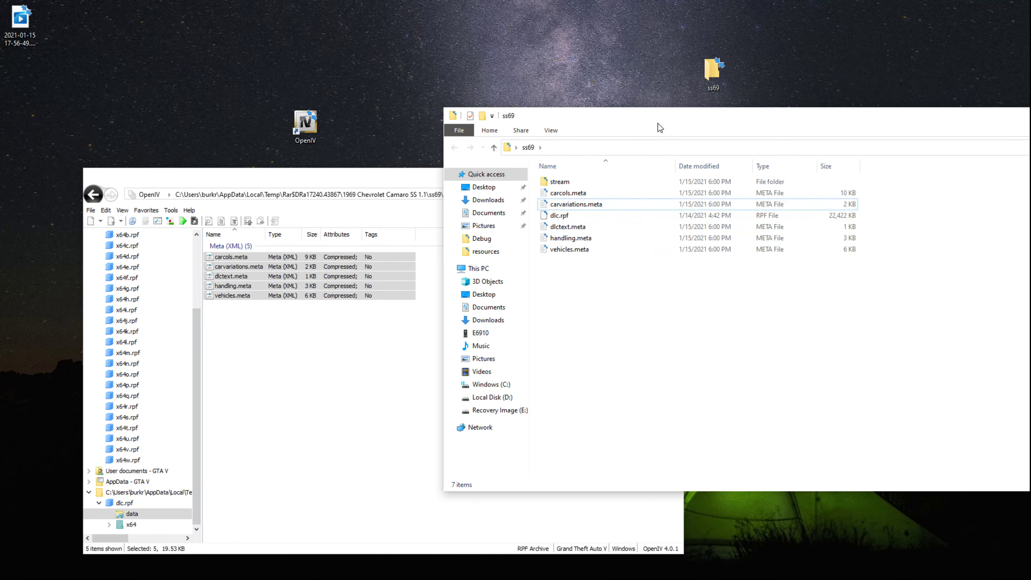
{"action": "left_click_drag", "start_coordinate": [655, 120], "coordinate": [615, 179]}
{"action": "left_click_drag", "start_coordinate": [510, 122], "coordinate": [543, 250]}
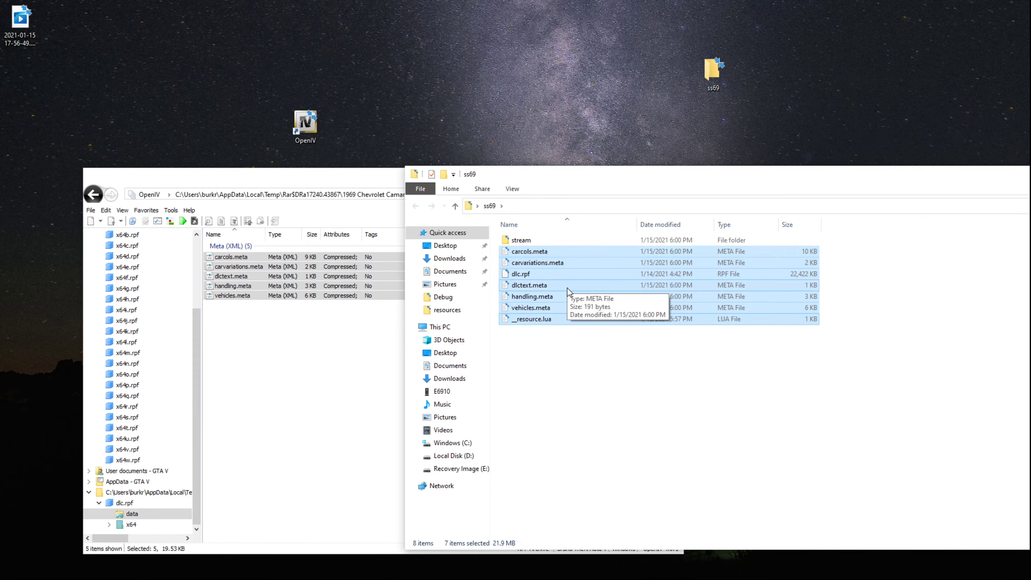
Step: Copy all the .yft and .ytd files from x64/vehicles.rpf inside dlc.rpf into the stream folder of ss69
{"action": "double_click", "coordinate": [565, 243]}
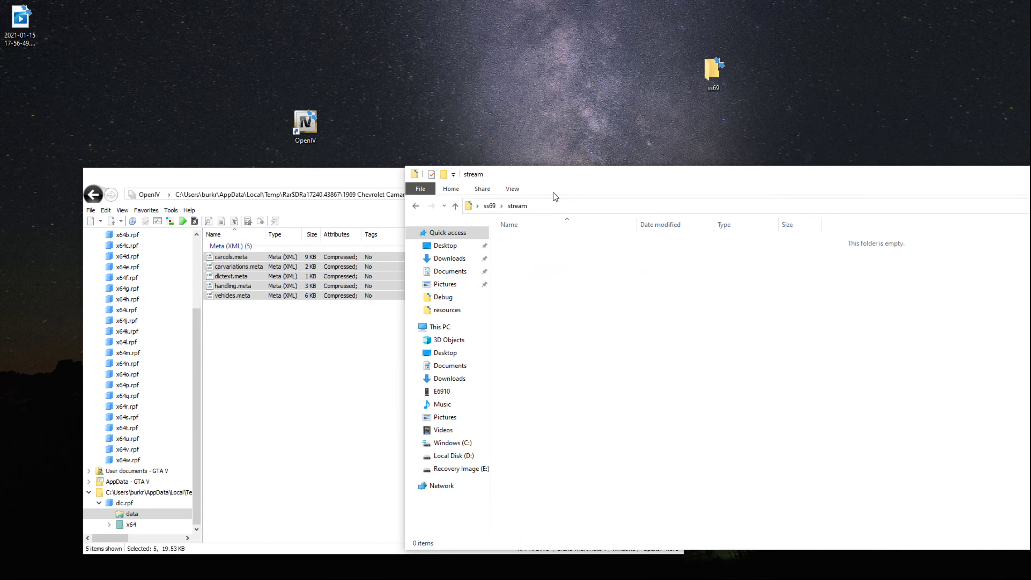
{"action": "left_click_drag", "start_coordinate": [551, 189], "coordinate": [667, 101]}
{"action": "left_click", "coordinate": [301, 308]}
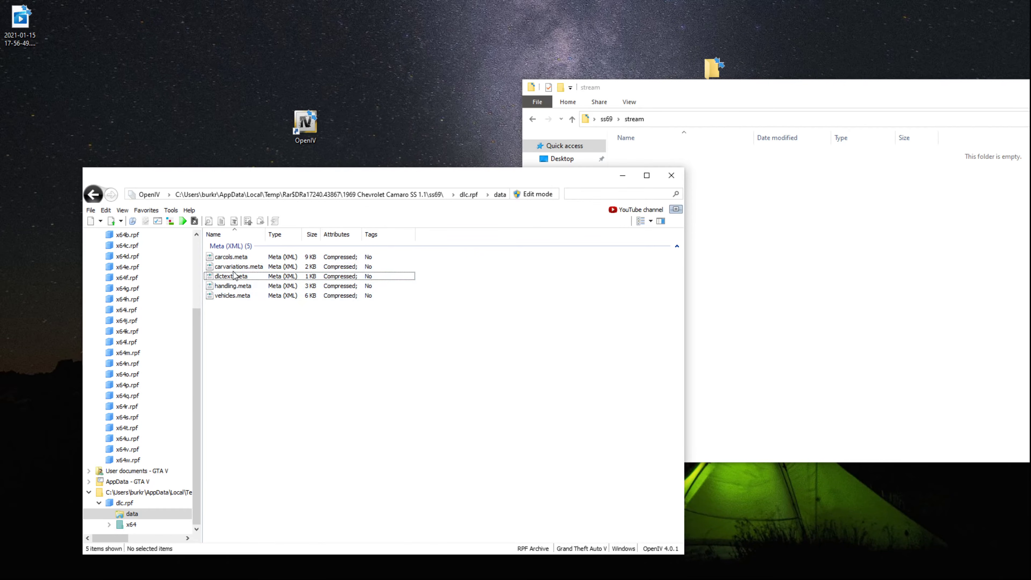
{"action": "left_click_drag", "start_coordinate": [322, 180], "coordinate": [307, 141]}
{"action": "key", "text": "BackSpace"}
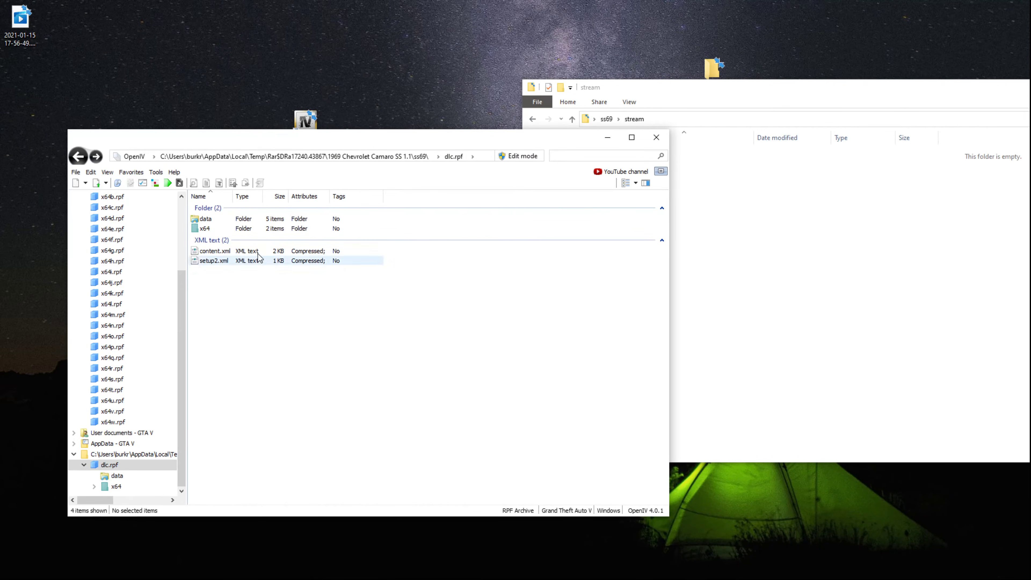
{"action": "double_click", "coordinate": [218, 230]}
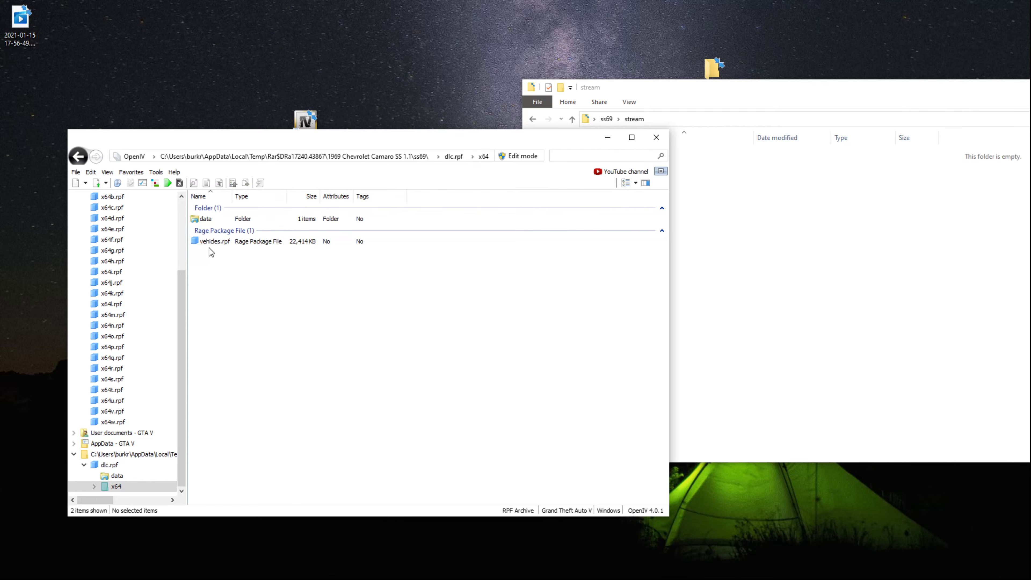
{"action": "double_click", "coordinate": [234, 245]}
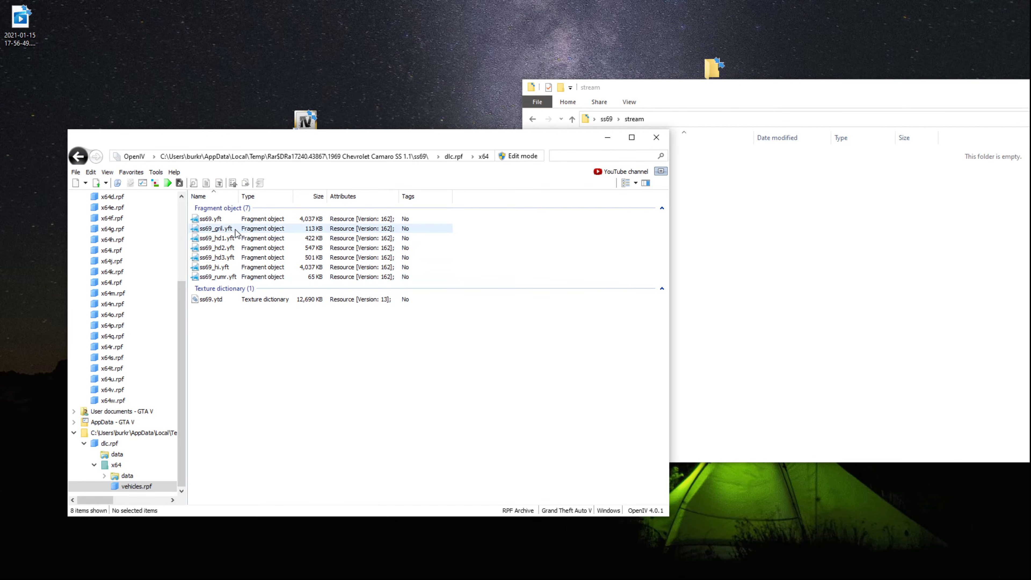
{"action": "left_click_drag", "start_coordinate": [299, 351], "coordinate": [788, 224]}
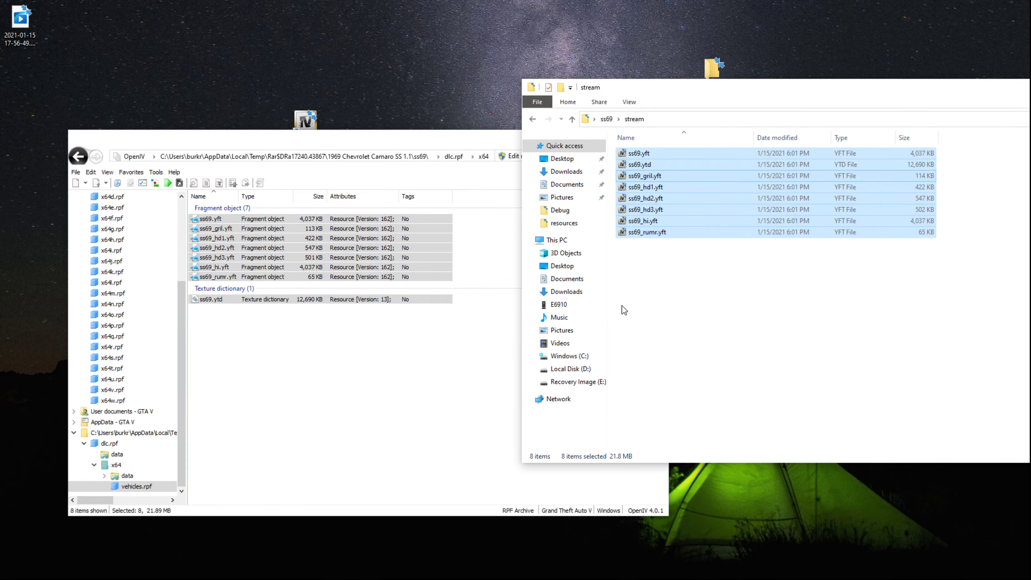
Step: Close OpenIV and delete its shortcut from the desktop
{"action": "left_click", "coordinate": [466, 336]}
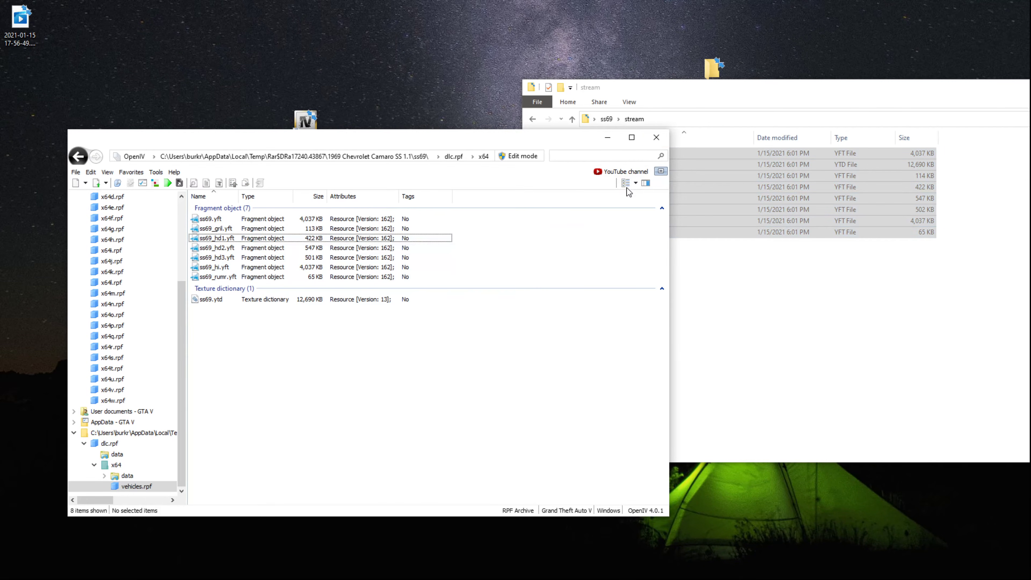
{"action": "left_click", "coordinate": [650, 139]}
{"action": "left_click_drag", "start_coordinate": [715, 92], "coordinate": [505, 194]}
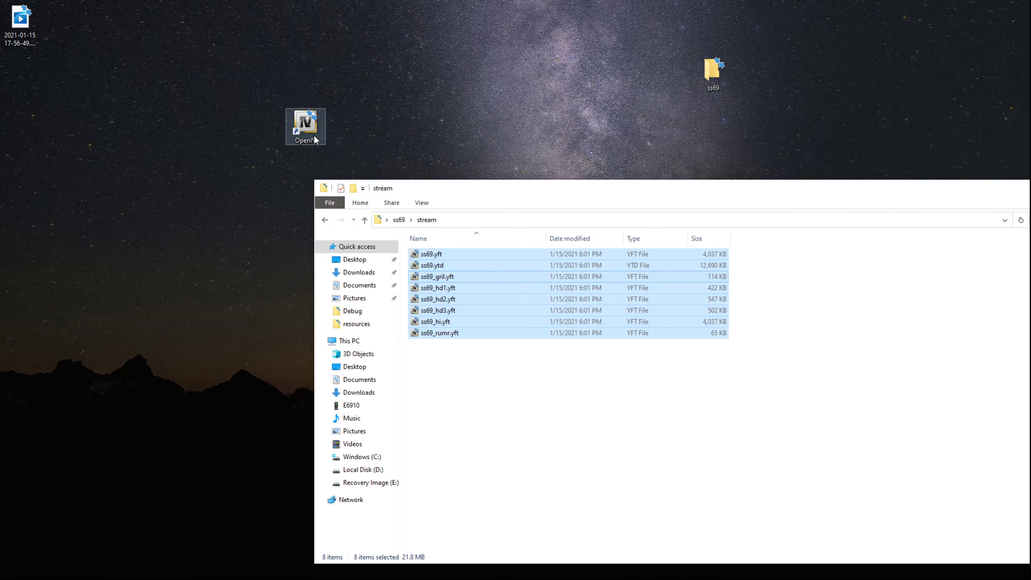
{"action": "left_click_drag", "start_coordinate": [315, 140], "coordinate": [240, 106]}
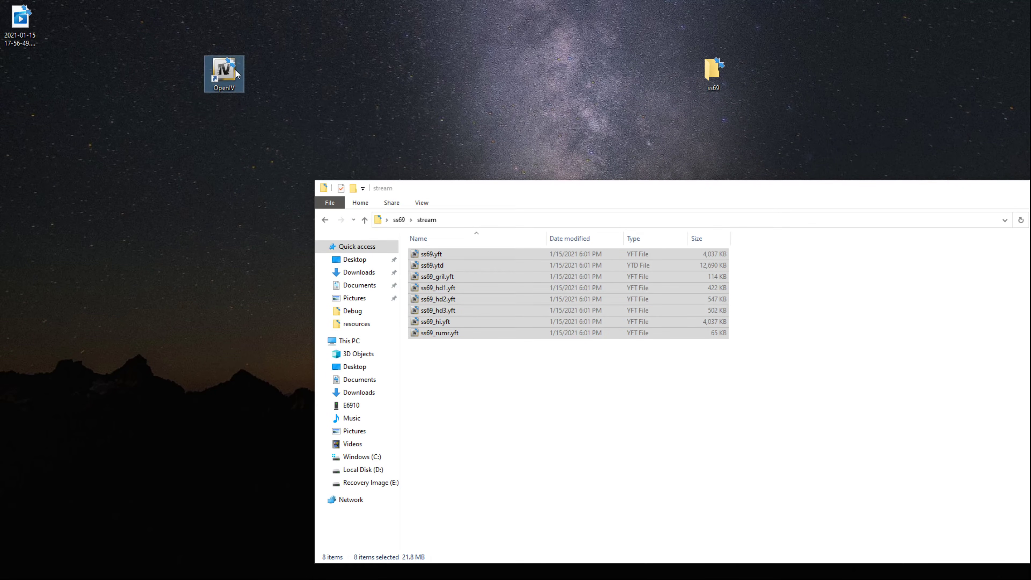
{"action": "key", "text": "Delete"}
{"action": "left_click_drag", "start_coordinate": [480, 193], "coordinate": [341, 137]}
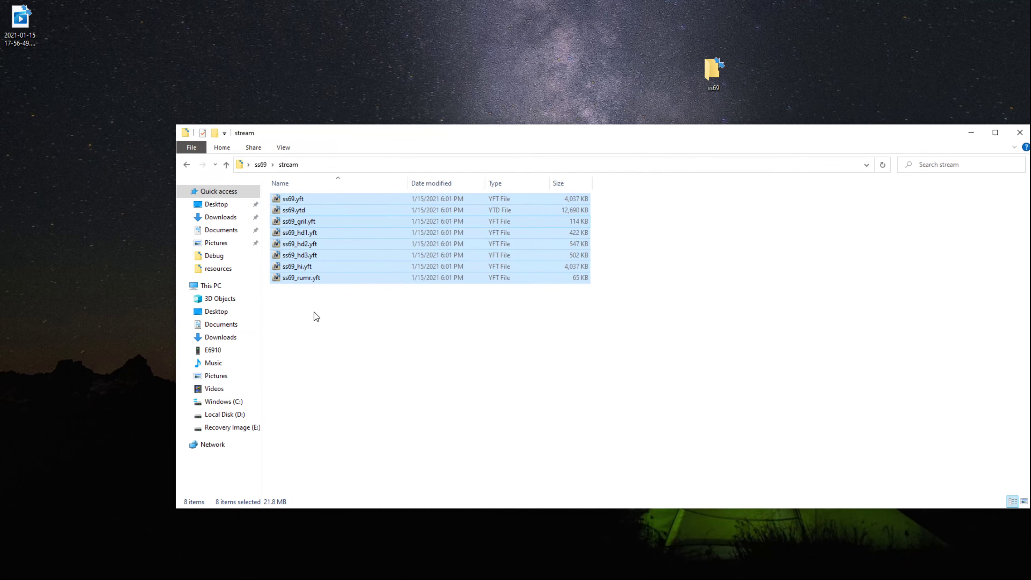
Step: Examine the car model in ss69.yft from several angles along with its chassis parts list, and close the model viewer
{"action": "left_click", "coordinate": [673, 219]}
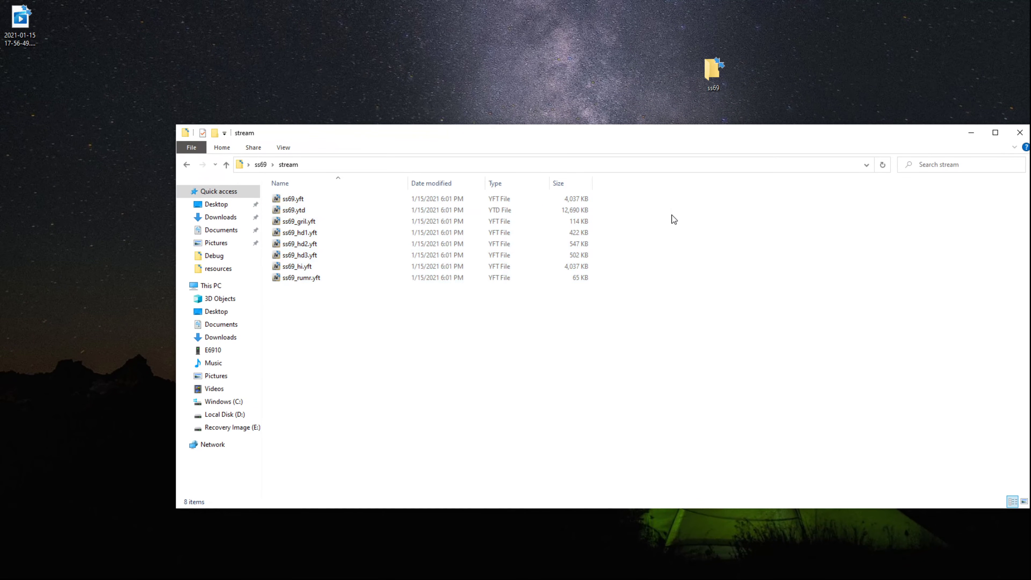
{"action": "left_click", "coordinate": [311, 201]}
{"action": "double_click", "coordinate": [311, 201]}
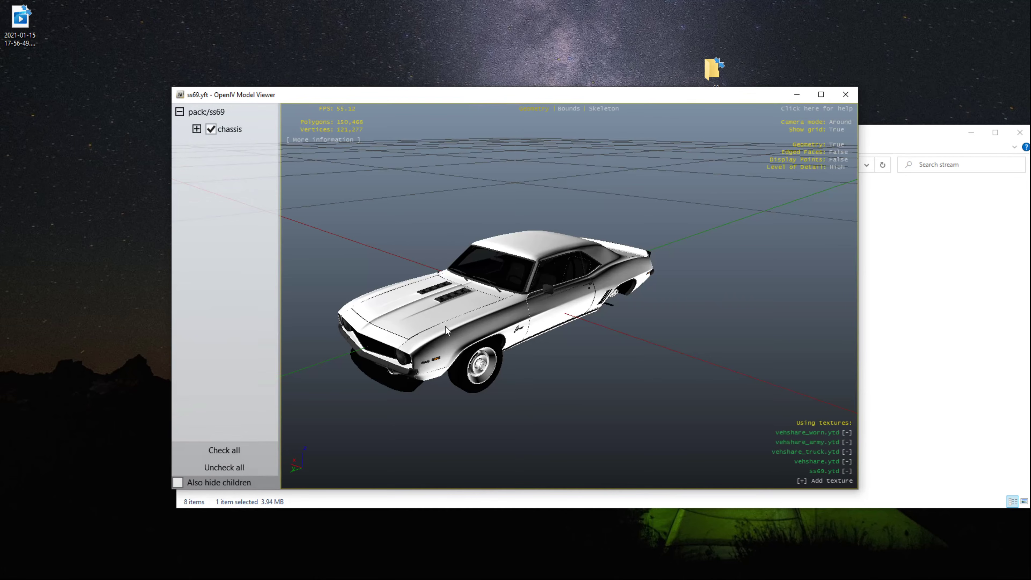
{"action": "left_click_drag", "start_coordinate": [446, 326], "coordinate": [603, 379]}
{"action": "left_click_drag", "start_coordinate": [493, 313], "coordinate": [592, 271]}
{"action": "left_click", "coordinate": [197, 129]}
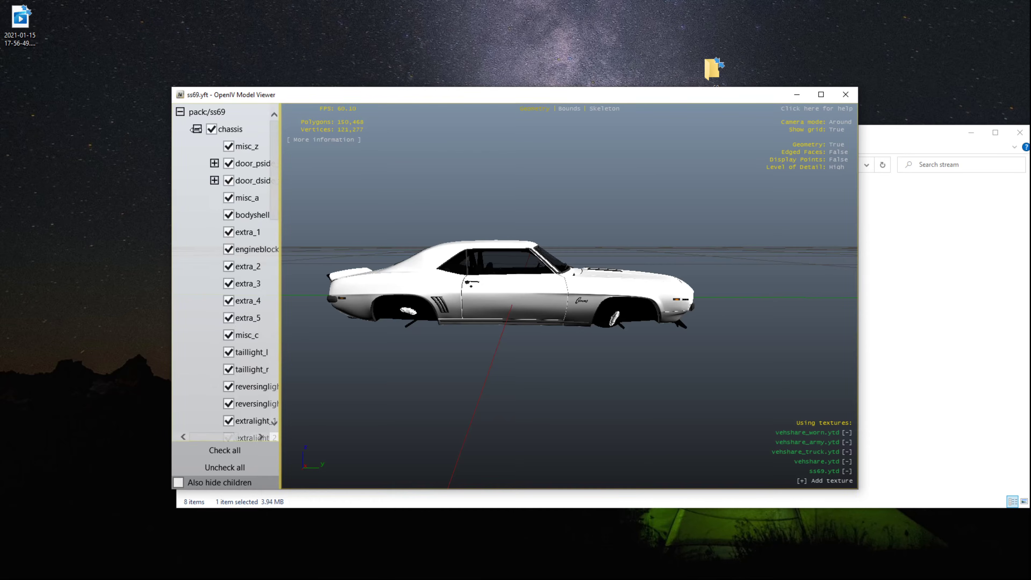
{"action": "left_click_drag", "start_coordinate": [393, 295], "coordinate": [547, 198]}
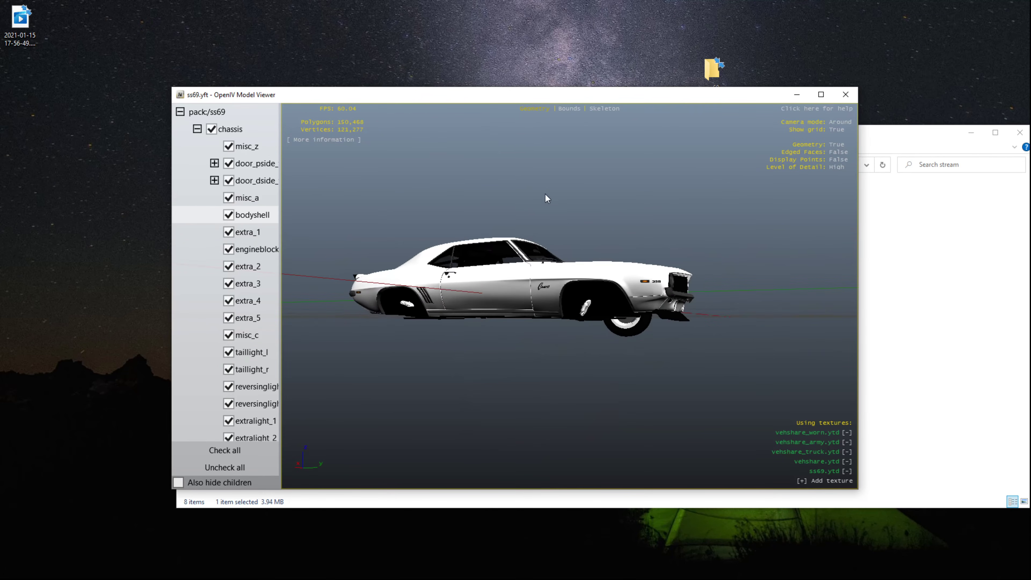
{"action": "left_click_drag", "start_coordinate": [460, 301], "coordinate": [675, 281]}
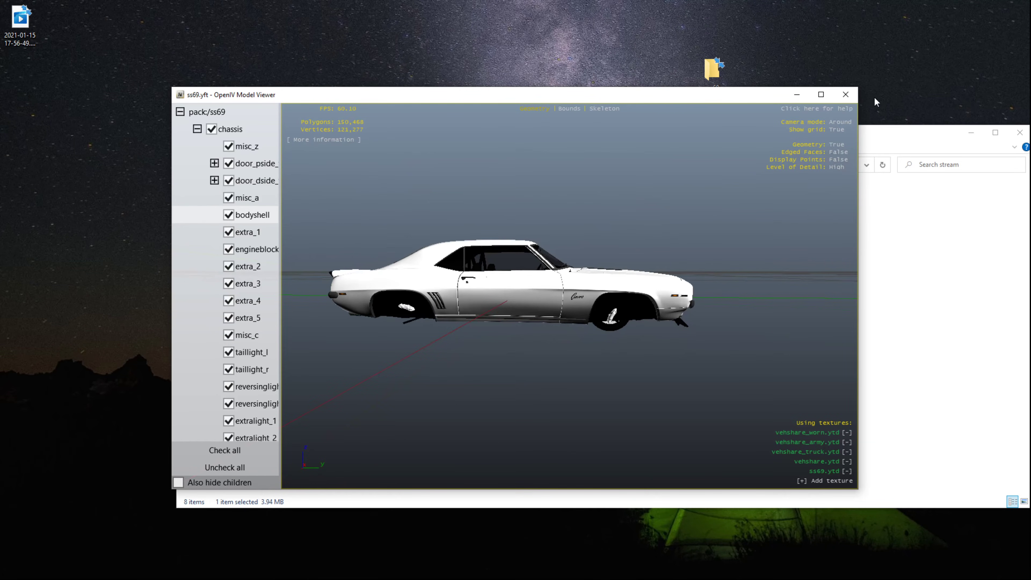
{"action": "left_click", "coordinate": [847, 94]}
Step: Close the stream folder and move the desktop ss69 folder into Servers > FXServer > server-data > resources
{"action": "left_click_drag", "start_coordinate": [658, 145], "coordinate": [526, 139]}
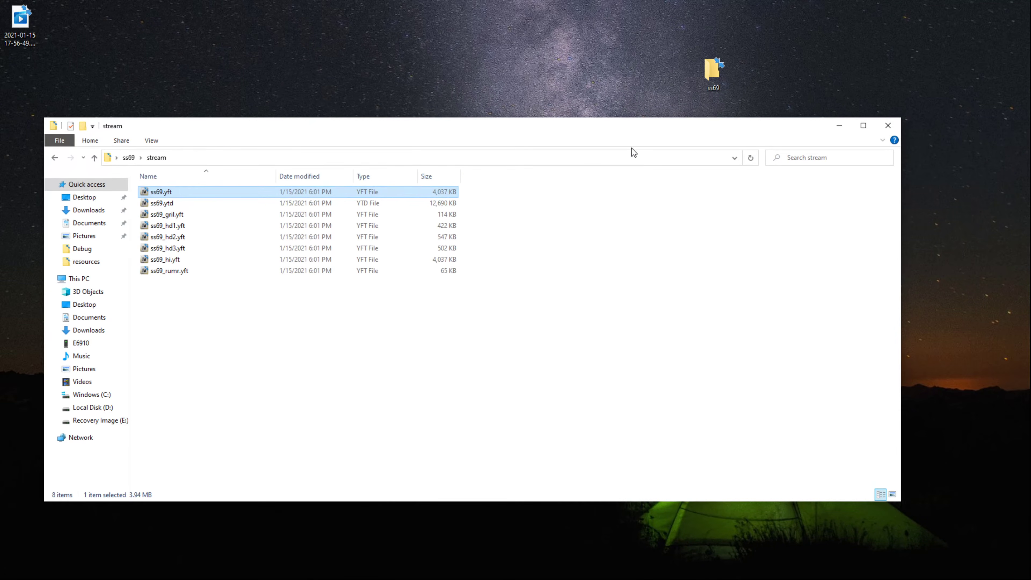
{"action": "left_click", "coordinate": [892, 127]}
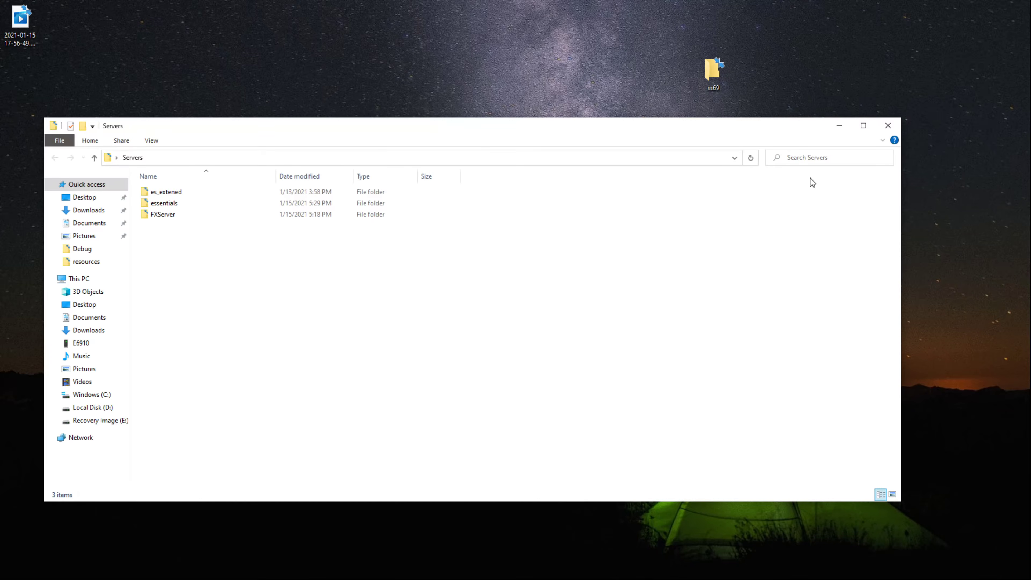
{"action": "double_click", "coordinate": [185, 214]}
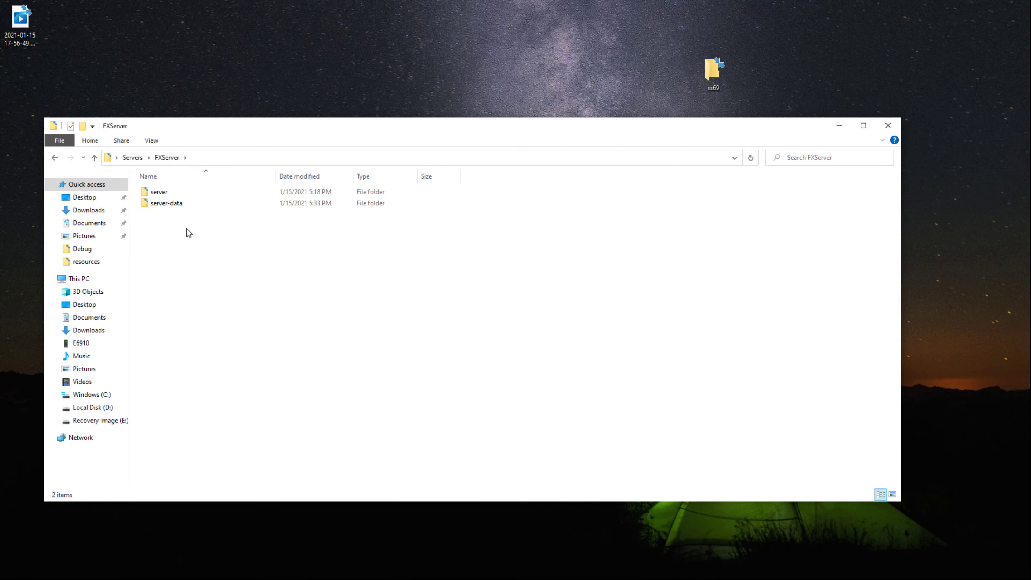
{"action": "double_click", "coordinate": [180, 206]}
{"action": "double_click", "coordinate": [204, 218]}
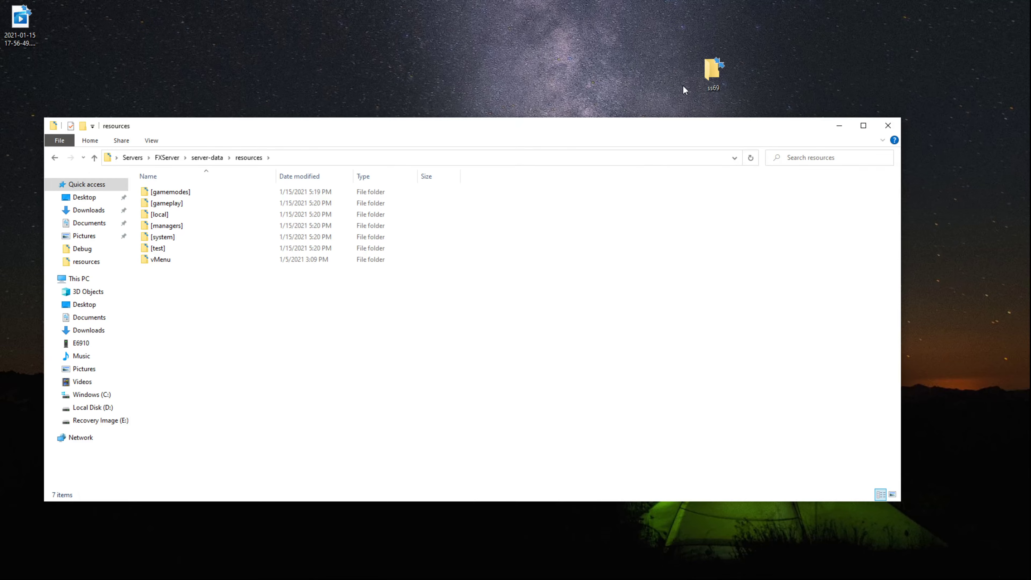
{"action": "left_click_drag", "start_coordinate": [714, 72], "coordinate": [260, 337]}
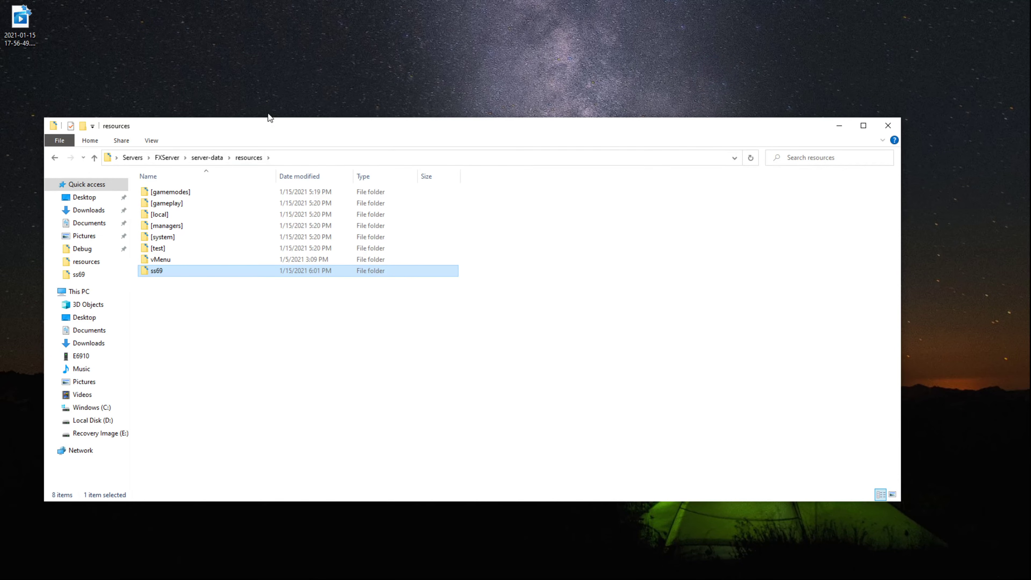
Step: Open server.cfg from server-data in Visual Studio Code and add the line "ensure ss69" below the vMenu entry
{"action": "left_click_drag", "start_coordinate": [257, 129], "coordinate": [447, 96]}
{"action": "key", "text": "BackSpace"}
{"action": "left_click", "coordinate": [387, 208]}
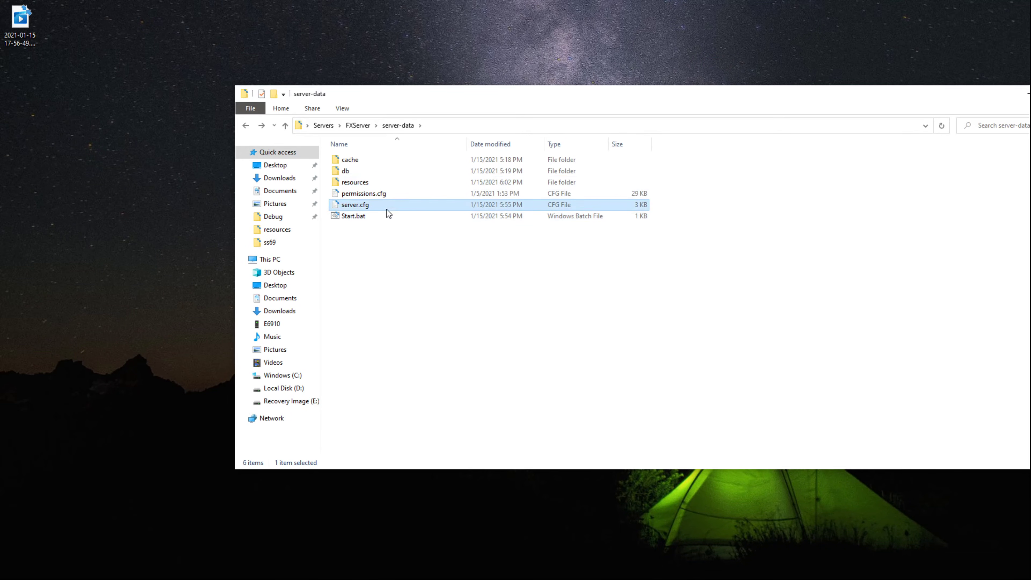
{"action": "double_click", "coordinate": [387, 208]}
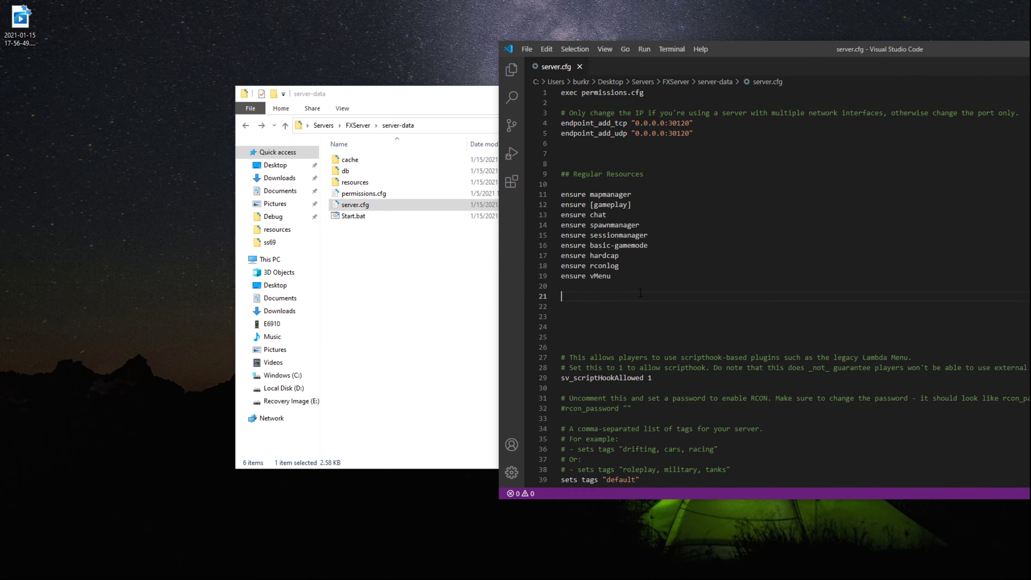
{"action": "type", "text": "ensure ss69"}
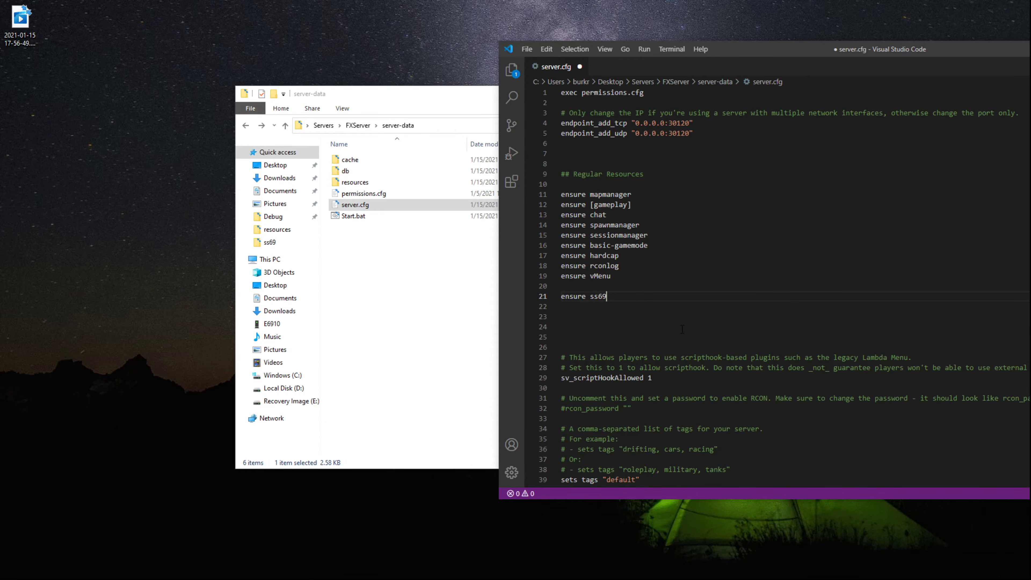
Step: Create a folder named [cars] inside the server's resources folder
{"action": "left_click", "coordinate": [409, 250]}
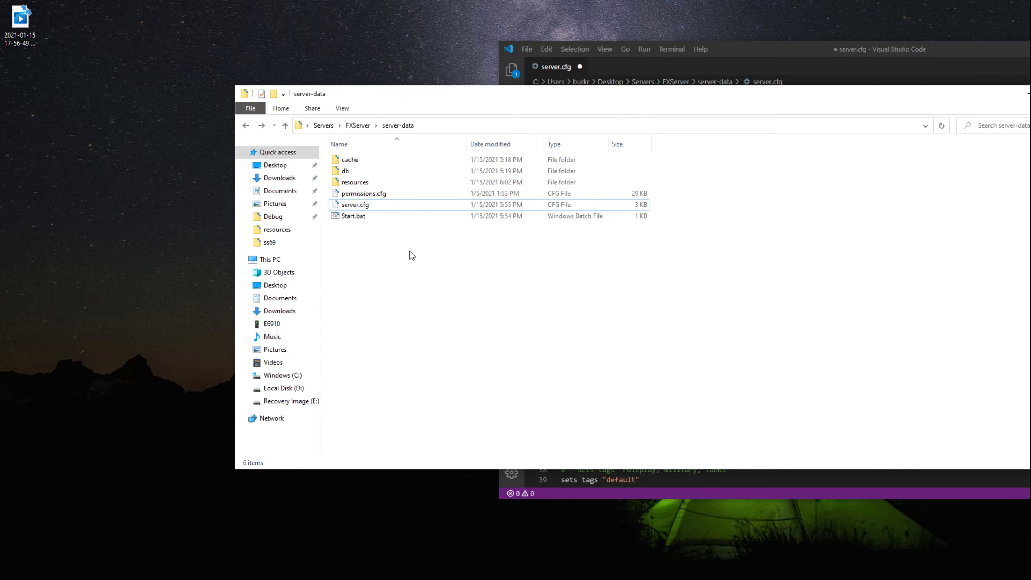
{"action": "double_click", "coordinate": [379, 185]}
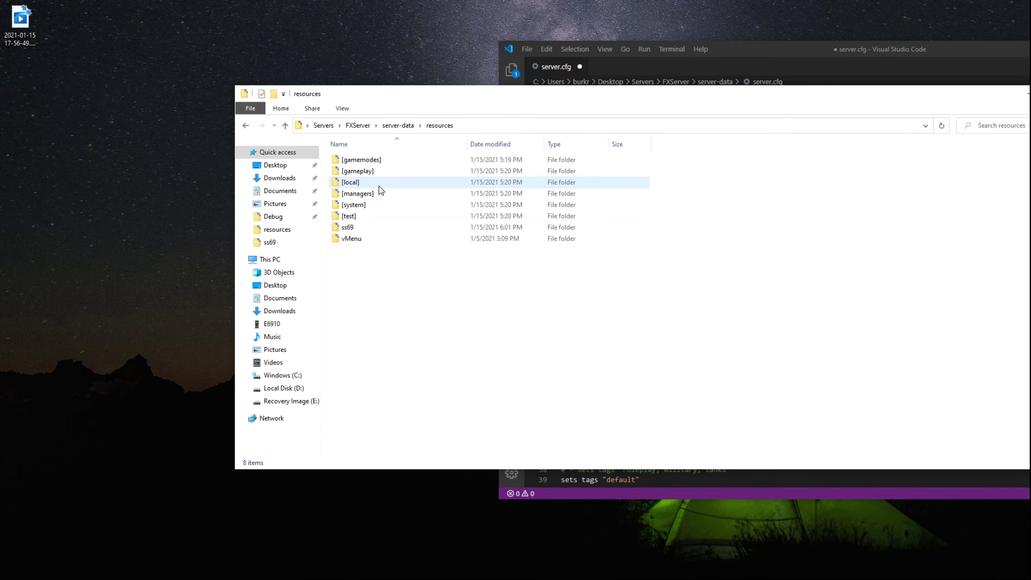
{"action": "right_click", "coordinate": [393, 277]}
{"action": "mouse_move", "coordinate": [336, 417]}
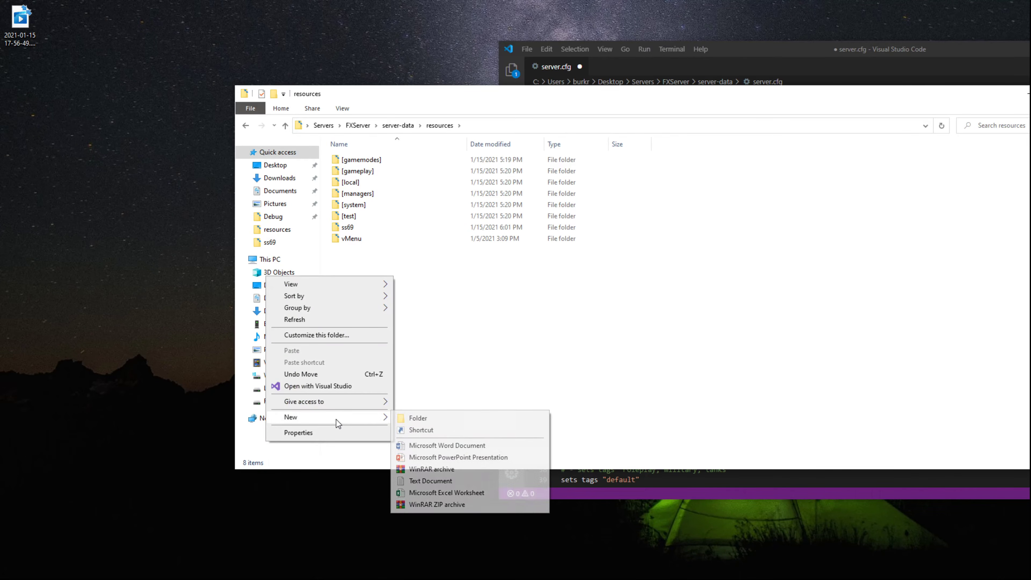
{"action": "left_click", "coordinate": [416, 418]}
{"action": "type", "text": "[cars]"}
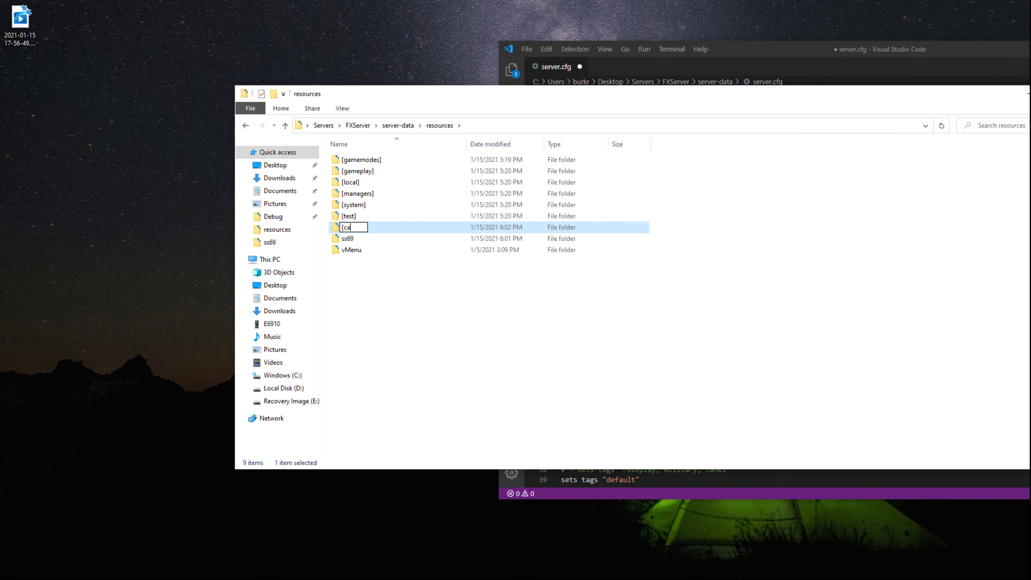
{"action": "left_click", "coordinate": [416, 414]}
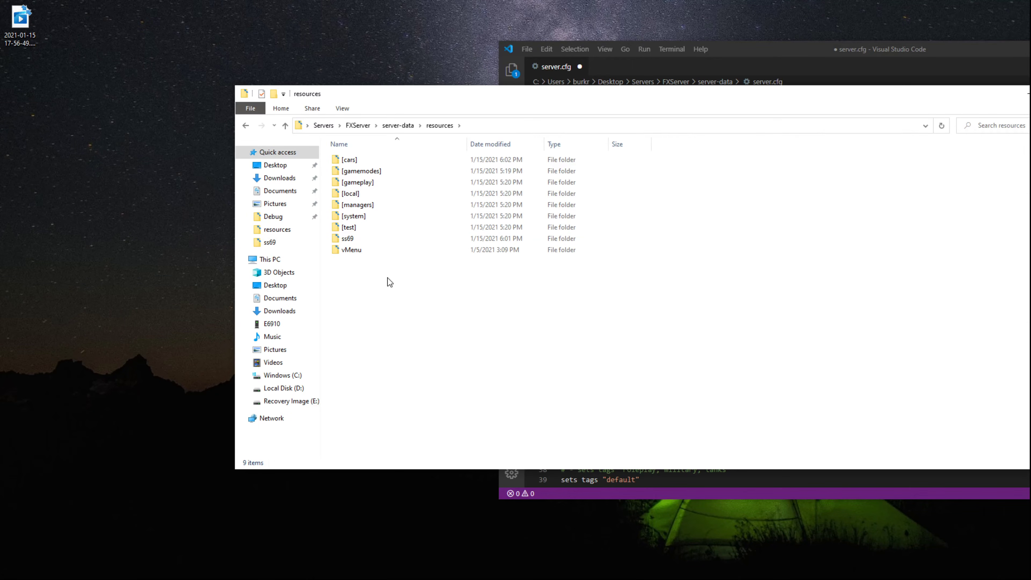
Step: Move the ss69 folder into [cars], check the contents of [cars] and return to the resources folder
{"action": "left_click_drag", "start_coordinate": [358, 240], "coordinate": [413, 158]}
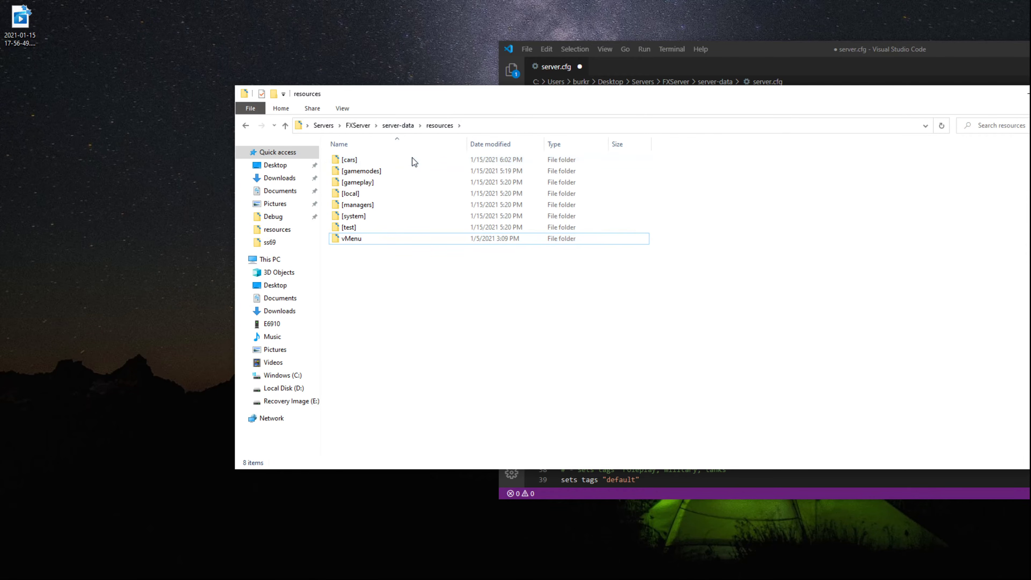
{"action": "double_click", "coordinate": [398, 163]}
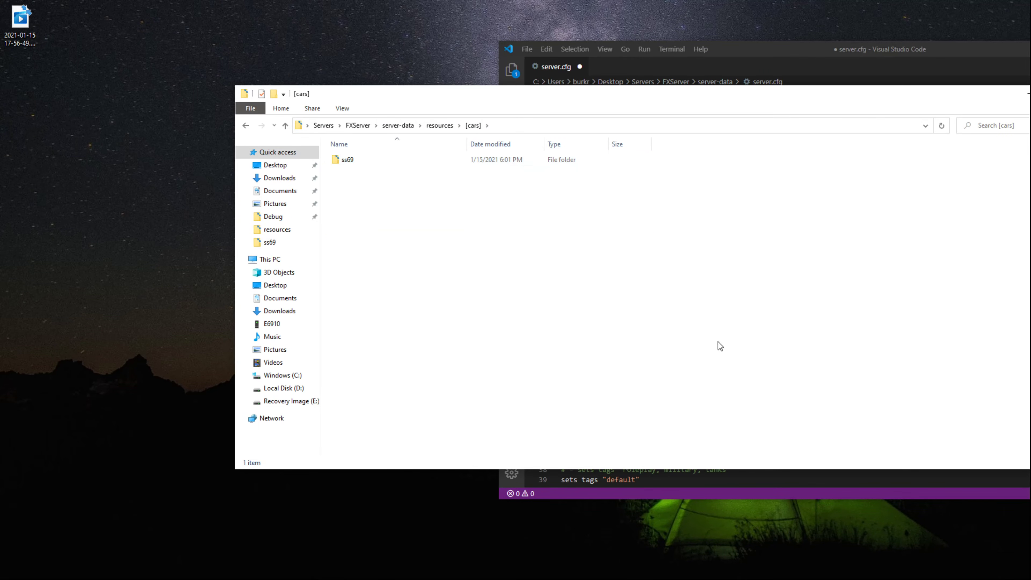
{"action": "left_click_drag", "start_coordinate": [801, 383], "coordinate": [217, 130]}
{"action": "left_click", "coordinate": [607, 260]}
{"action": "key", "text": "alt+Left"}
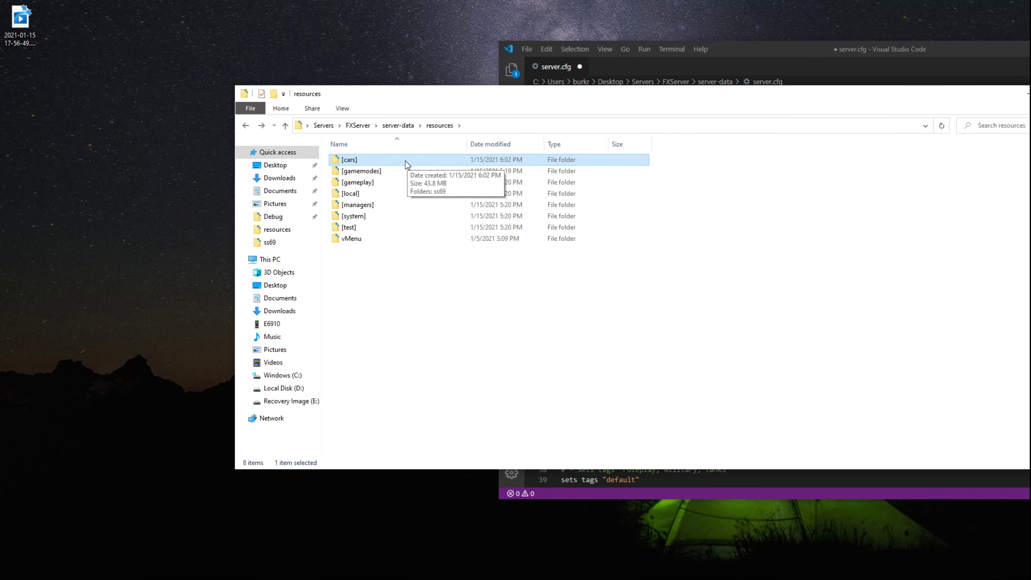
{"action": "double_click", "coordinate": [406, 161]}
{"action": "key", "text": "alt+Left"}
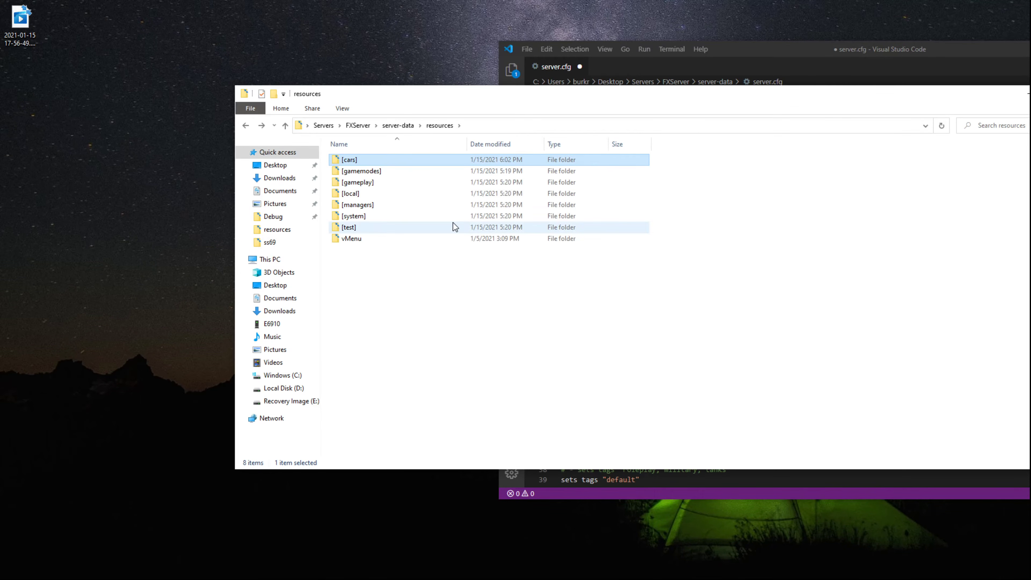
Step: Replace ss69 with [cars] in the last ensure line of server.cfg
{"action": "left_click", "coordinate": [779, 54]}
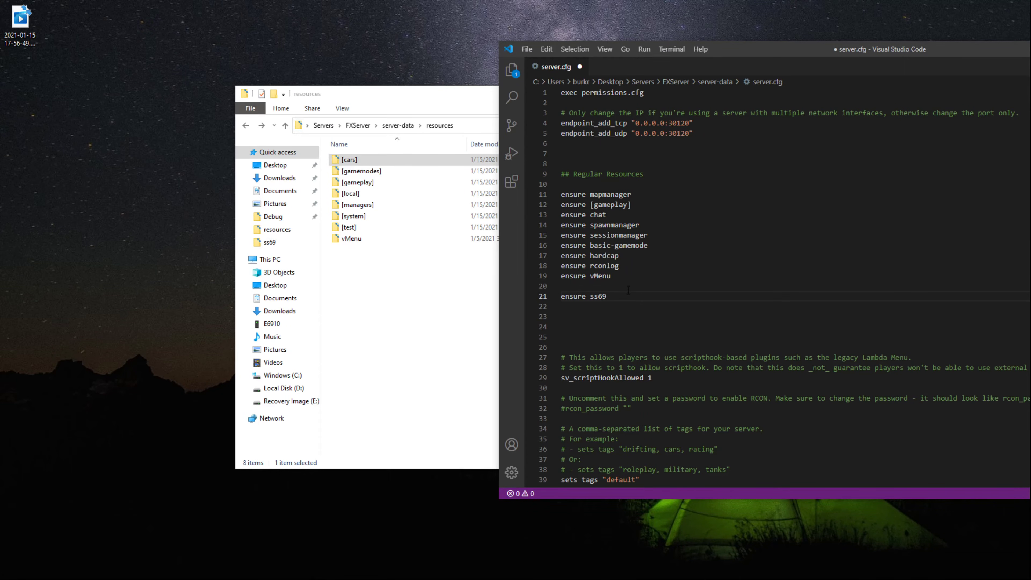
{"action": "double_click", "coordinate": [601, 296]}
{"action": "type", "text": "[cars"}
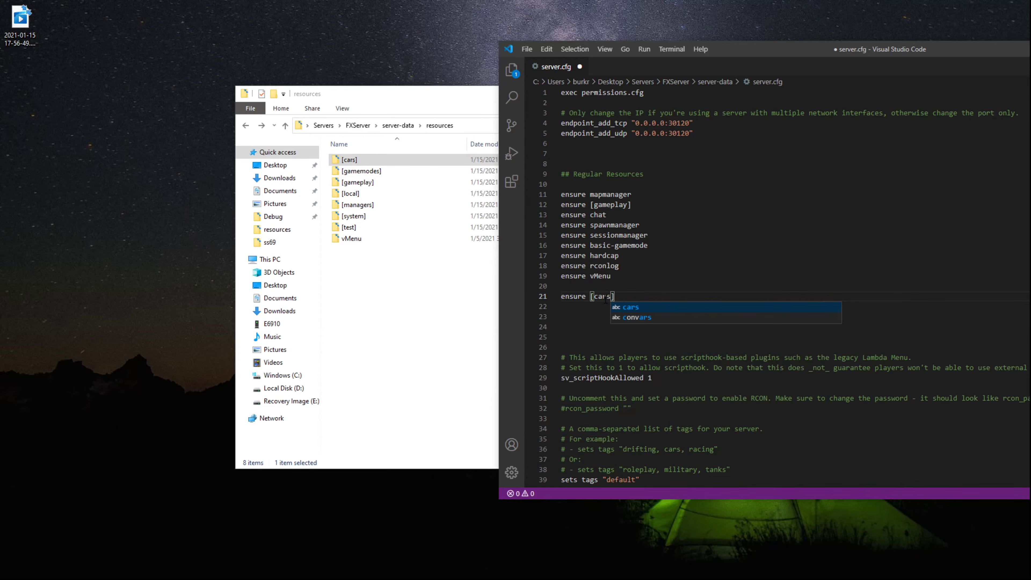
{"action": "left_click", "coordinate": [628, 282]}
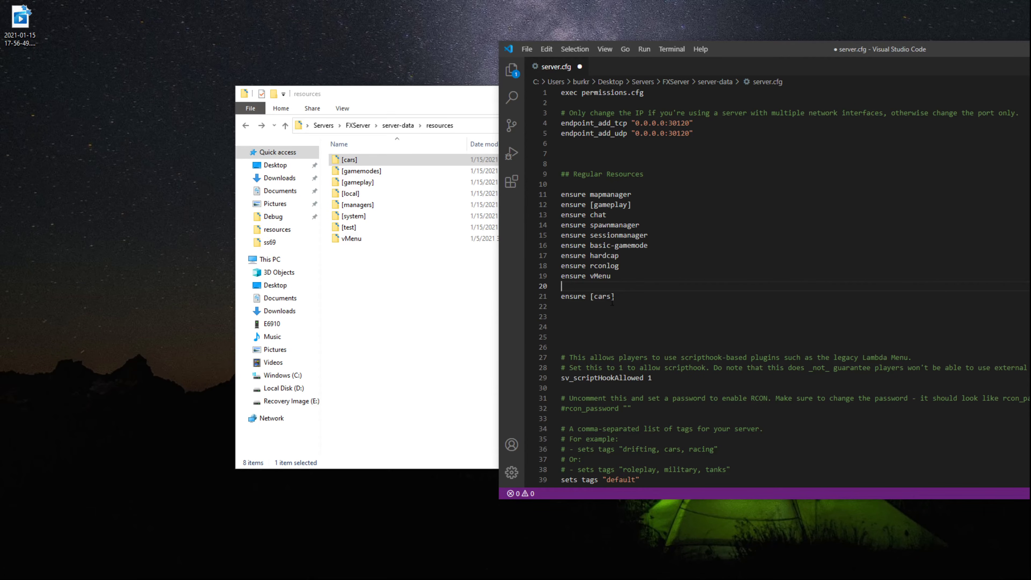
Step: Save server.cfg and start the server by running Start.bat from the server-data folder
{"action": "key", "text": "ctrl+s"}
{"action": "left_click_drag", "start_coordinate": [620, 297], "coordinate": [529, 290]}
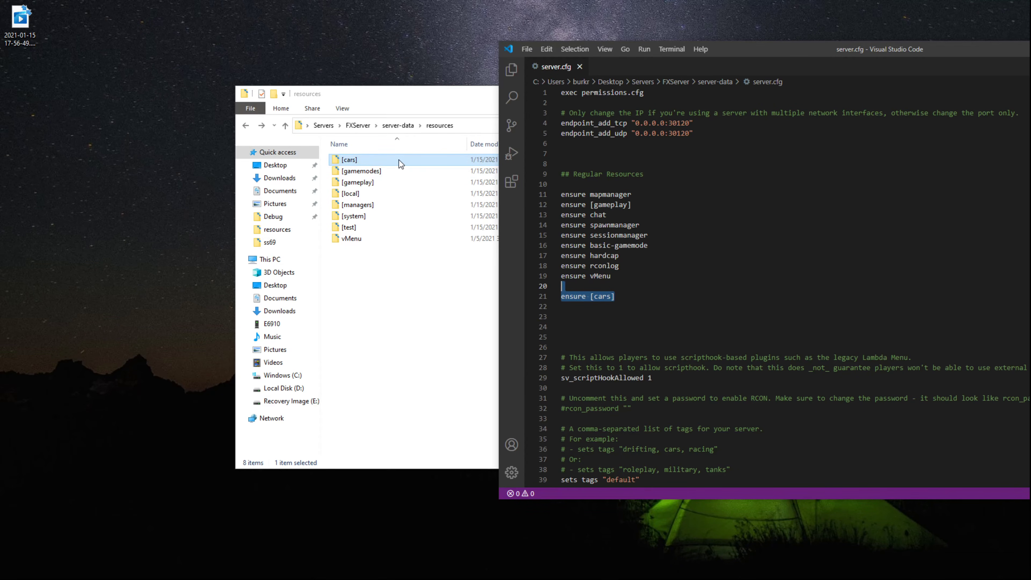
{"action": "left_click", "coordinate": [421, 304]}
{"action": "key", "text": "BackSpace"}
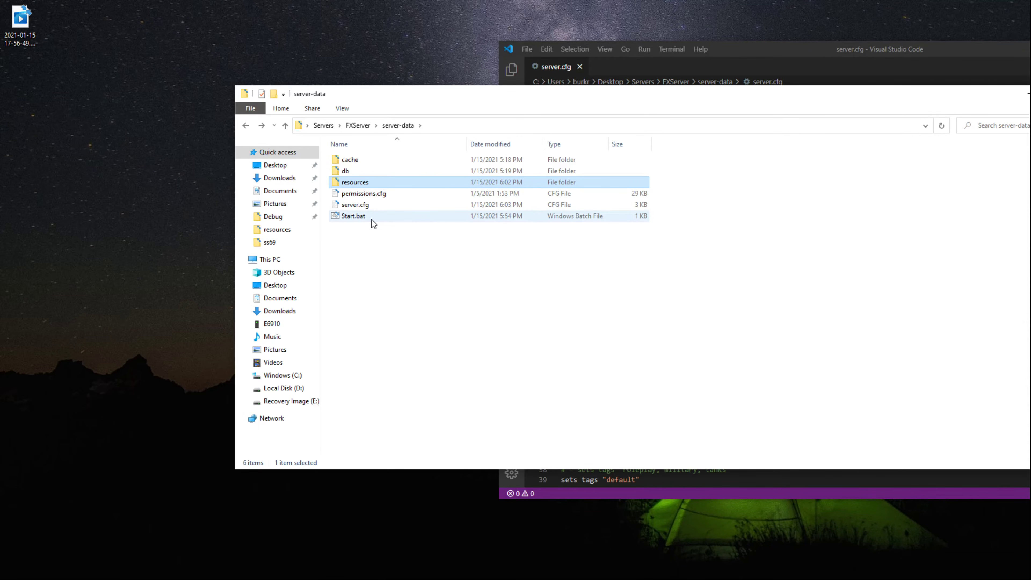
{"action": "double_click", "coordinate": [362, 217]}
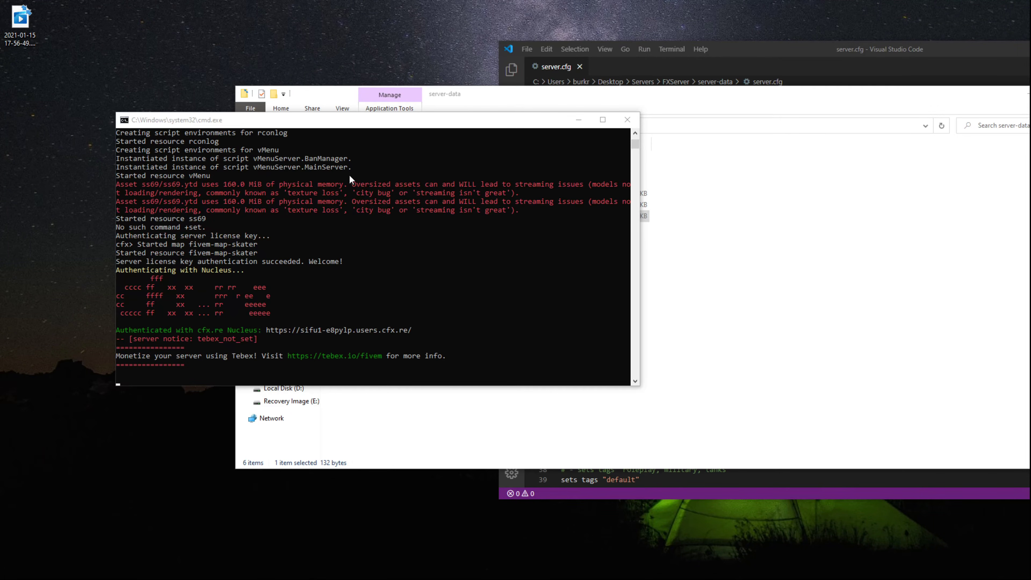
Step: Enlarge the server console to examine the startup log for ss69, and arrange the console and server-data windows on the desktop
{"action": "left_click_drag", "start_coordinate": [229, 387], "coordinate": [234, 504]}
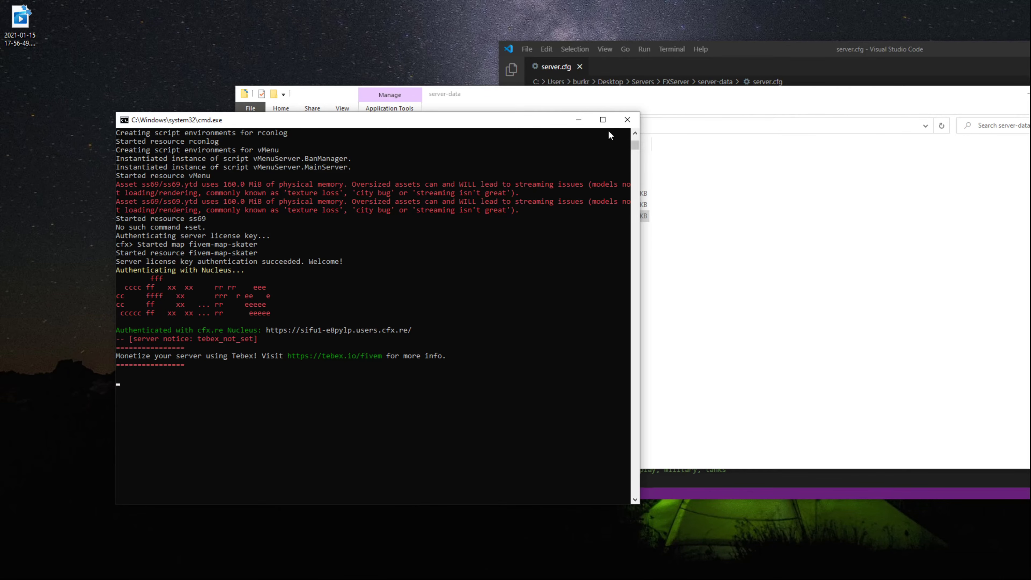
{"action": "left_click", "coordinate": [607, 119]}
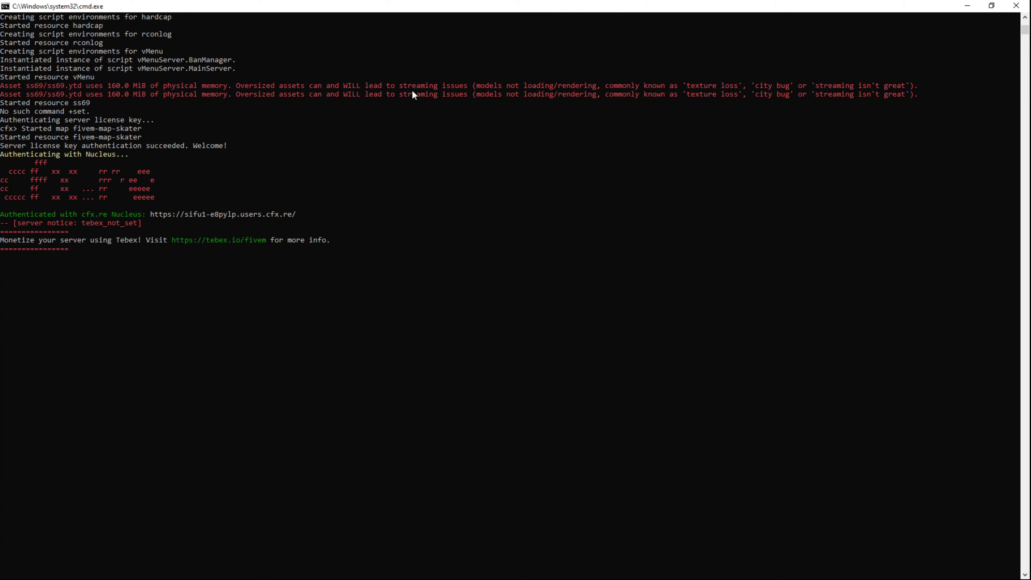
{"action": "left_click_drag", "start_coordinate": [493, 11], "coordinate": [489, 92]}
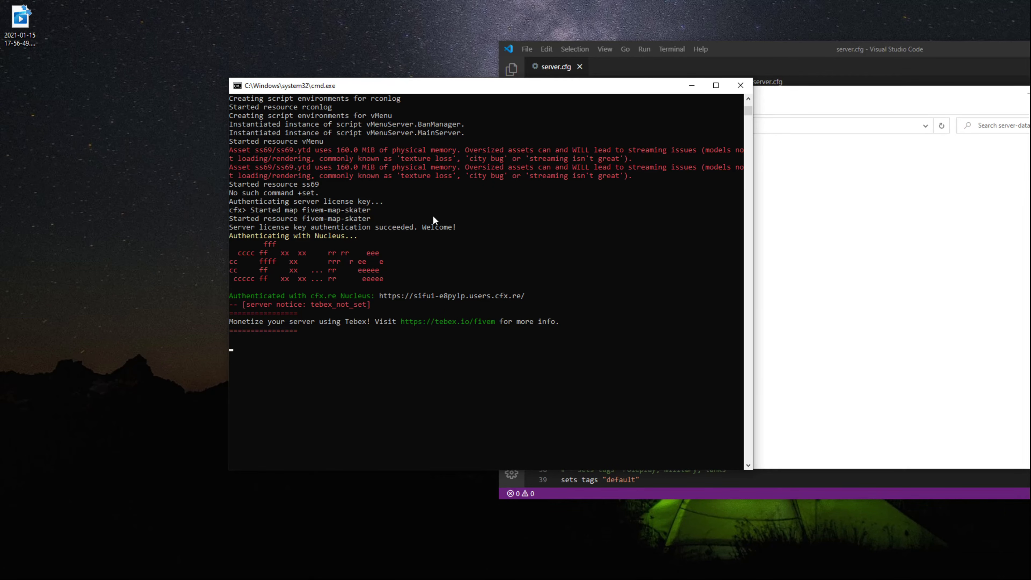
{"action": "left_click_drag", "start_coordinate": [480, 91], "coordinate": [305, 58]}
{"action": "left_click", "coordinate": [1017, 104]}
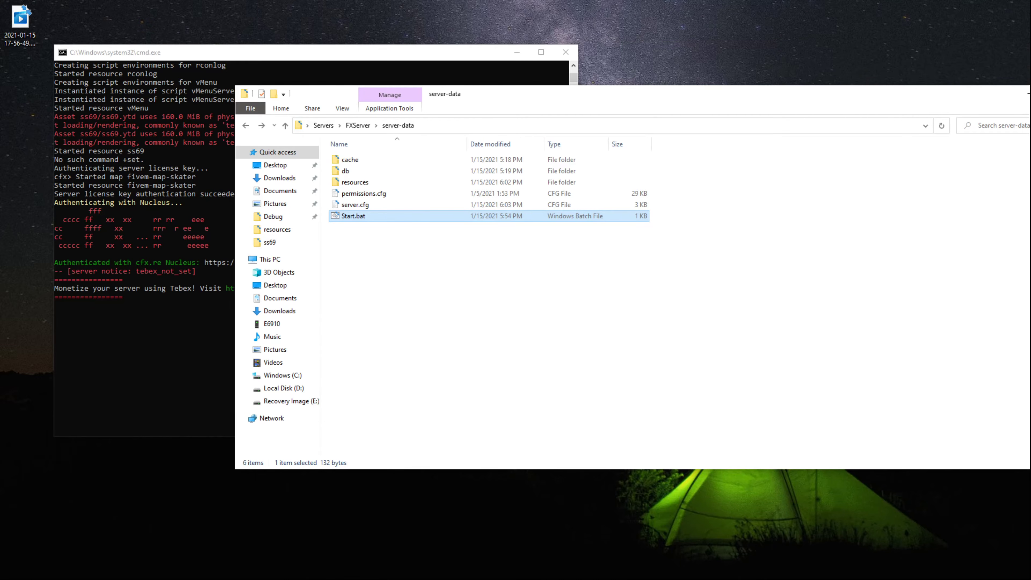
{"action": "left_click_drag", "start_coordinate": [909, 105], "coordinate": [833, 95]}
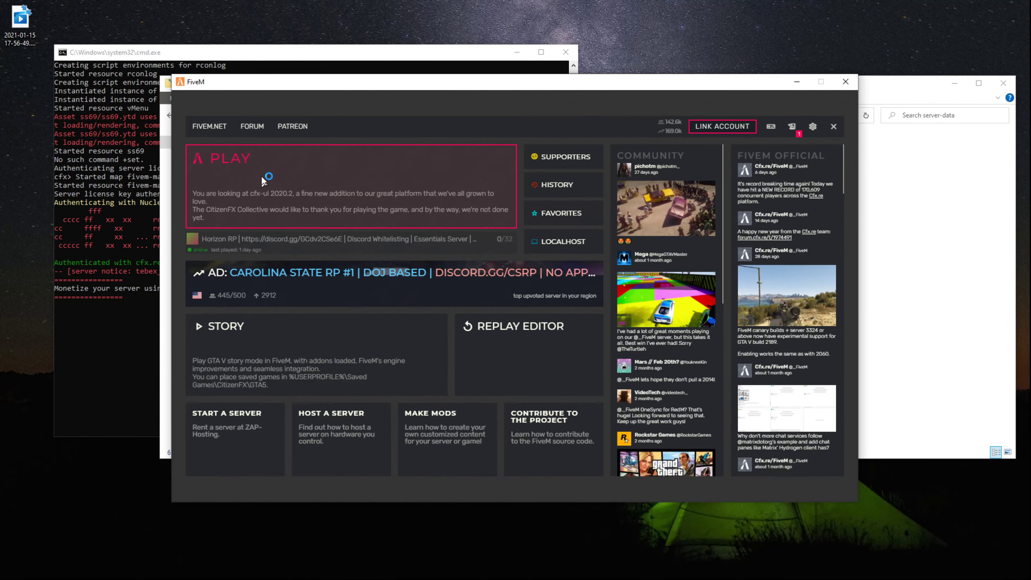
Step: Switch to FiveM, search its server browser for "locahost" and clear the search
{"action": "left_click", "coordinate": [320, 181]}
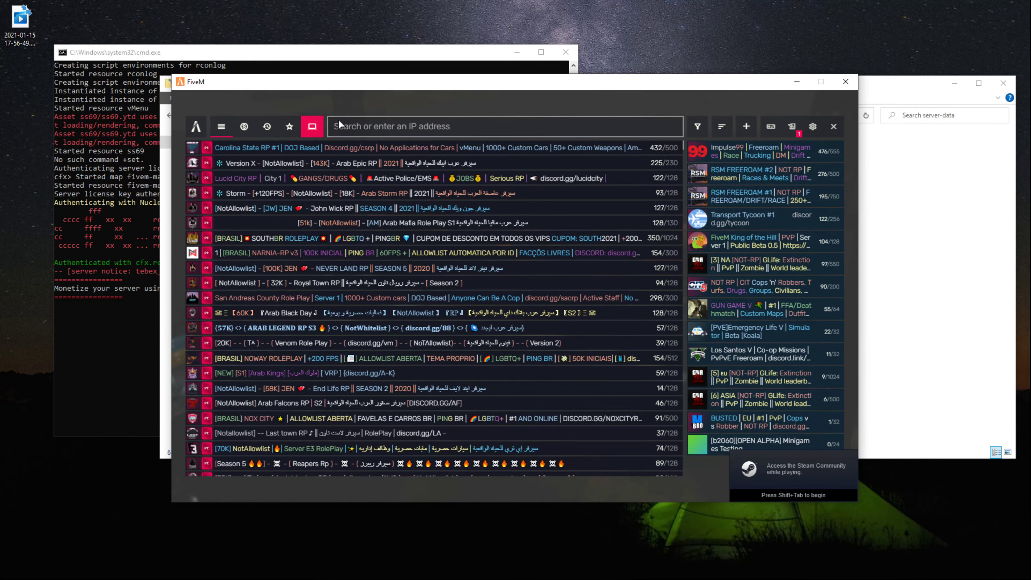
{"action": "left_click", "coordinate": [363, 129]}
{"action": "type", "text": "loca"}
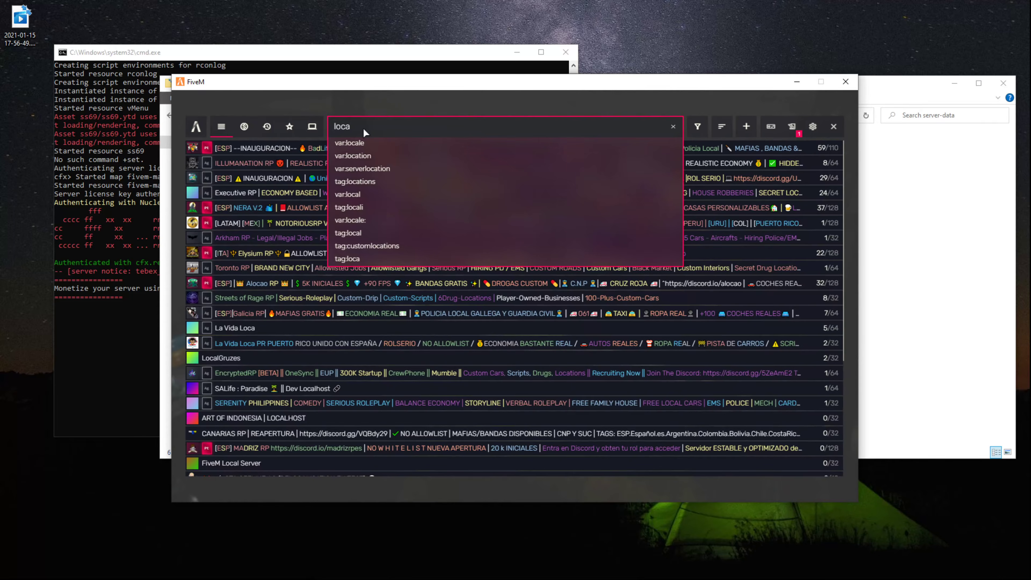
{"action": "type", "text": "host"}
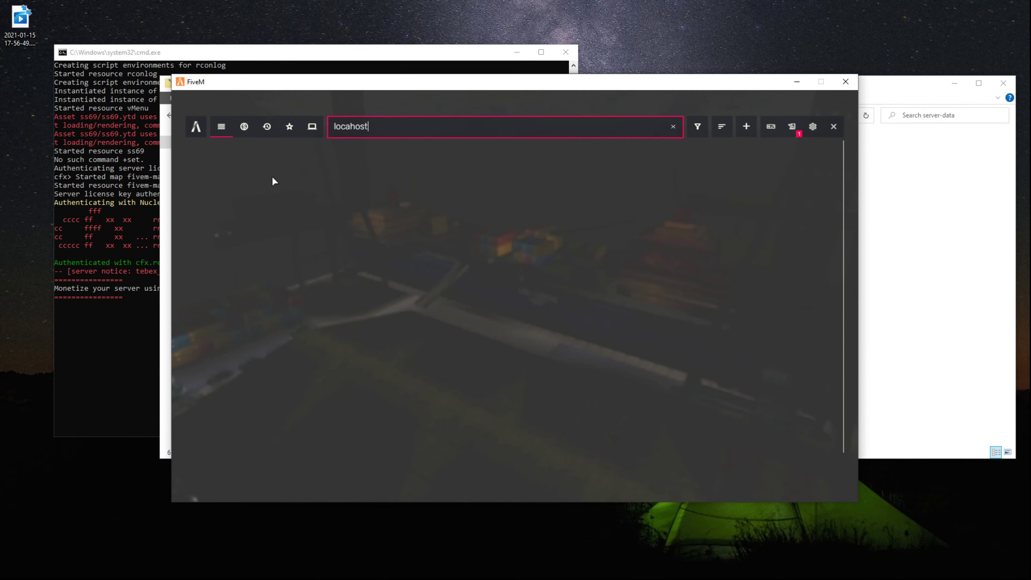
{"action": "left_click", "coordinate": [192, 133]}
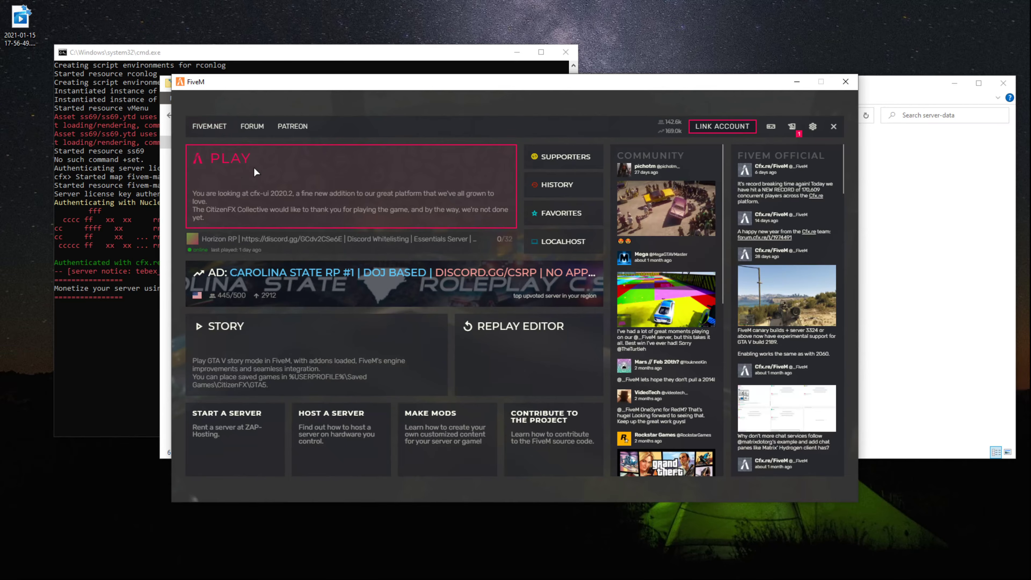
{"action": "left_click", "coordinate": [255, 167]}
{"action": "left_click", "coordinate": [399, 128]}
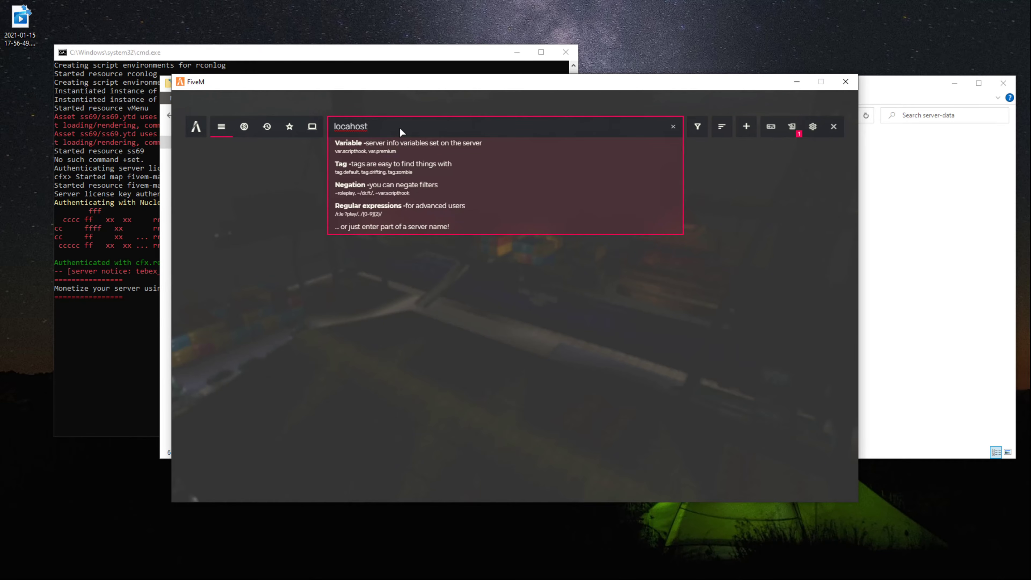
{"action": "key", "text": "BackSpace"}
{"action": "key", "text": "BackSpace"}
{"action": "key", "text": "BackSpace"}
{"action": "key", "text": "BackSpace"}
{"action": "key", "text": "BackSpace"}
{"action": "key", "text": "BackSpace"}
{"action": "key", "text": "BackSpace"}
{"action": "key", "text": "BackSpace"}
{"action": "key", "text": "F8"}
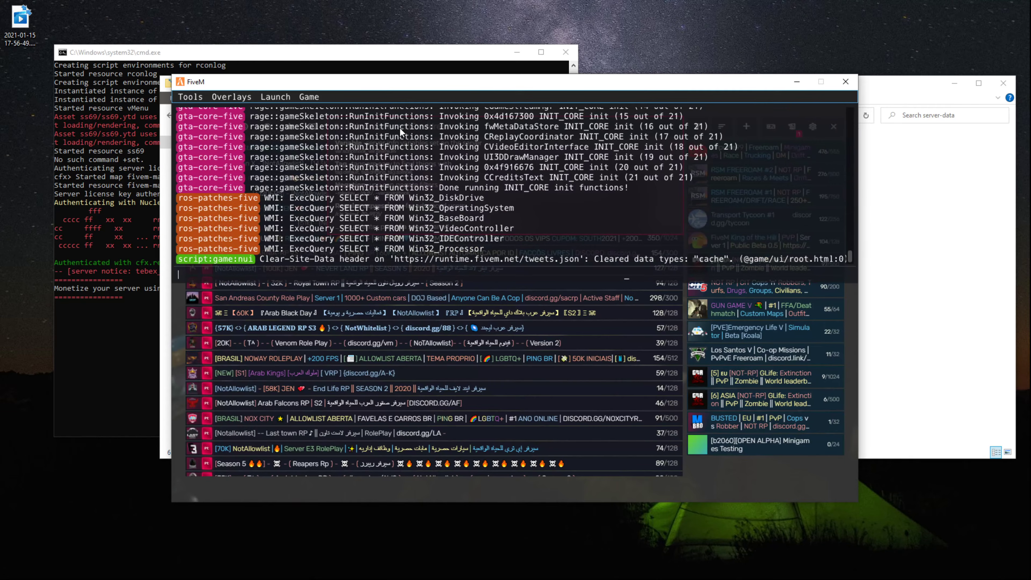
{"action": "type", "text": "connect localost"}
{"action": "key", "text": "BackSpace"}
{"action": "key", "text": "BackSpace"}
{"action": "key", "text": "BackSpace"}
{"action": "key", "text": "BackSpace"}
{"action": "key", "text": "BackSpace"}
{"action": "key", "text": "BackSpace"}
{"action": "key", "text": "BackSpace"}
{"action": "key", "text": "BackSpace"}
{"action": "key", "text": "BackSpace"}
{"action": "key", "text": "BackSpace"}
{"action": "key", "text": "BackSpace"}
{"action": "key", "text": "BackSpace"}
{"action": "key", "text": "BackSpace"}
{"action": "key", "text": "BackSpace"}
{"action": "key", "text": "BackSpace"}
{"action": "key", "text": "BackSpace"}
{"action": "key", "text": "F8"}
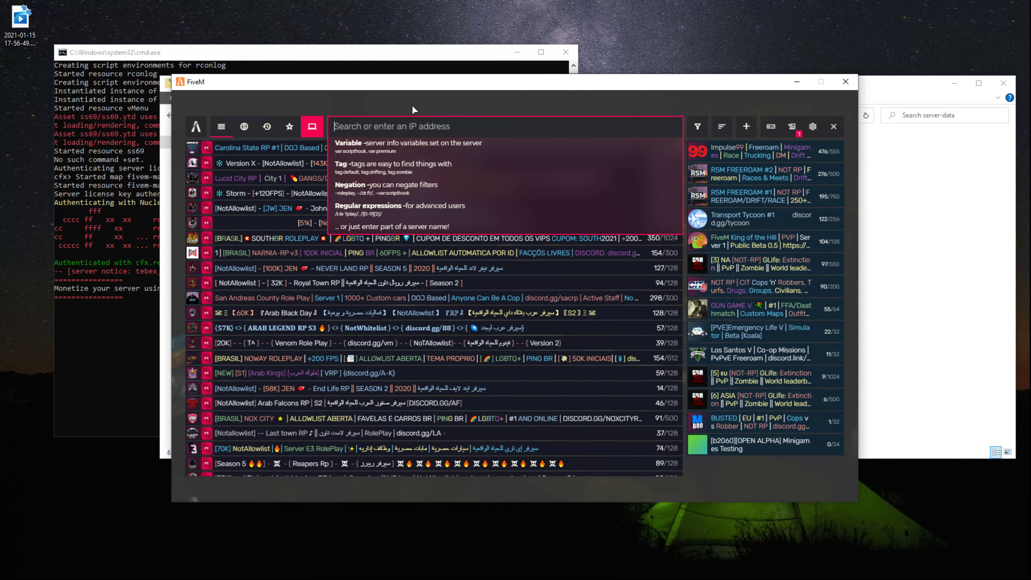
Step: Examine FiveM's account, connection, game and interface settings, including the localhost port option
{"action": "left_click", "coordinate": [814, 128]}
{"action": "scroll", "coordinate": [465, 265], "scroll_direction": "down", "scroll_amount": 3}
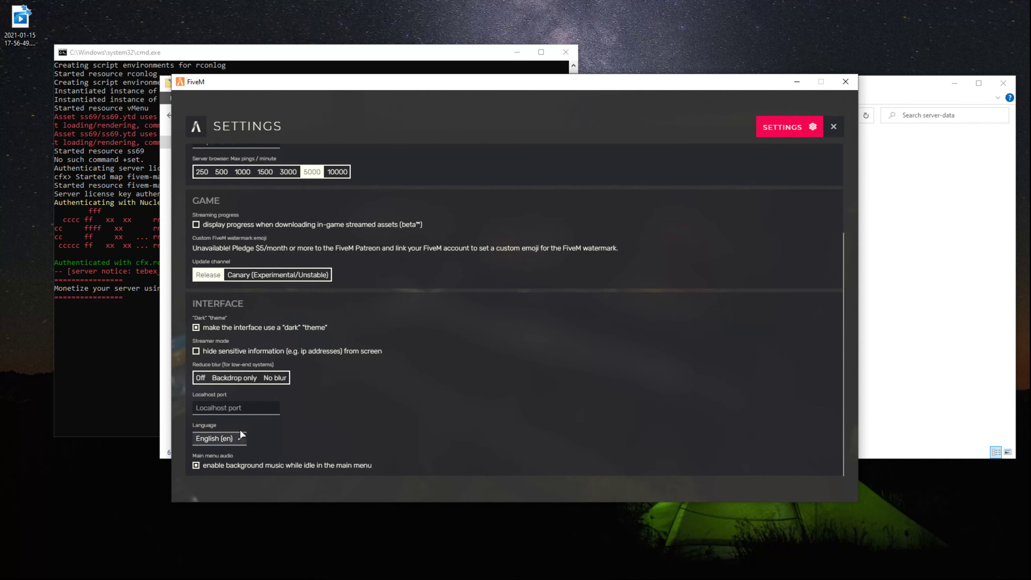
{"action": "scroll", "coordinate": [337, 384], "scroll_direction": "up", "scroll_amount": 1}
{"action": "scroll", "coordinate": [351, 378], "scroll_direction": "down", "scroll_amount": 1}
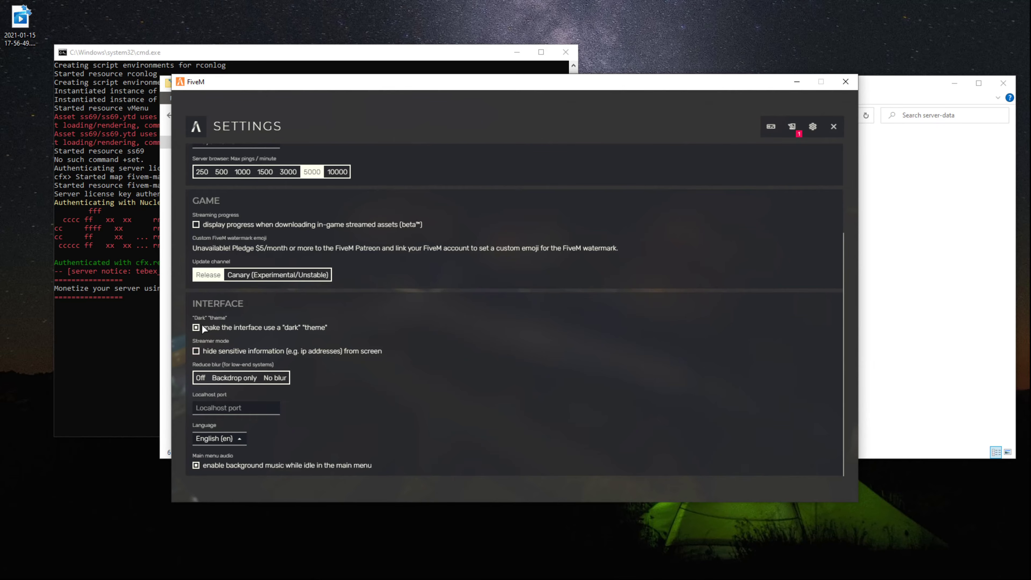
{"action": "scroll", "coordinate": [206, 326], "scroll_direction": "up", "scroll_amount": 3}
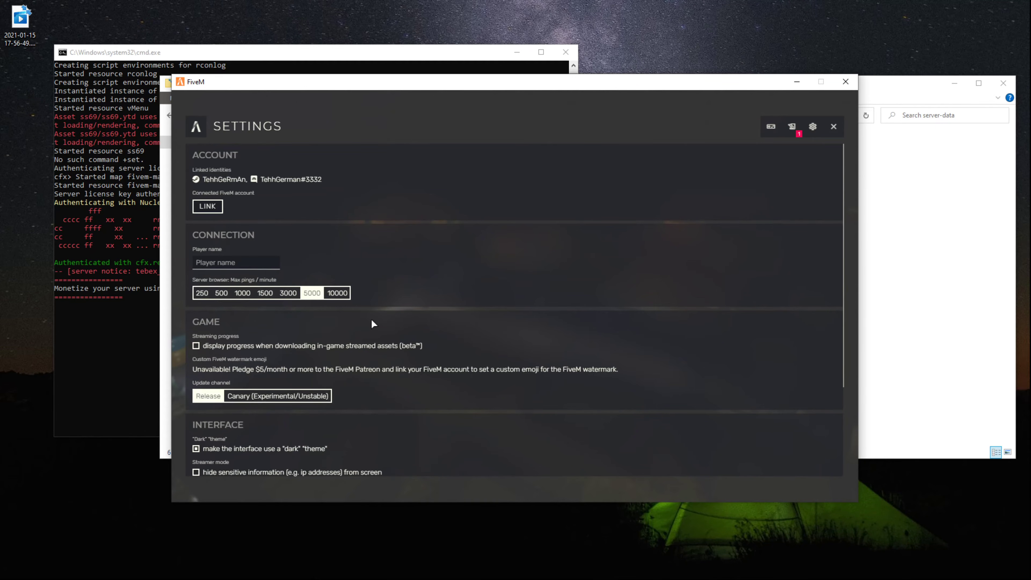
{"action": "scroll", "coordinate": [373, 324], "scroll_direction": "down", "scroll_amount": 3}
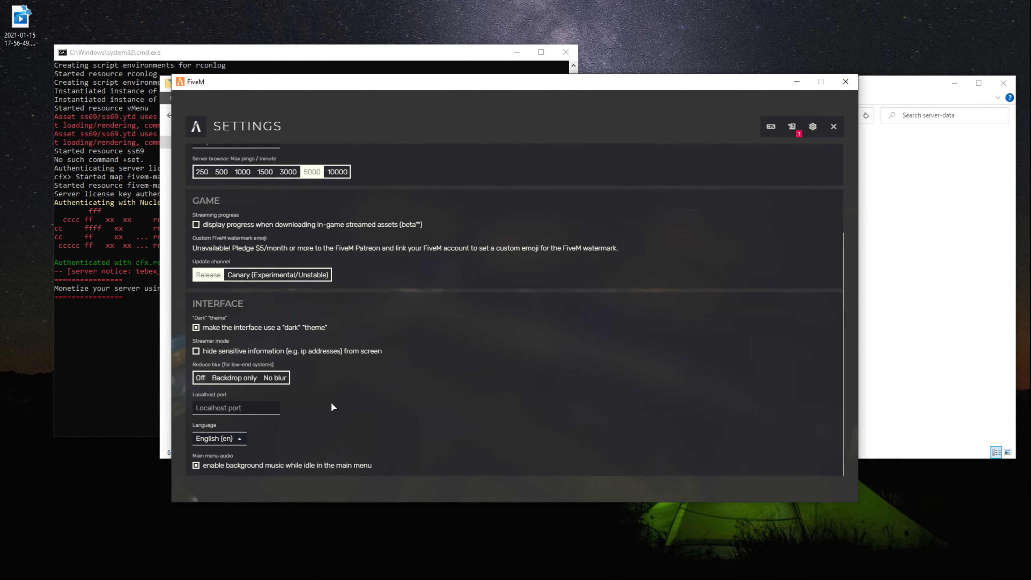
{"action": "left_click", "coordinate": [842, 121]}
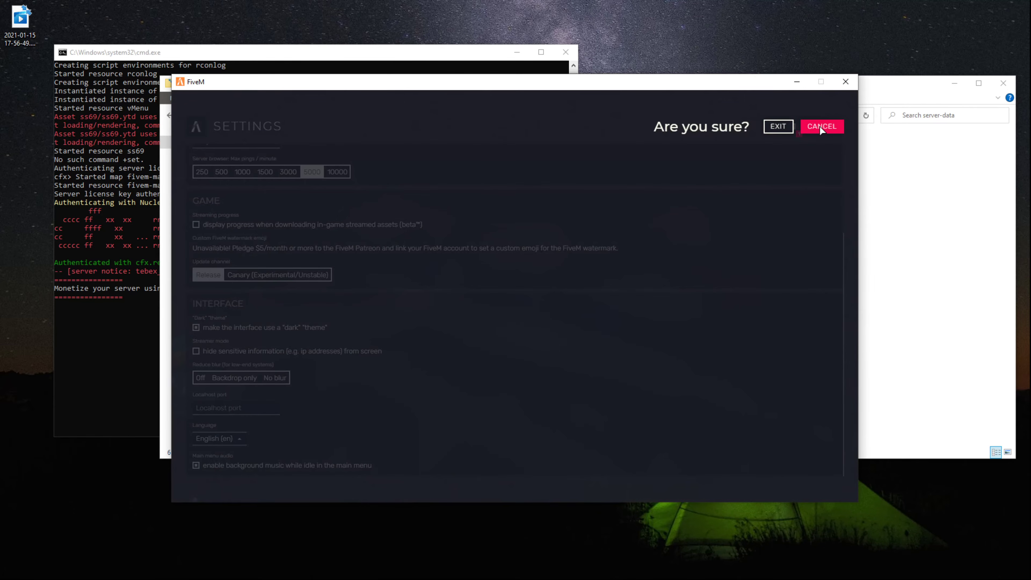
{"action": "left_click", "coordinate": [815, 130]}
{"action": "left_click", "coordinate": [198, 129]}
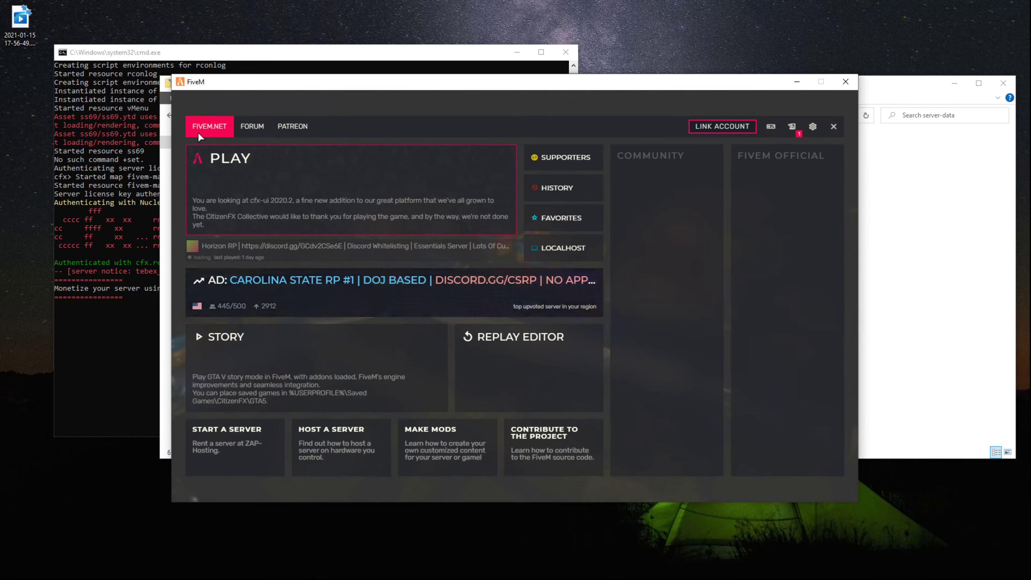
{"action": "left_click", "coordinate": [809, 128]}
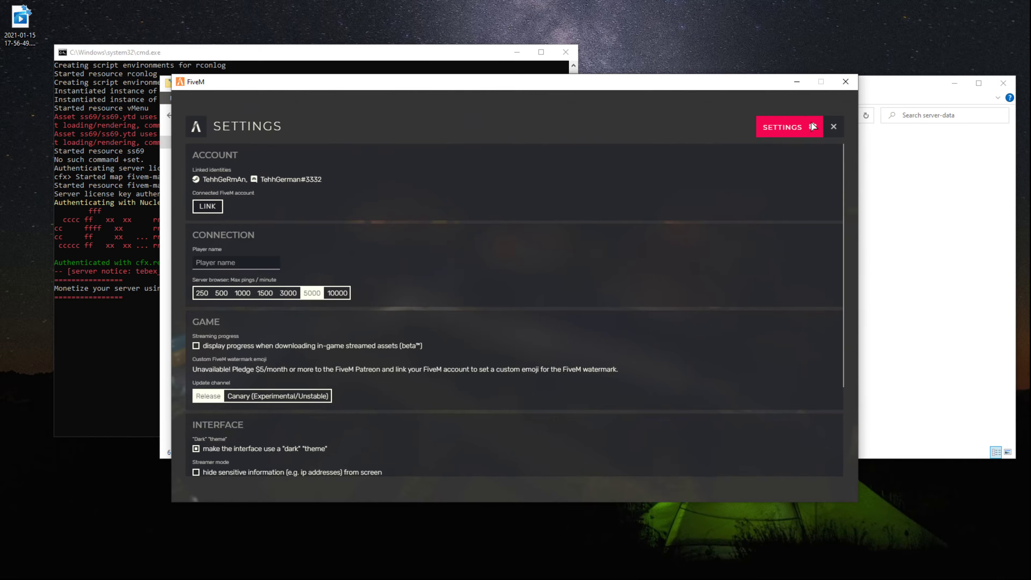
{"action": "scroll", "coordinate": [418, 309], "scroll_direction": "down", "scroll_amount": 3}
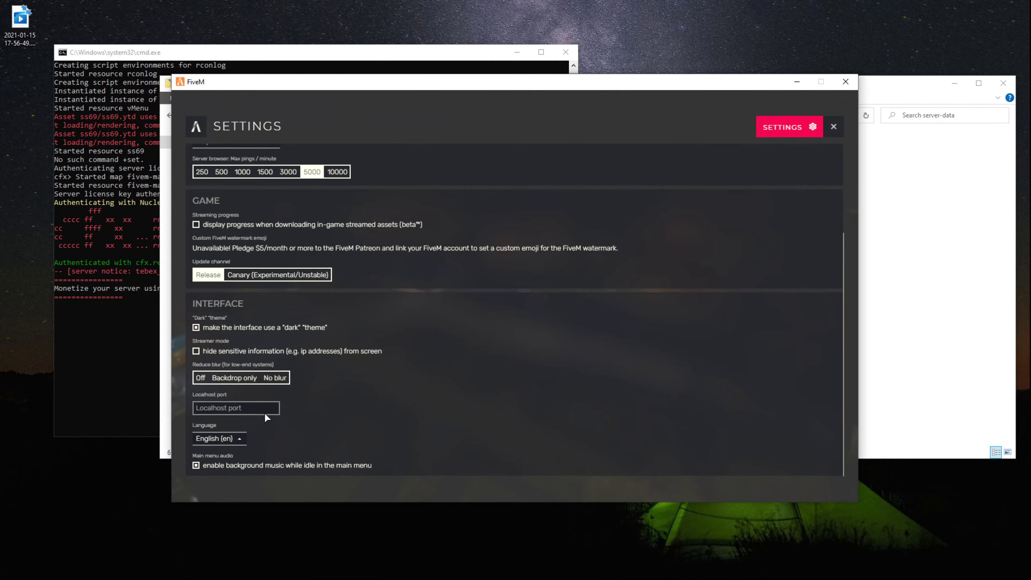
{"action": "scroll", "coordinate": [316, 374], "scroll_direction": "up", "scroll_amount": 3}
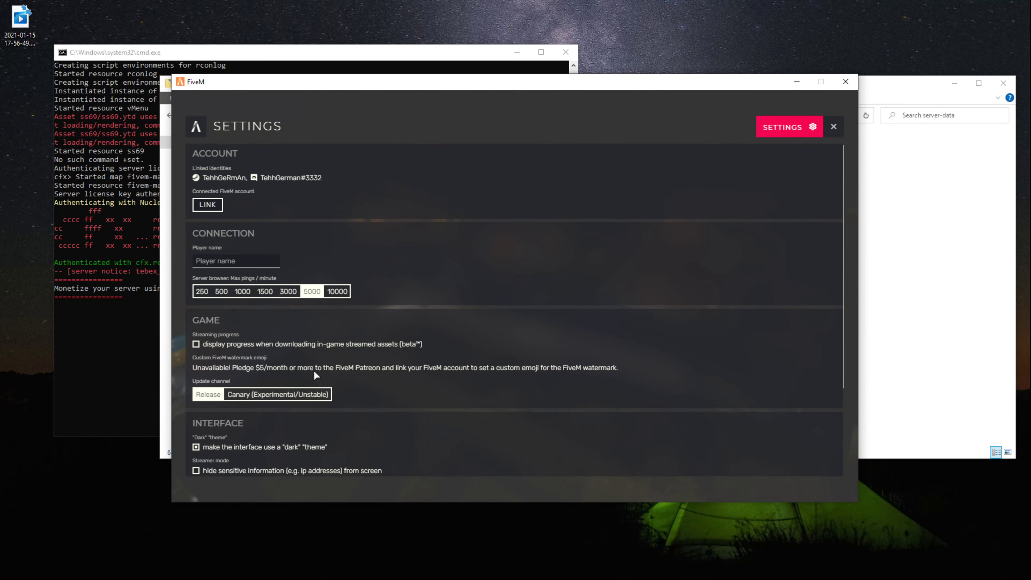
{"action": "scroll", "coordinate": [305, 311], "scroll_direction": "down", "scroll_amount": 3}
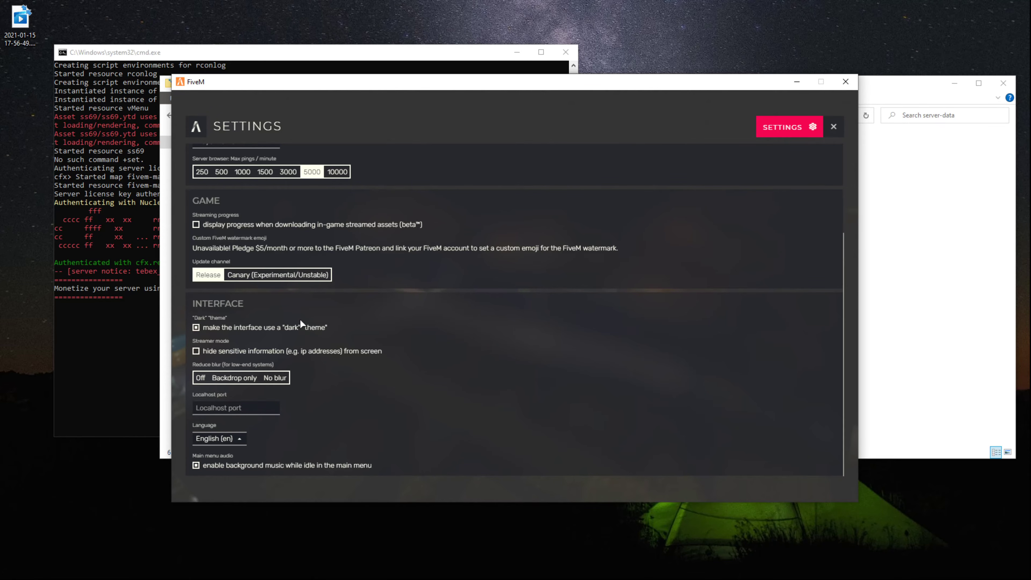
{"action": "left_click", "coordinate": [837, 126]}
{"action": "left_click", "coordinate": [814, 129]}
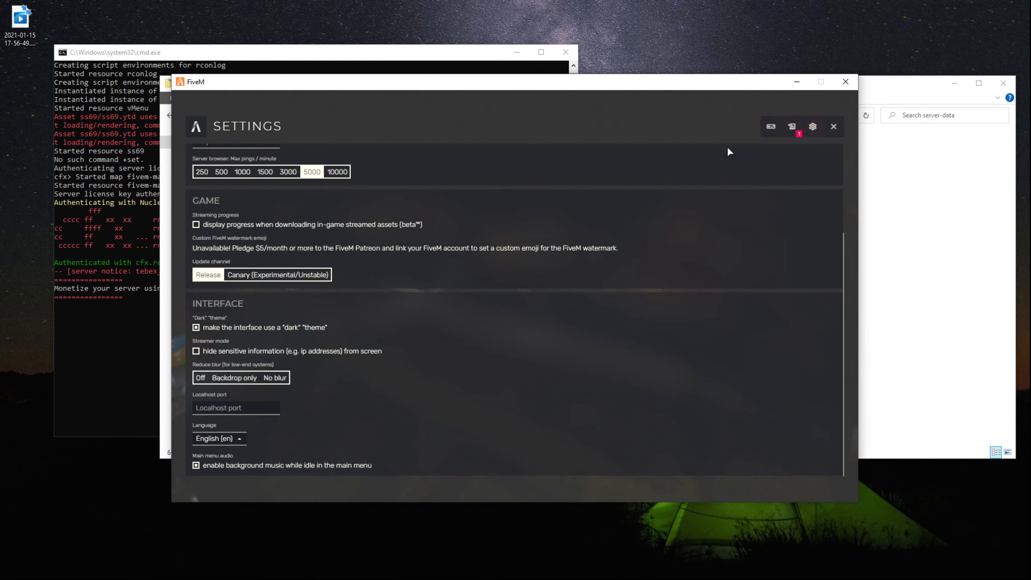
Step: Leave the settings and connect to the localhost server from the server browser
{"action": "left_click", "coordinate": [206, 130]}
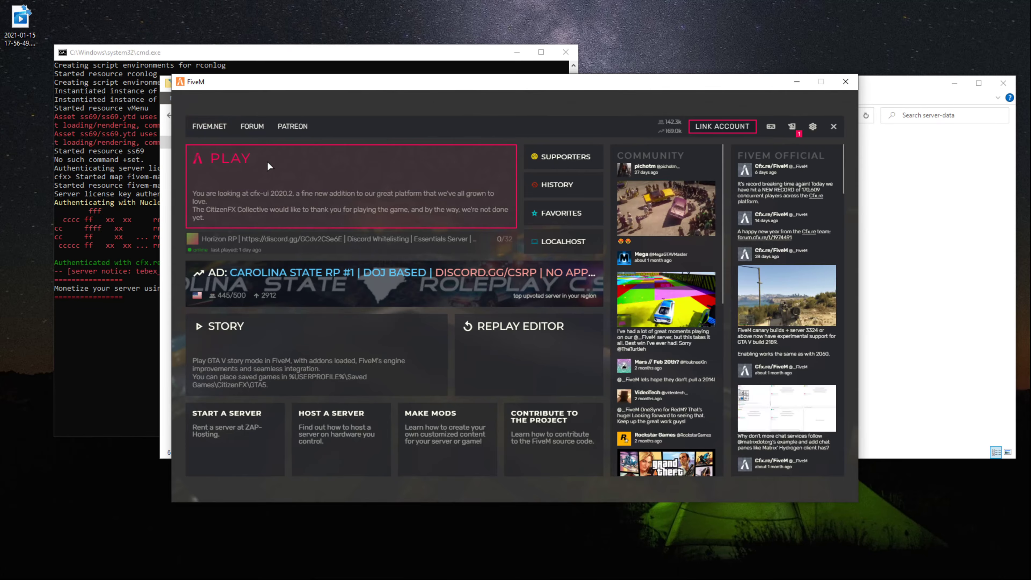
{"action": "left_click", "coordinate": [268, 161]}
{"action": "left_click", "coordinate": [320, 128]}
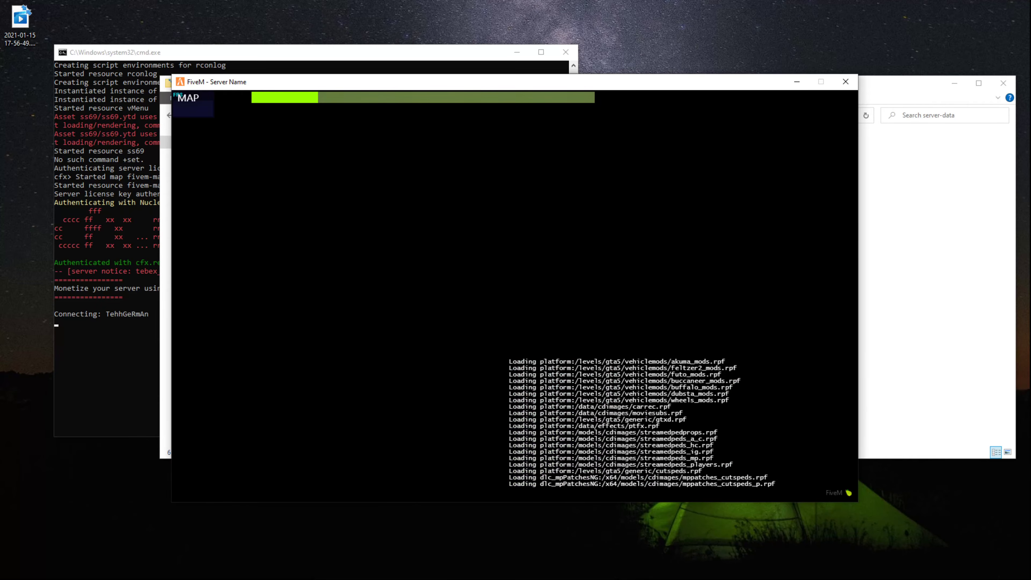
Step: Switch to File Explorer and view the model files in the stream folder of ss69 inside resources/[cars]
{"action": "left_click", "coordinate": [912, 91]}
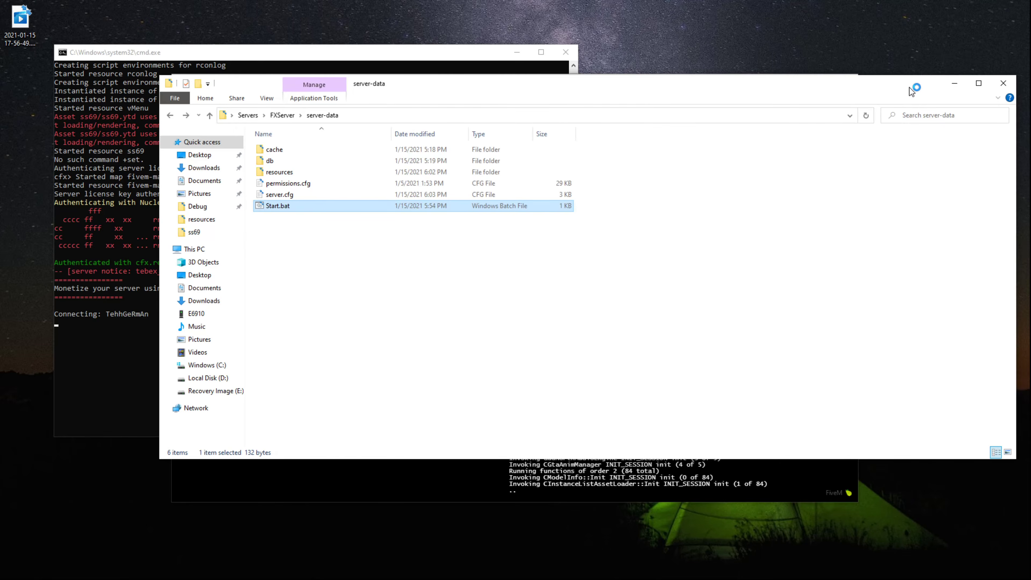
{"action": "double_click", "coordinate": [304, 174]}
{"action": "double_click", "coordinate": [302, 150]}
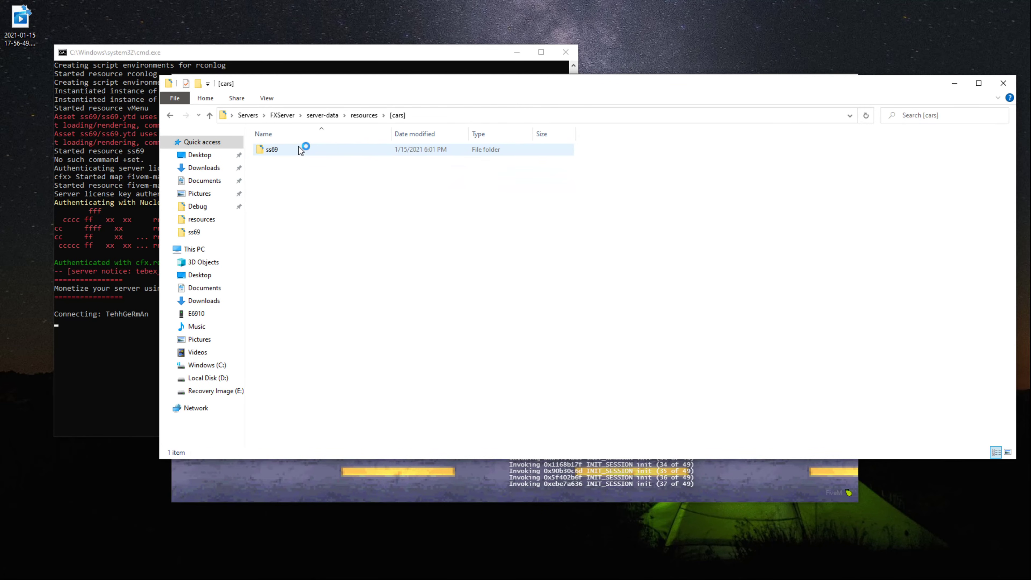
{"action": "double_click", "coordinate": [301, 152]}
{"action": "double_click", "coordinate": [299, 152]}
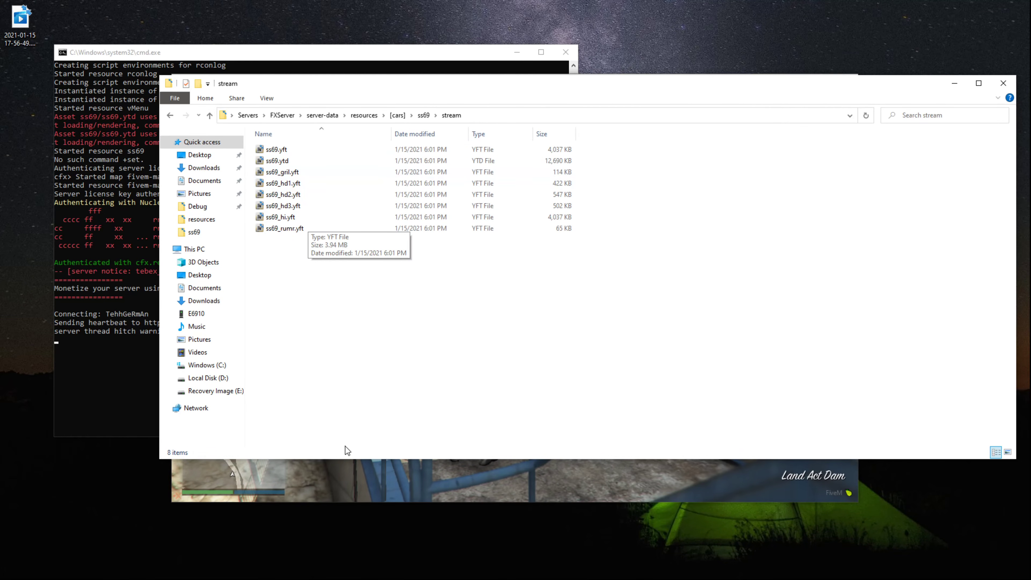
Step: Switch to FiveM and fly the character with NoClip from the dam to the nearby dirt road, then land
{"action": "left_click", "coordinate": [352, 464]}
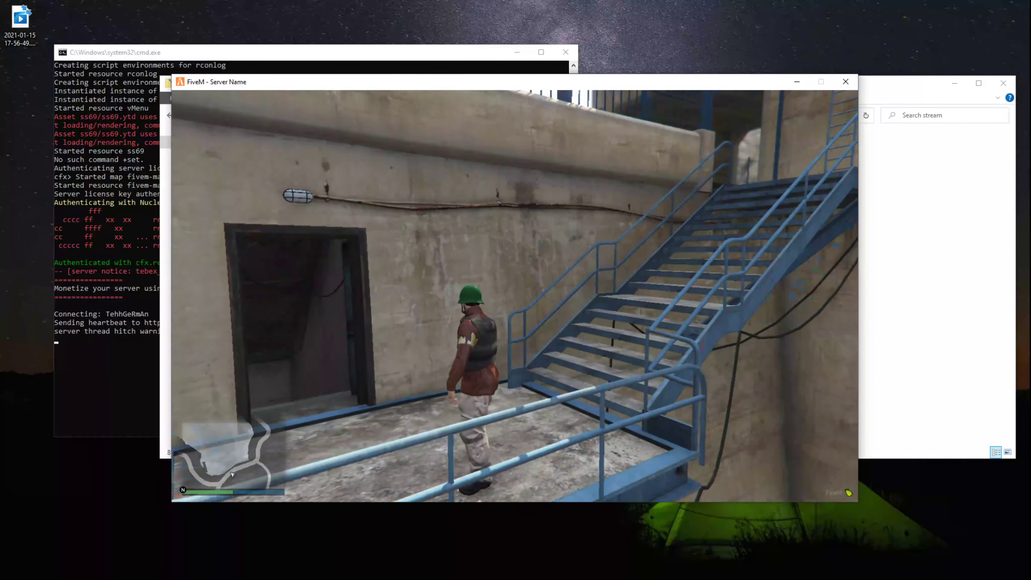
{"action": "key", "text": "F2"}
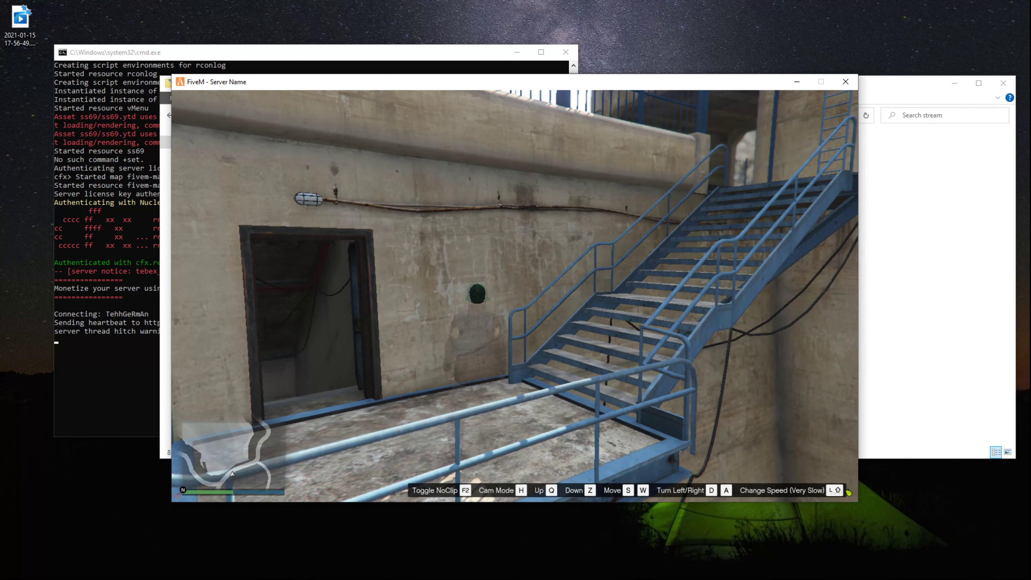
{"action": "key", "text": "q"}
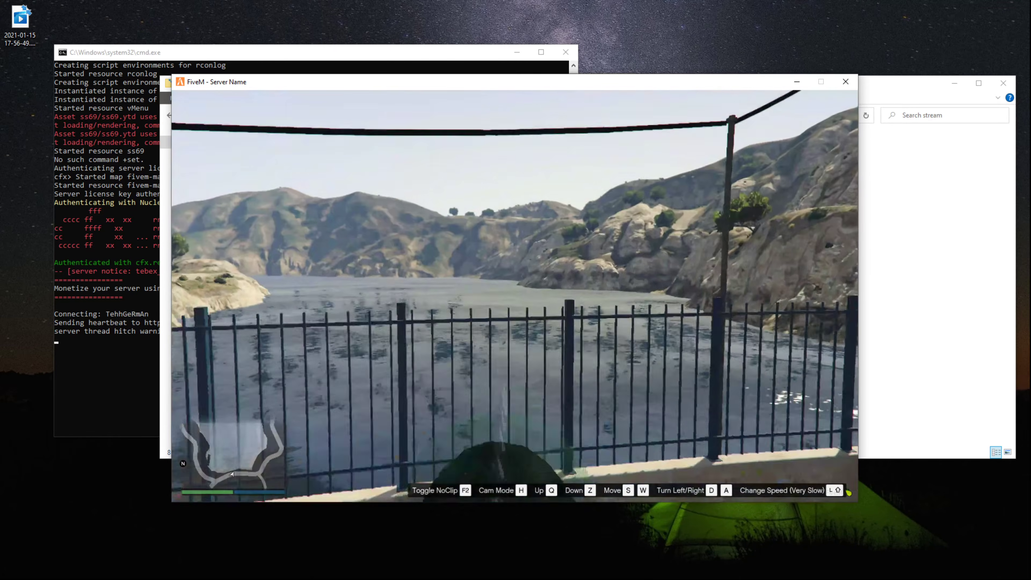
{"action": "key", "text": "w"}
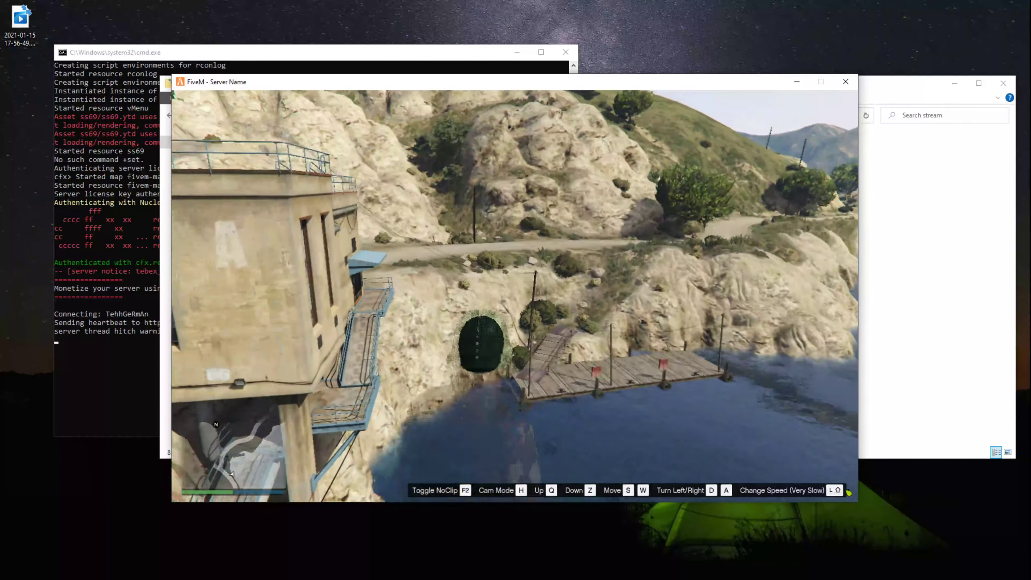
{"action": "key", "text": "w"}
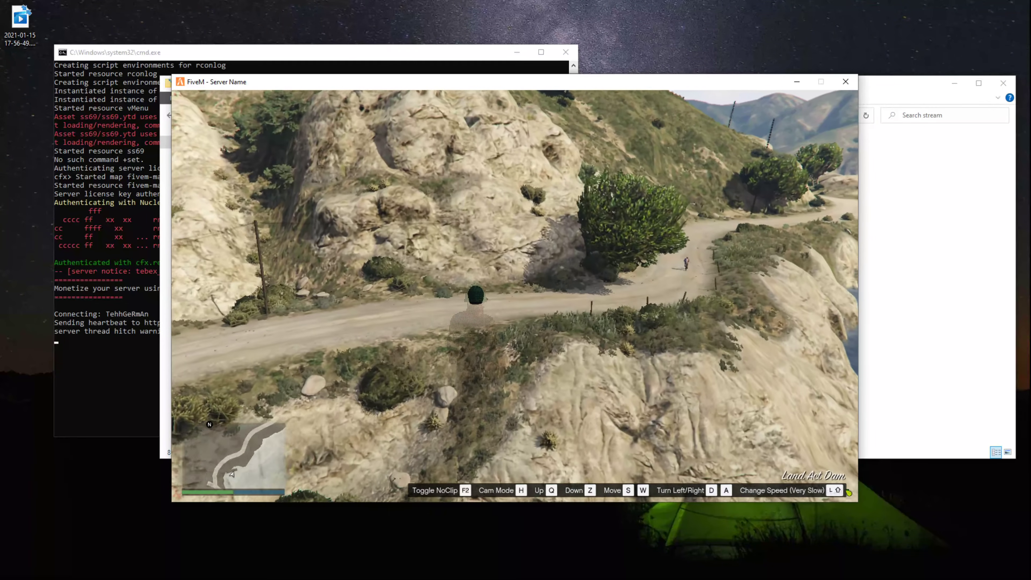
{"action": "key", "text": "w"}
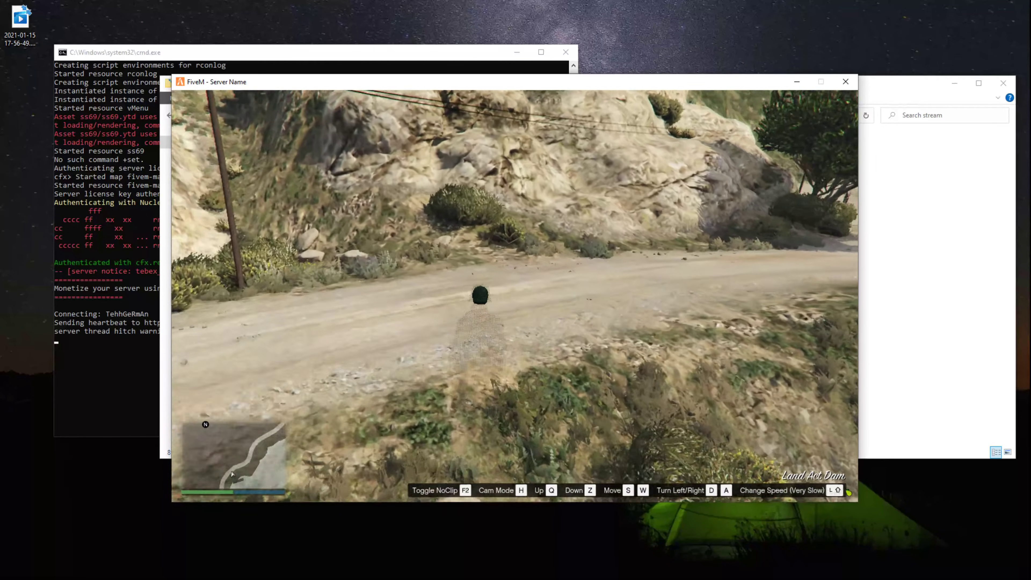
{"action": "key", "text": "w"}
{"action": "key", "text": "F2"}
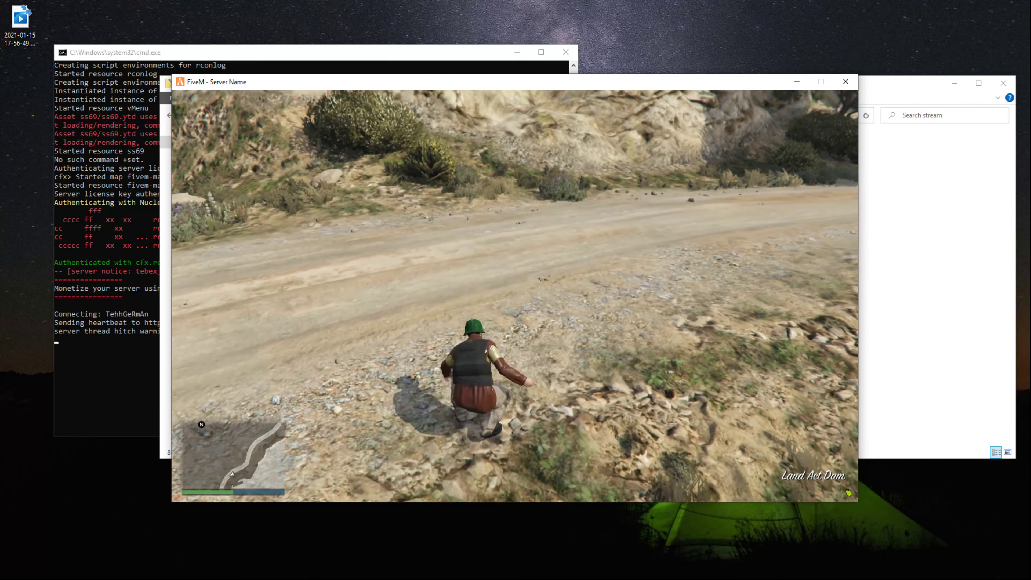
Step: Spawn the add-on car in vMenu by its model name ss69, then leave the vehicle spawner
{"action": "key", "text": "m"}
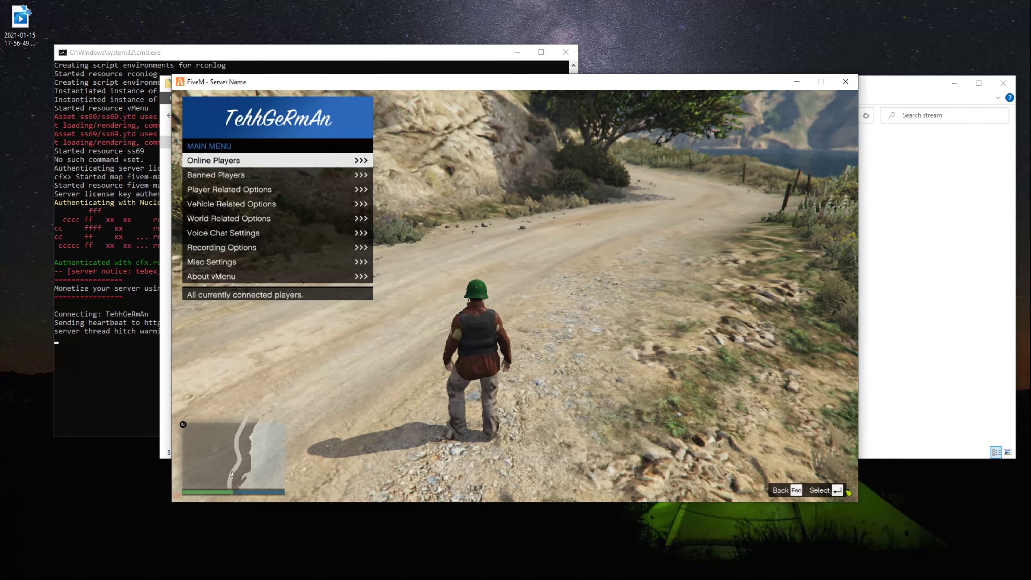
{"action": "key", "text": "Down"}
{"action": "key", "text": "Down"}
{"action": "key", "text": "Down"}
{"action": "key", "text": "Down"}
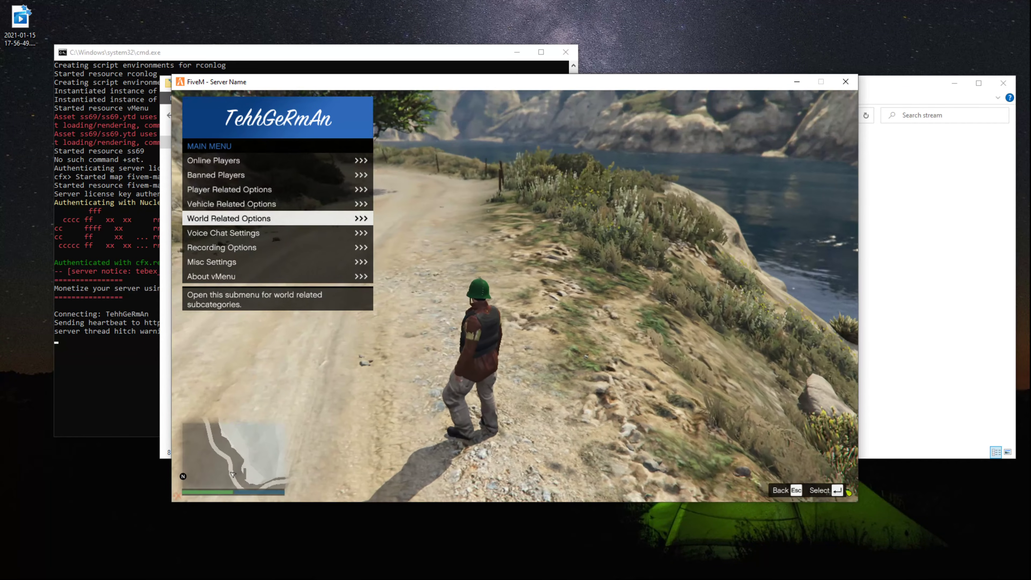
{"action": "key", "text": "Up"}
{"action": "key", "text": "Return"}
{"action": "key", "text": "Down"}
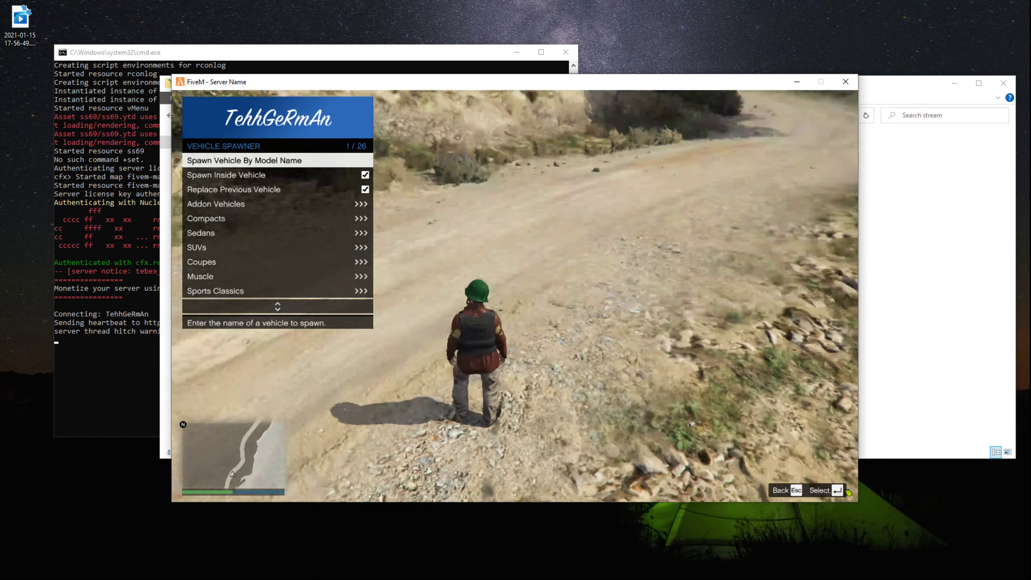
{"action": "key", "text": "Return"}
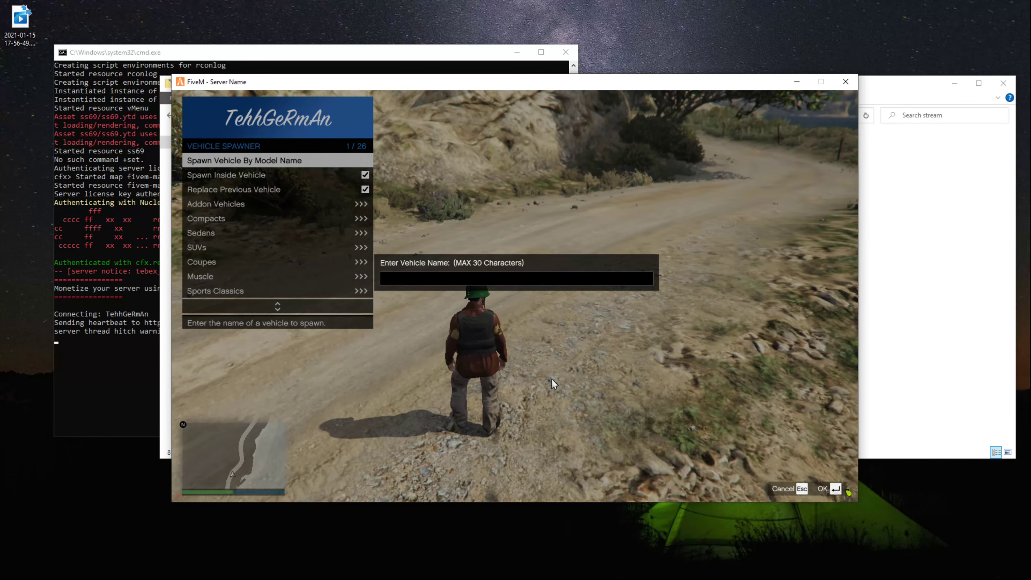
{"action": "type", "text": "ss69"}
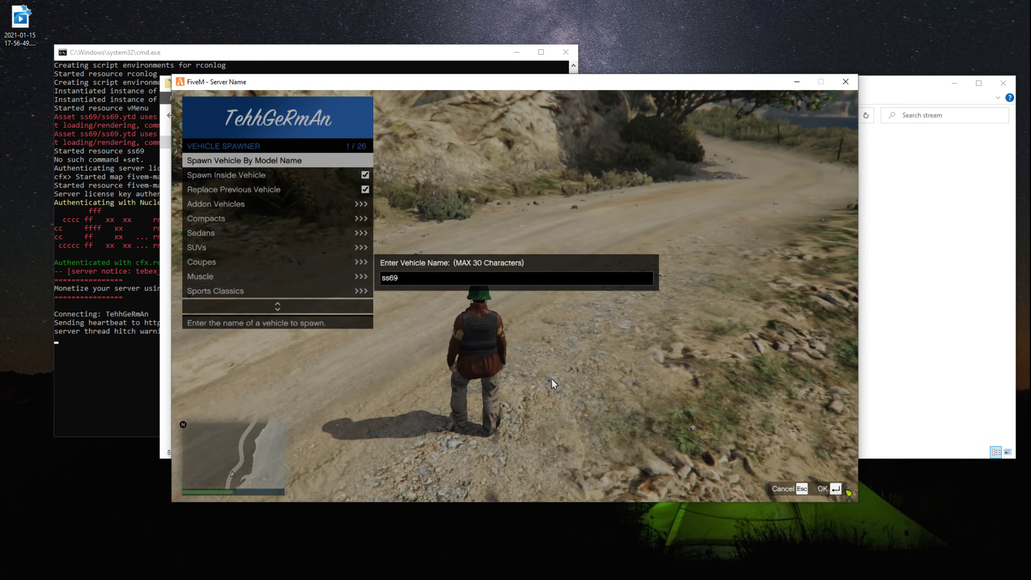
{"action": "key", "text": "Return"}
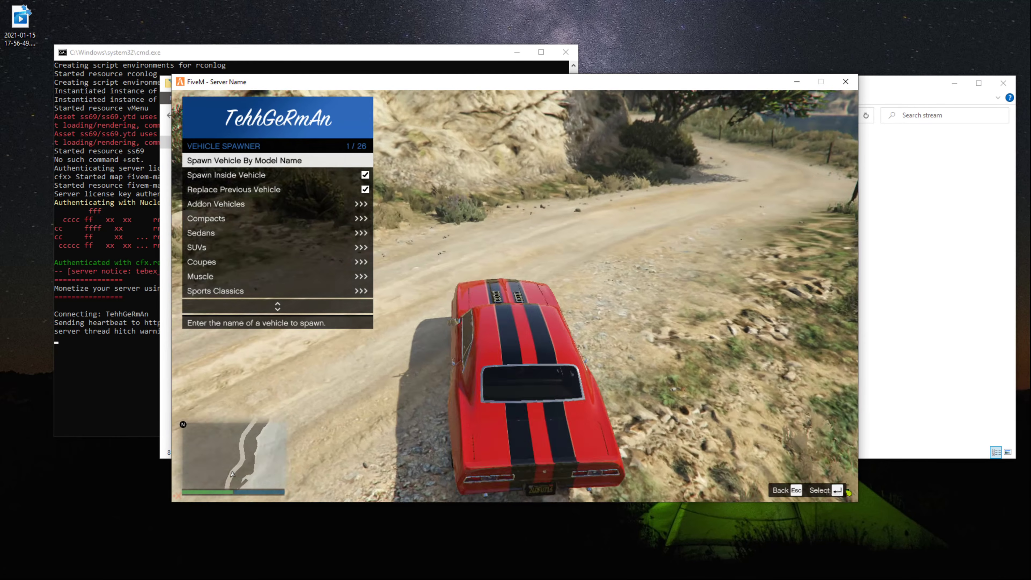
{"action": "key", "text": "Escape"}
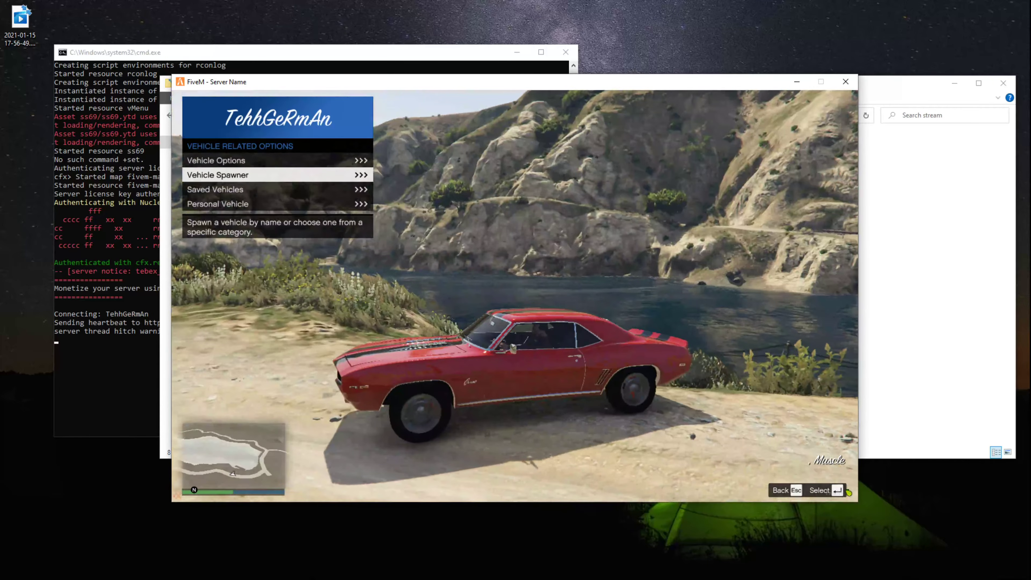
Step: Test-drive the spawned ss69 along the dirt road and turn it around
{"action": "key", "text": "w"}
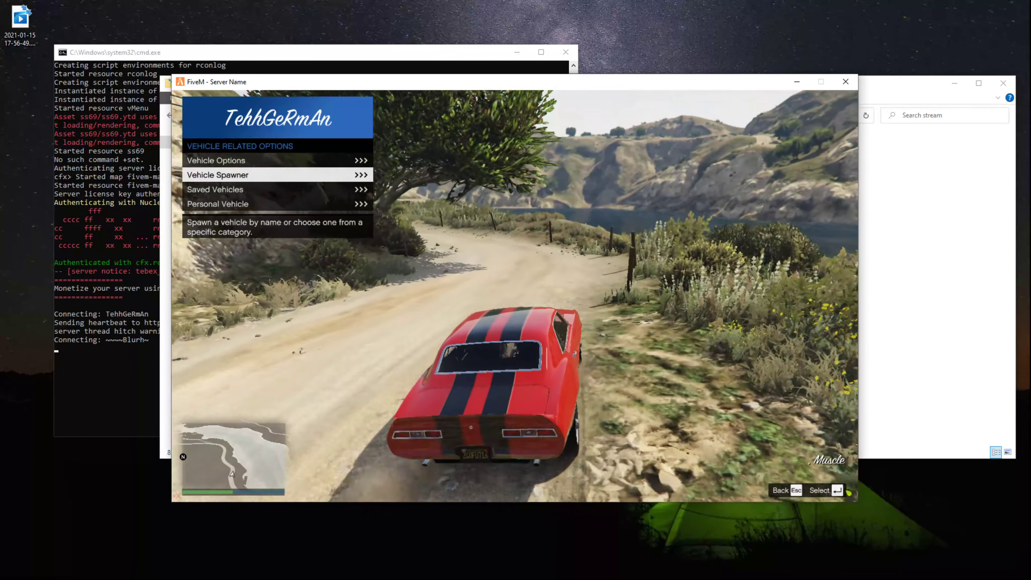
{"action": "key", "text": "d"}
{"action": "key", "text": "a"}
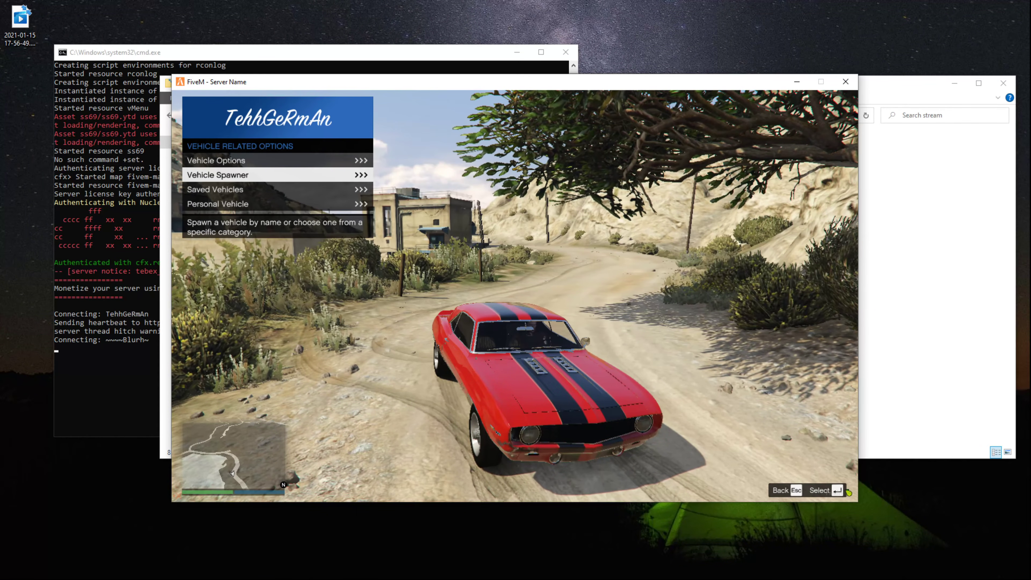
Step: Open the ss69's vehicle liveries and cycle down from Livery #6 past Livery #3 and Livery #15
{"action": "key", "text": "Up"}
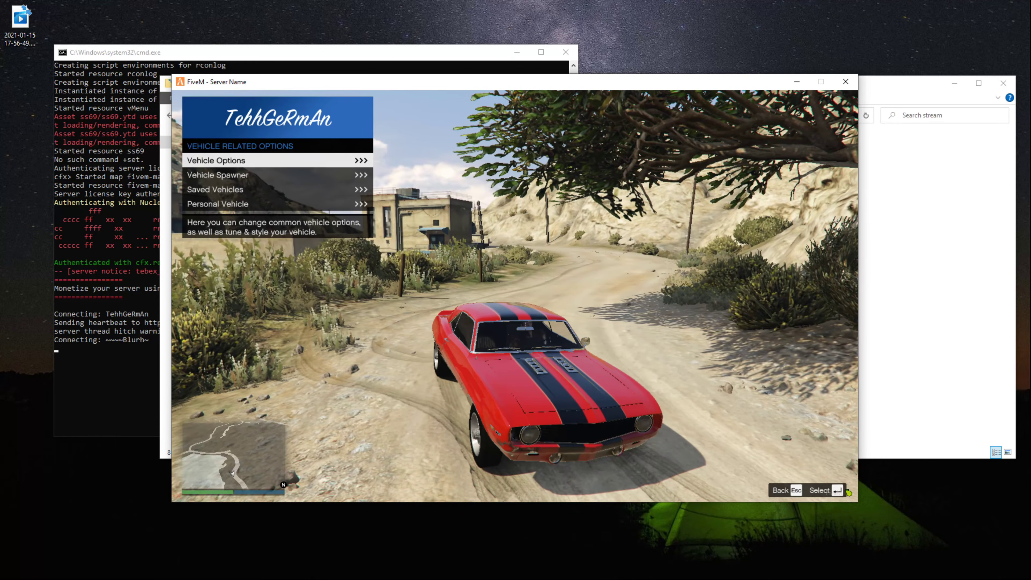
{"action": "key", "text": "Down"}
{"action": "key", "text": "Down"}
{"action": "key", "text": "Down"}
{"action": "key", "text": "Down"}
{"action": "key", "text": "Down"}
{"action": "key", "text": "Down"}
{"action": "key", "text": "Down"}
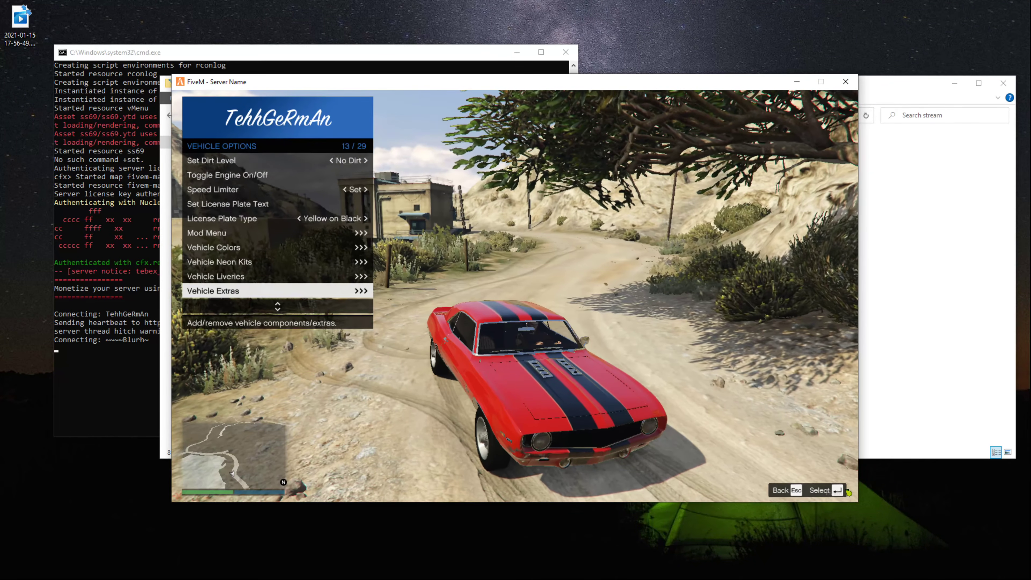
{"action": "key", "text": "Return"}
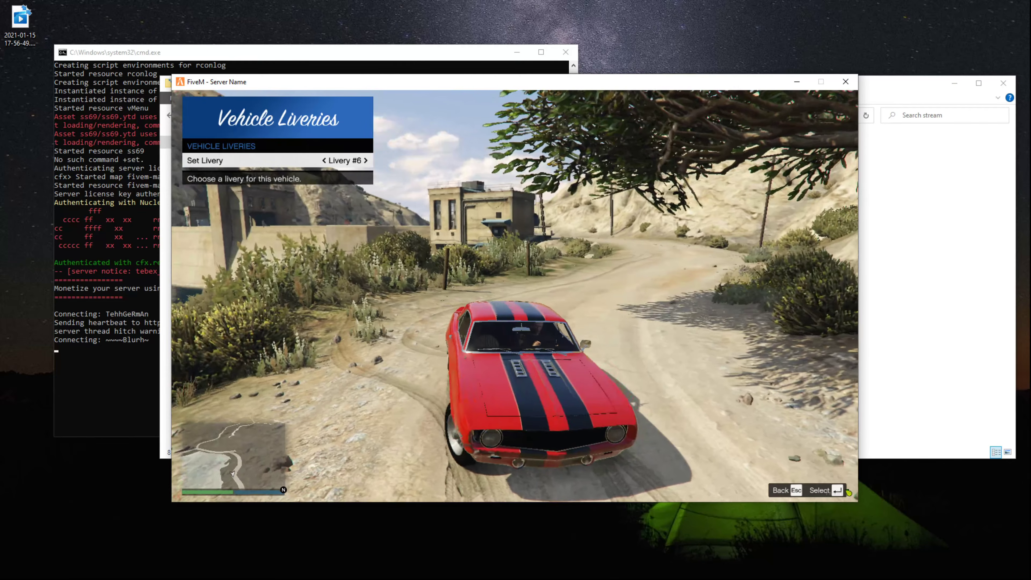
{"action": "key", "text": "Left"}
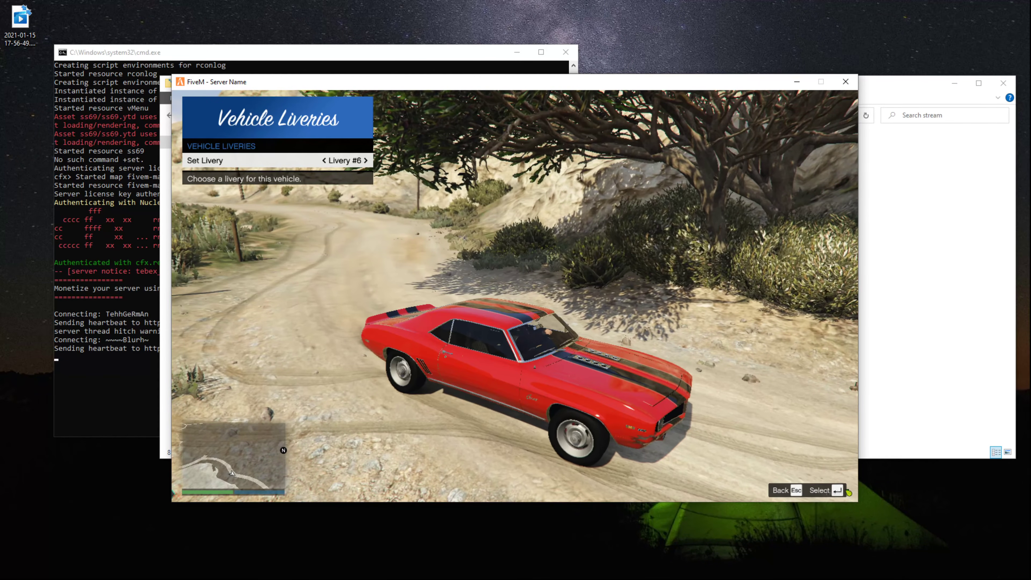
{"action": "key", "text": "Left"}
{"action": "key", "text": "Left"}
{"action": "key", "text": "Left"}
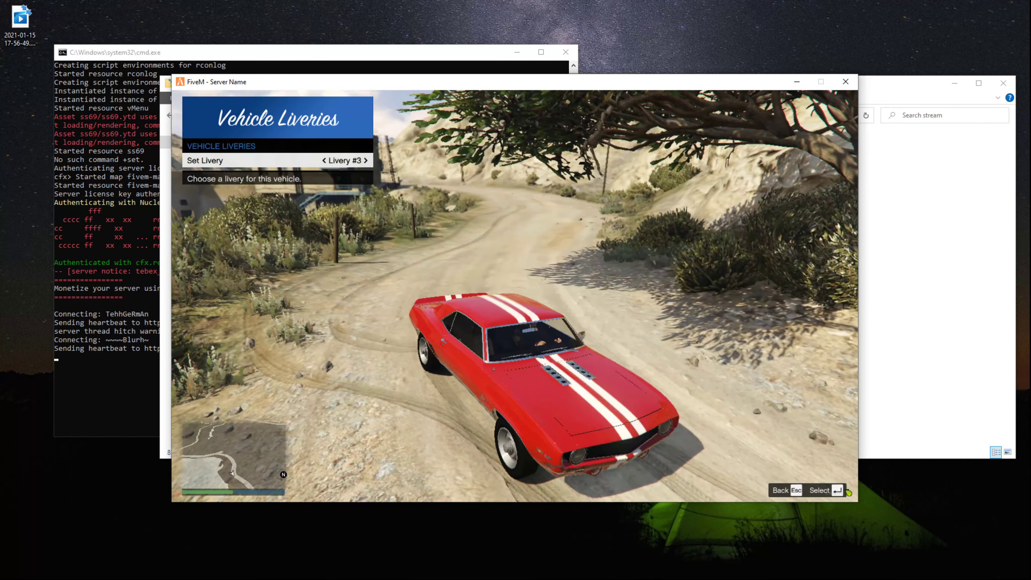
{"action": "key", "text": "Left"}
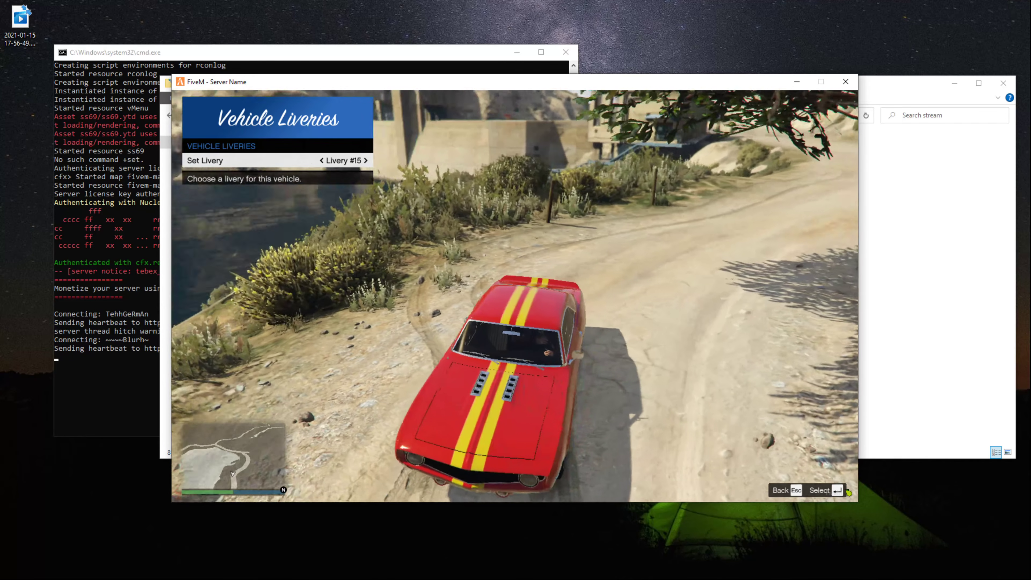
{"action": "key", "text": "Left"}
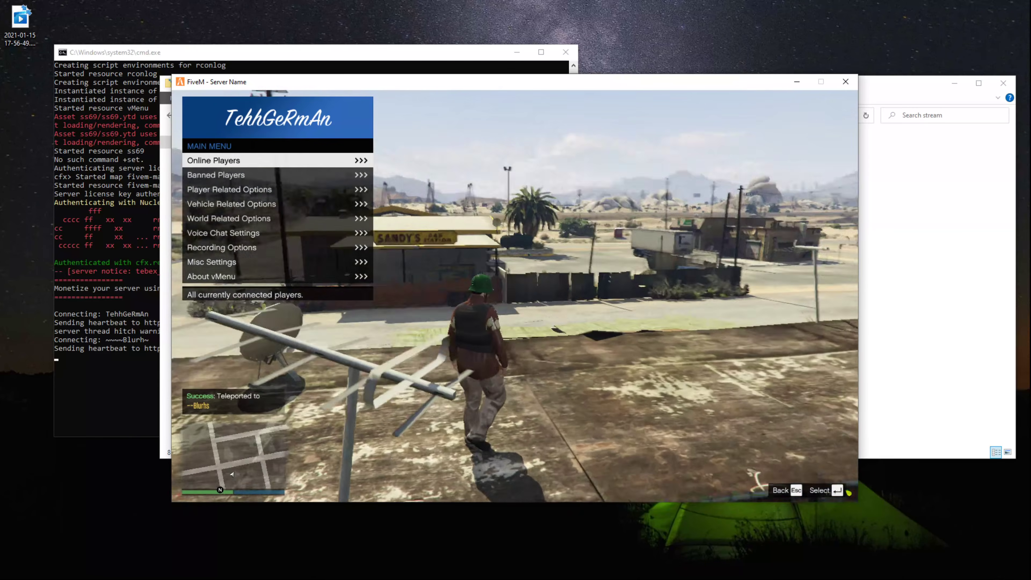
Step: Close vMenu, get the character off the roof and walk out to the road facing Sandy's Gas Station
{"action": "key", "text": "s"}
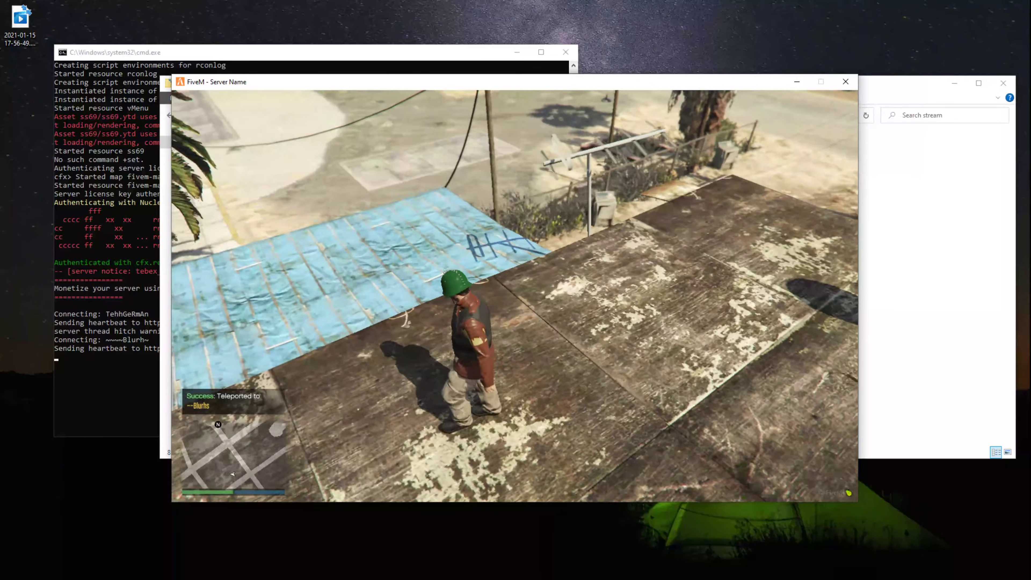
{"action": "key", "text": "w"}
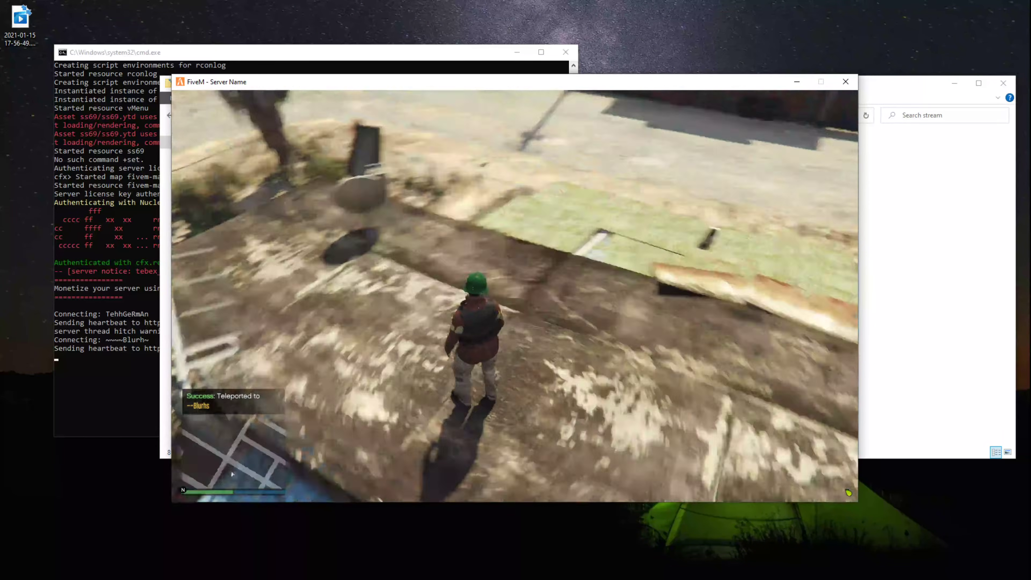
{"action": "key", "text": "w"}
{"action": "key", "text": "space"}
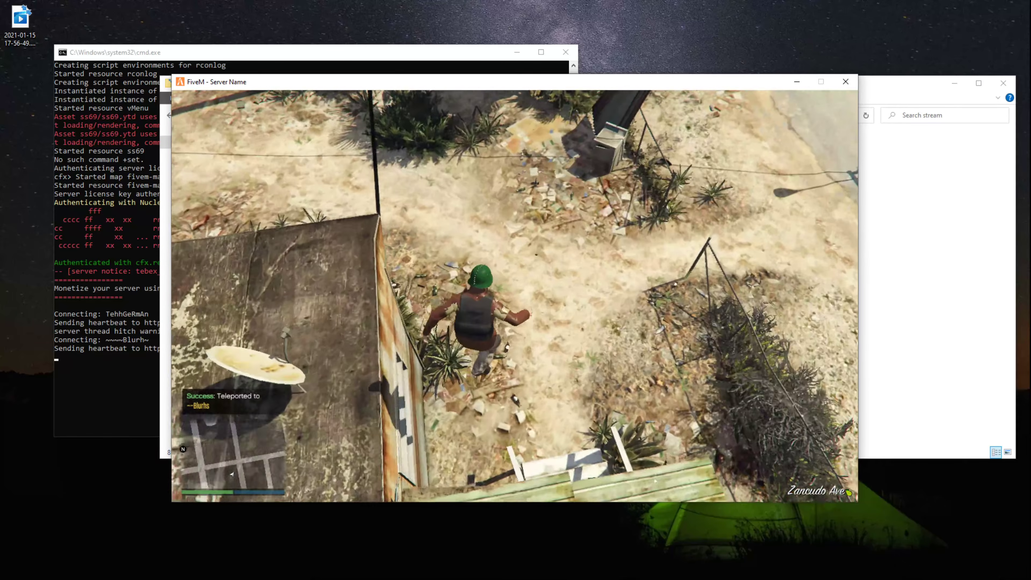
{"action": "key", "text": "s"}
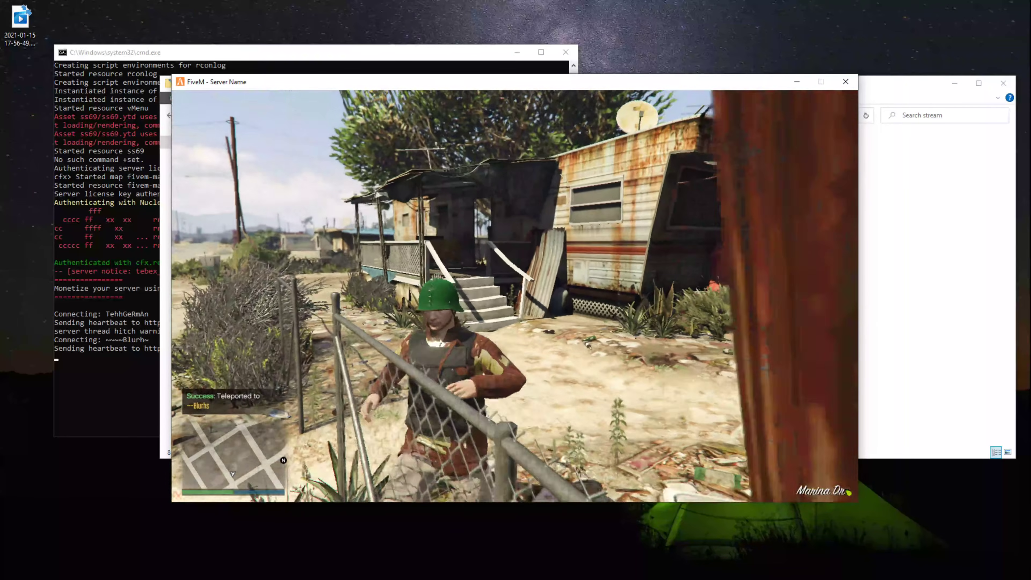
{"action": "key", "text": "w"}
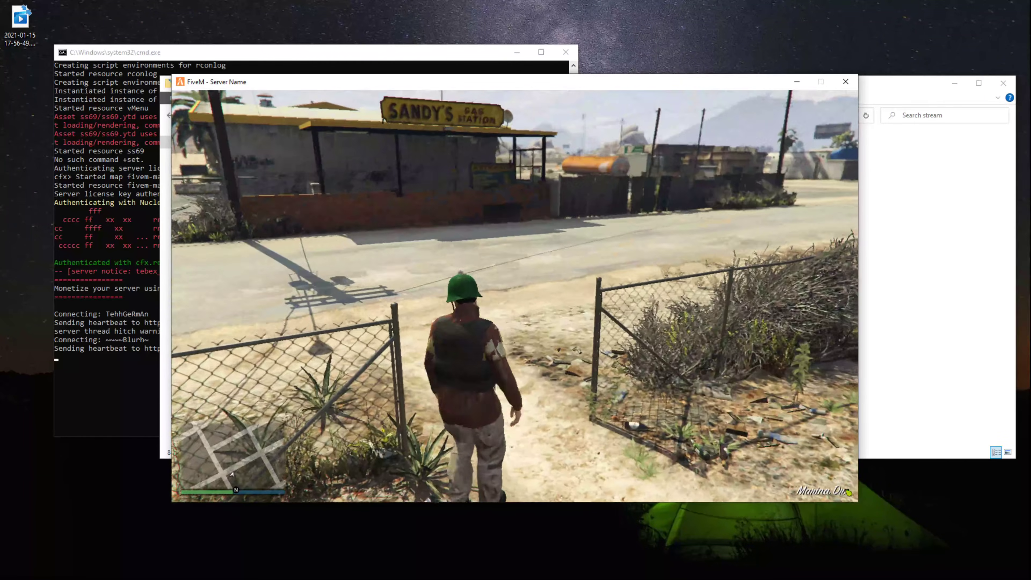
{"action": "key", "text": "s"}
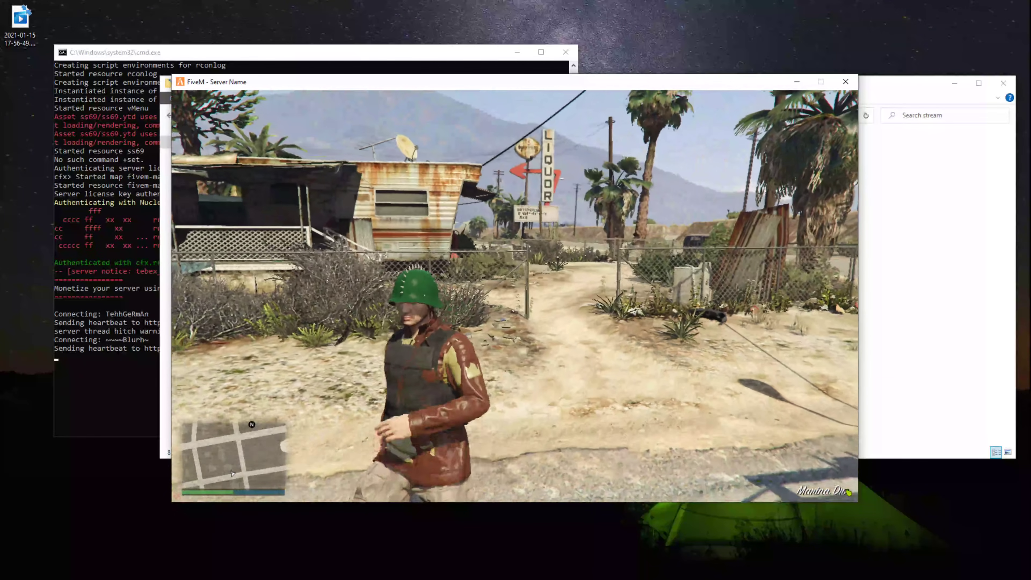
Step: Disconnect from the localhost server through the game's pause menu
{"action": "key", "text": "Escape"}
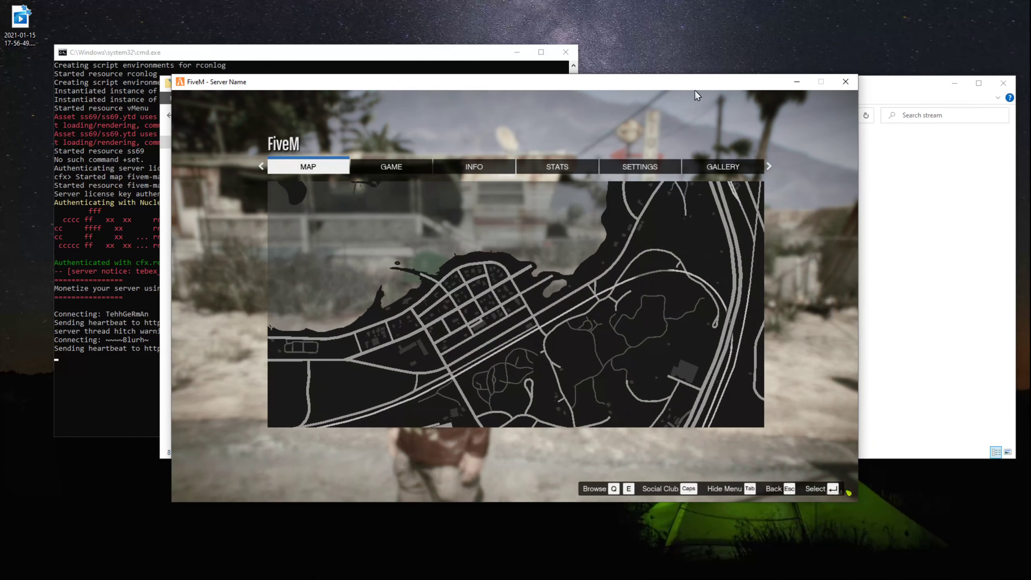
{"action": "left_click", "coordinate": [380, 166]}
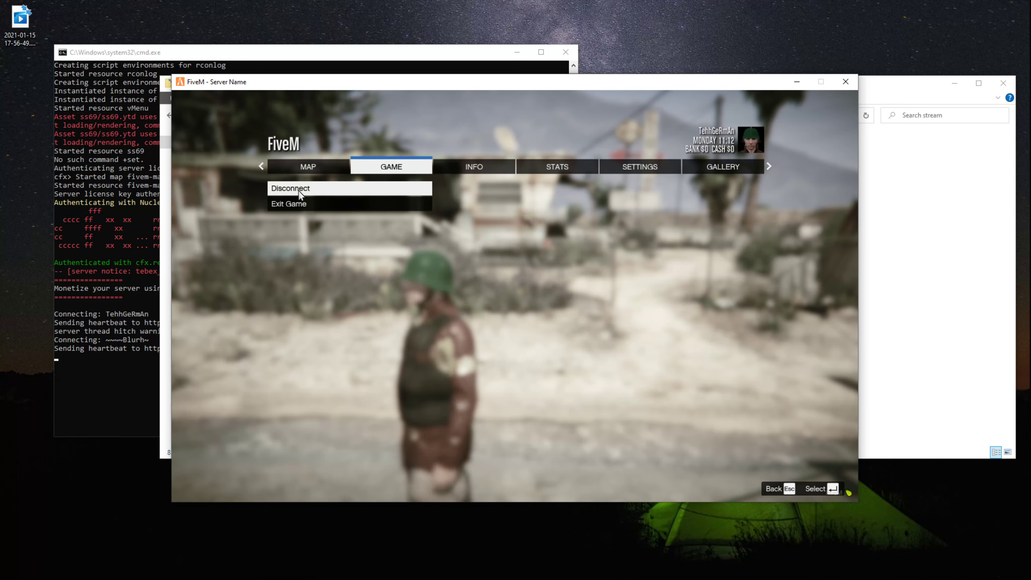
{"action": "left_click", "coordinate": [298, 189]}
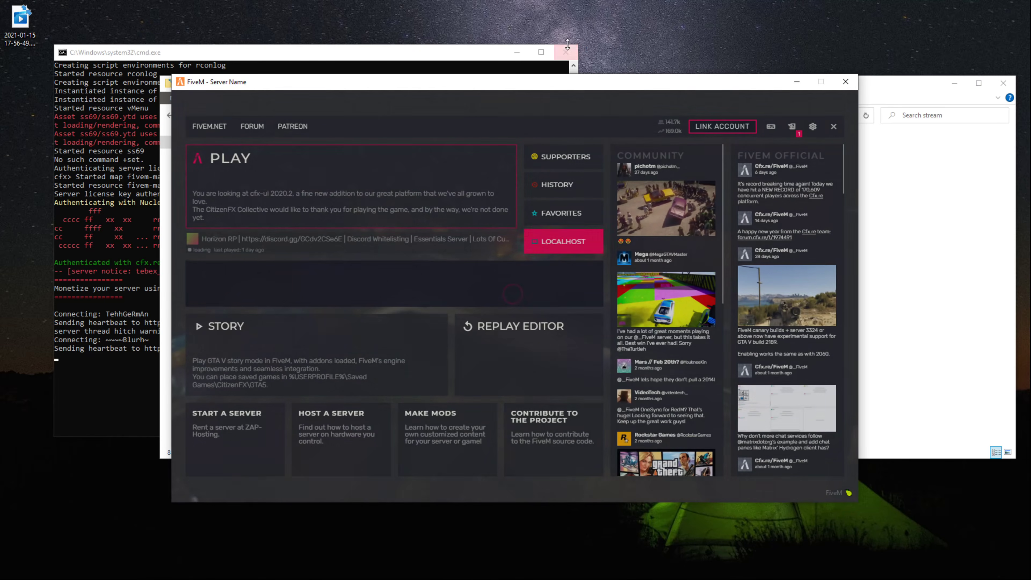
Step: Close the server console, FiveM and the File Explorer window
{"action": "left_click", "coordinate": [566, 53]}
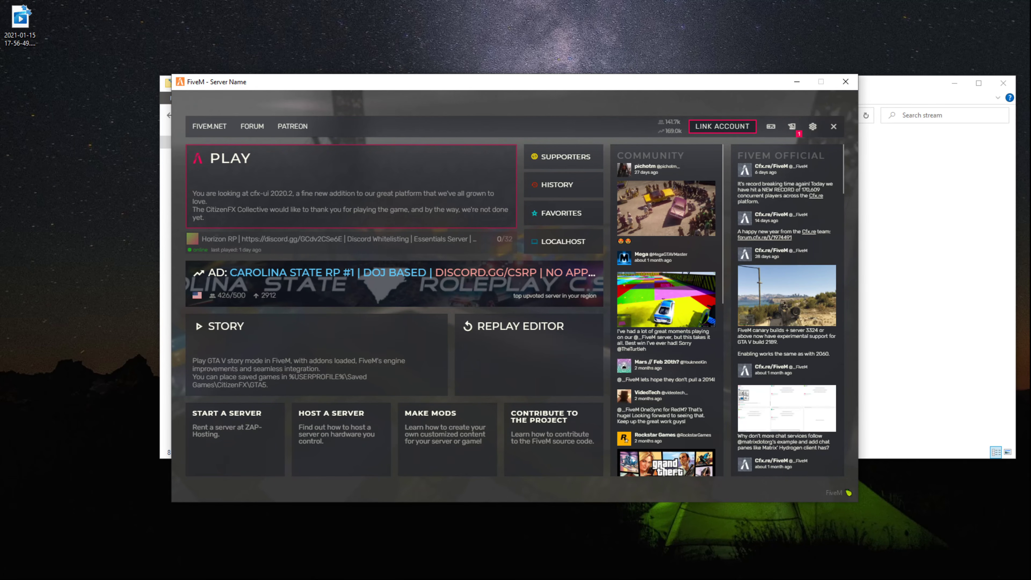
{"action": "left_click", "coordinate": [846, 82]}
{"action": "left_click", "coordinate": [1009, 85]}
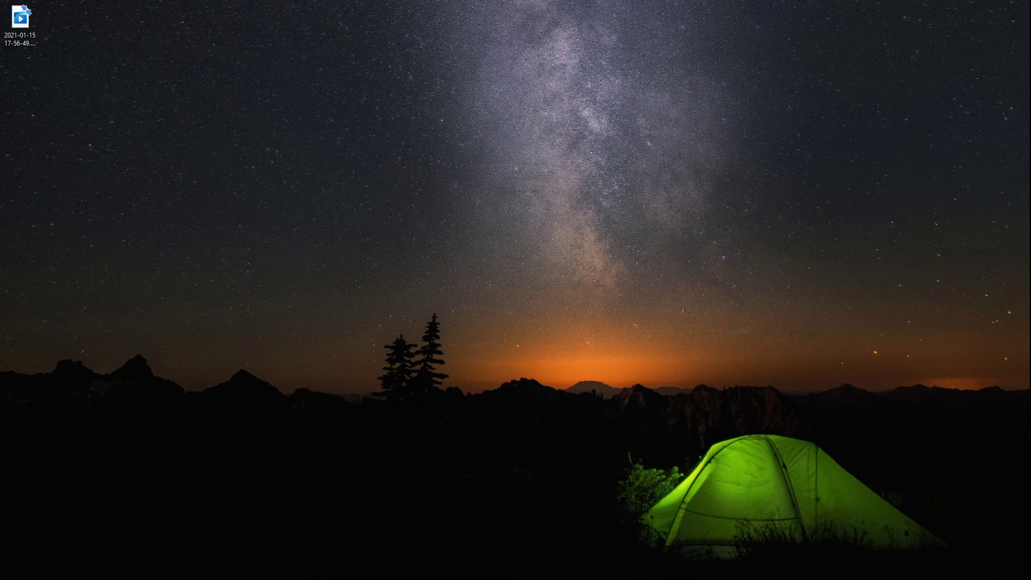
Step: Bring Discord into view, open the creator's community server and look through its support channels and the esx-support messages
{"action": "left_click_drag", "start_coordinate": [1030, 77], "coordinate": [352, 72]}
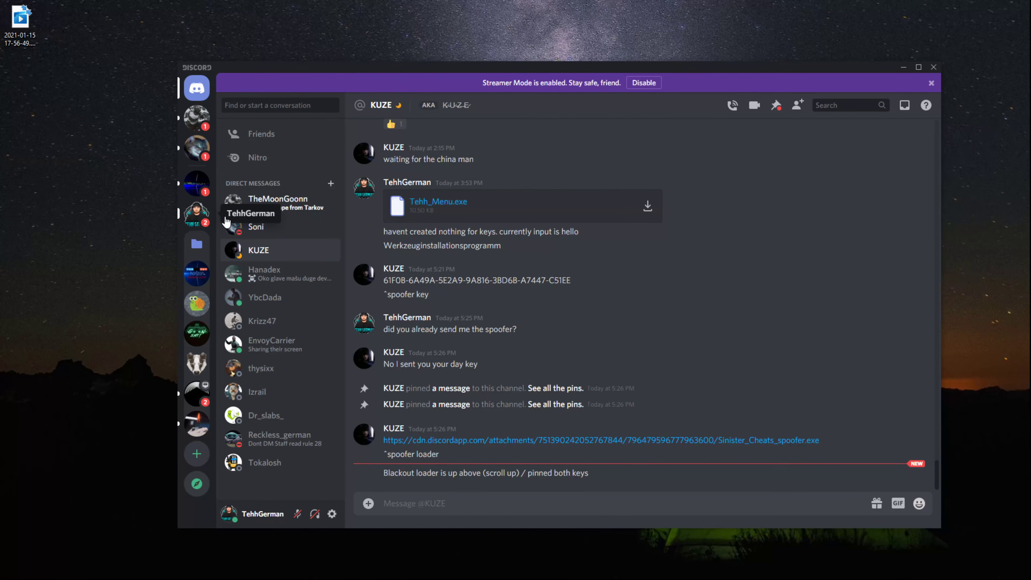
{"action": "left_click", "coordinate": [197, 213]}
{"action": "scroll", "coordinate": [328, 343], "scroll_direction": "up", "scroll_amount": 3}
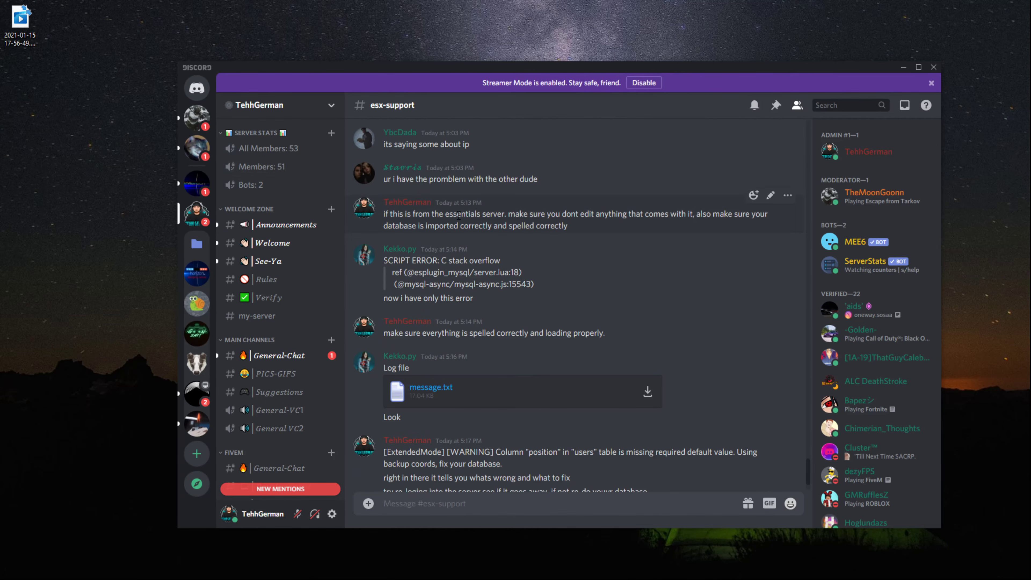
{"action": "scroll", "coordinate": [350, 345], "scroll_direction": "down", "scroll_amount": 1}
{"action": "scroll", "coordinate": [298, 373], "scroll_direction": "down", "scroll_amount": 5}
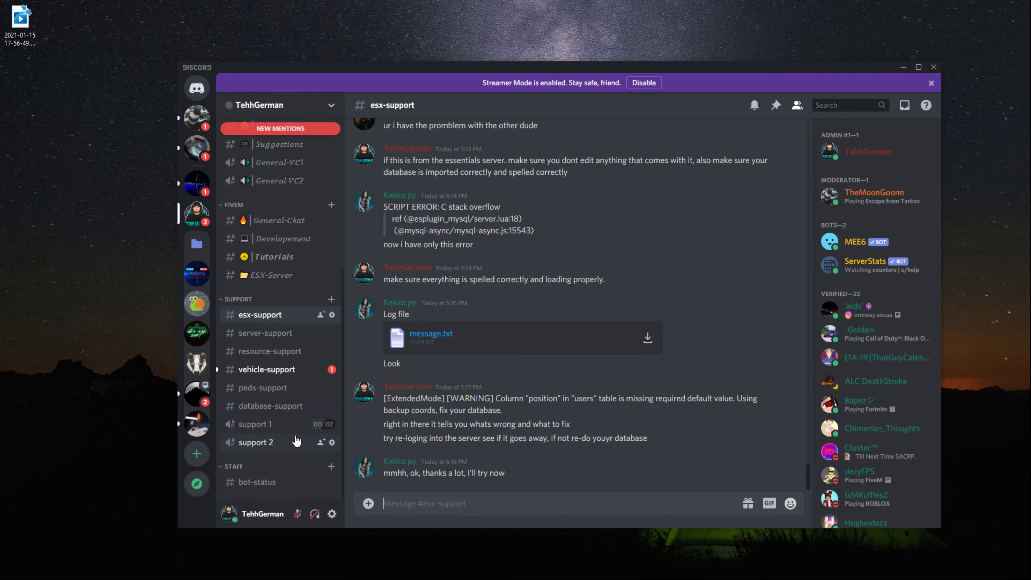
{"action": "scroll", "coordinate": [586, 365], "scroll_direction": "up", "scroll_amount": 2}
{"action": "scroll", "coordinate": [586, 366], "scroll_direction": "up", "scroll_amount": 1}
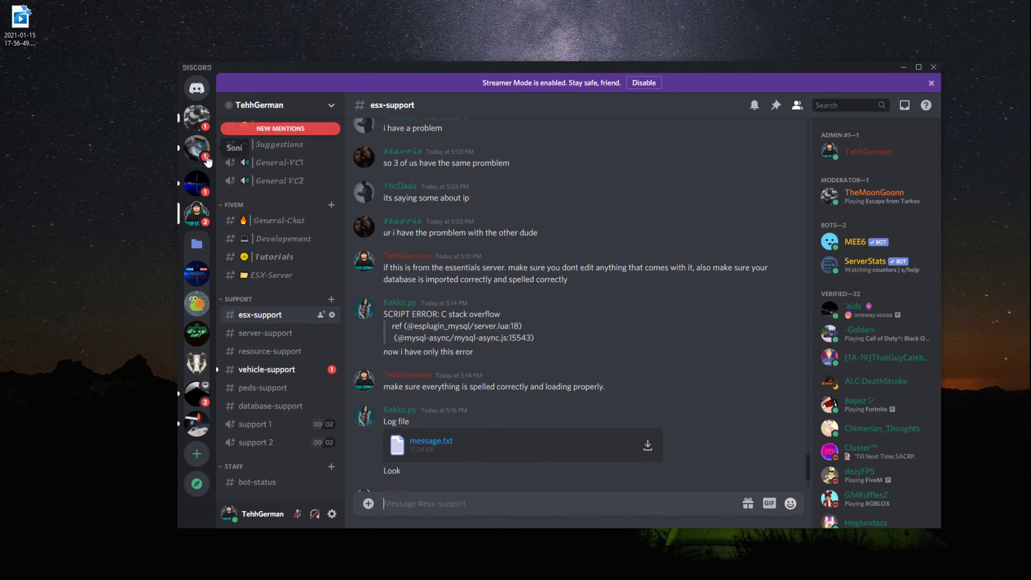